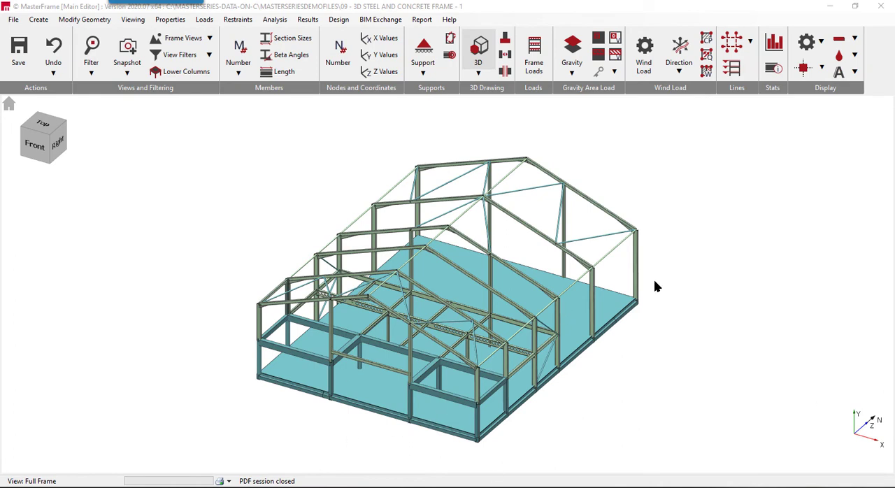
# - Display the gravity area load panels on the frame together with the loads they put on the supporting beams
pyautogui.moveTo(573, 391); pyautogui.dragTo(429, 343, button='middle')
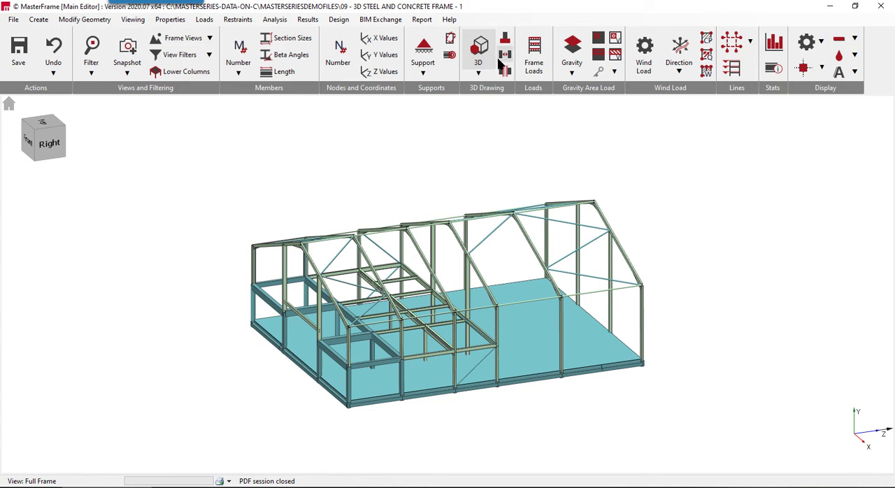
pyautogui.click(572, 46)
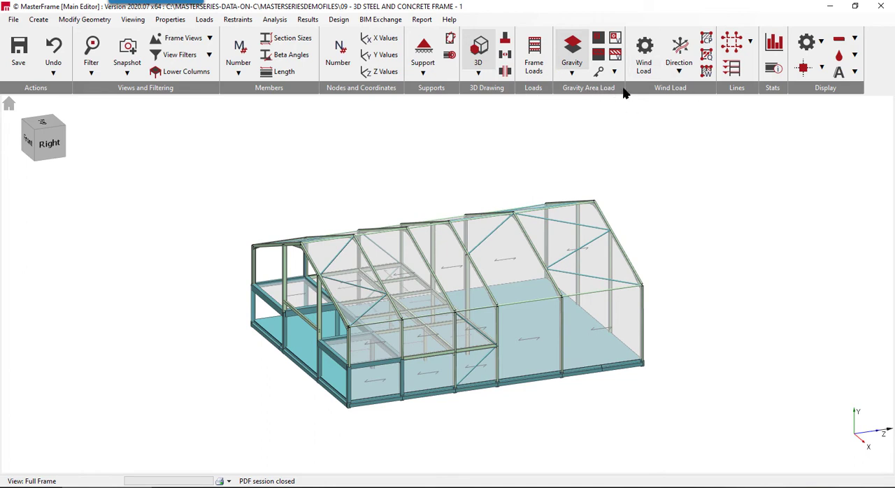
pyautogui.click(598, 56)
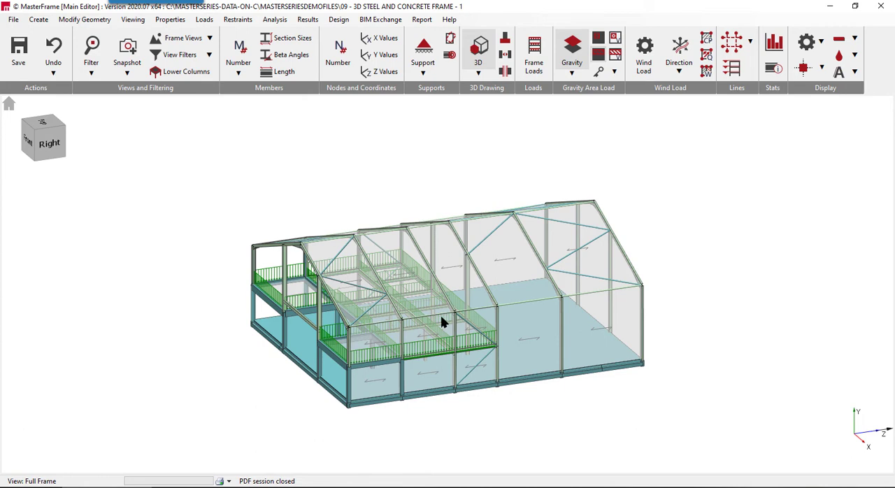
# - Display the wind load zones on the building for wind direction W1
pyautogui.click(684, 57)
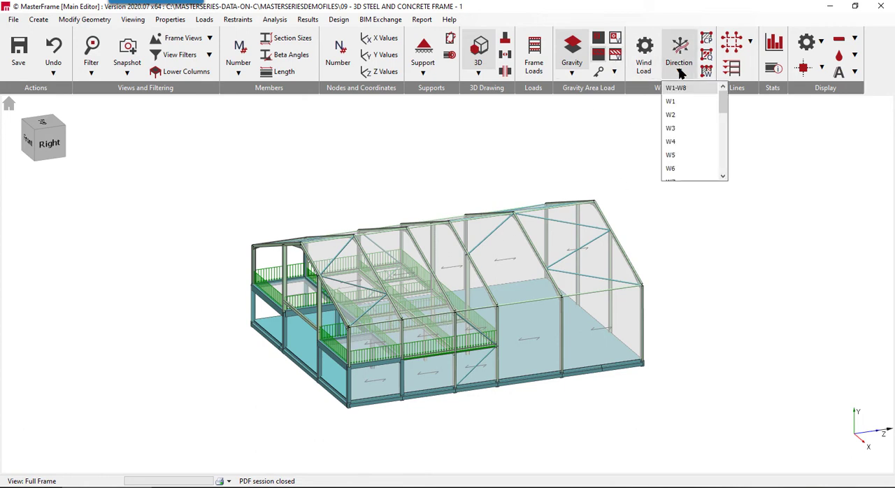
pyautogui.click(678, 102)
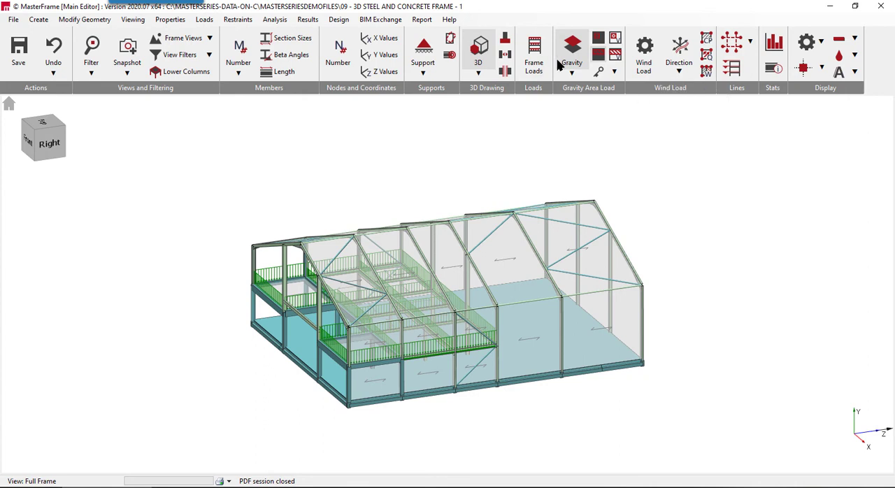
pyautogui.click(646, 61)
pyautogui.moveTo(547, 172); pyautogui.dragTo(499, 146, button='middle')
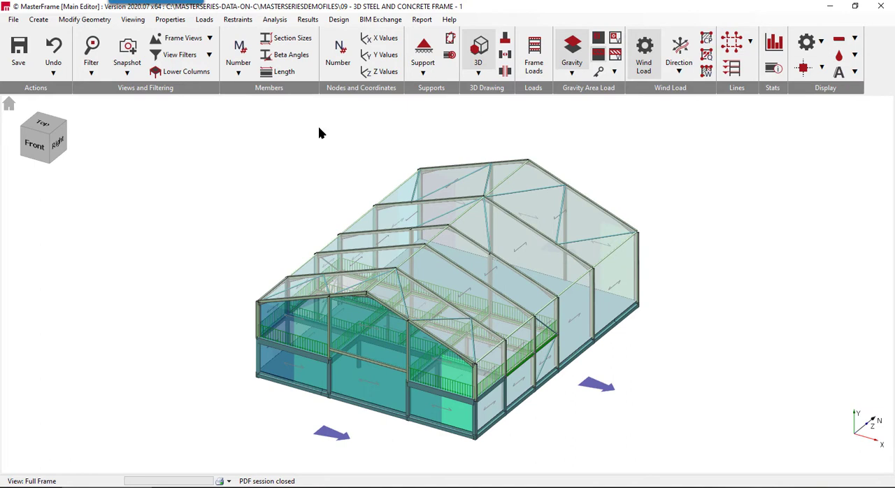
# - Hide the wind and gravity area panels and switch the model from solid 3D rendering to wireframe
pyautogui.click(643, 55)
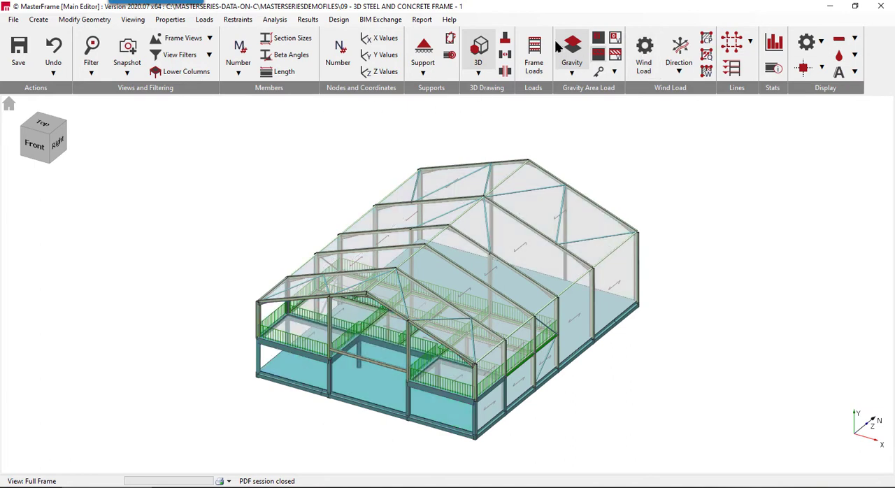
pyautogui.click(534, 54)
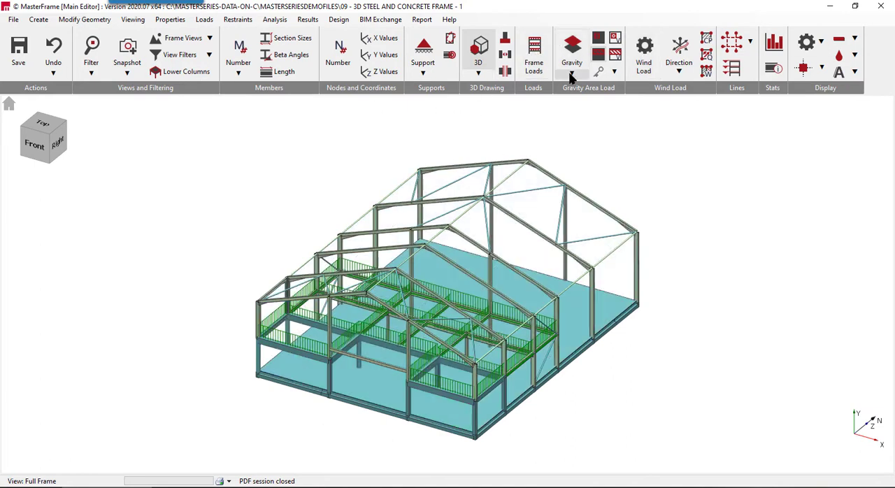
pyautogui.click(484, 51)
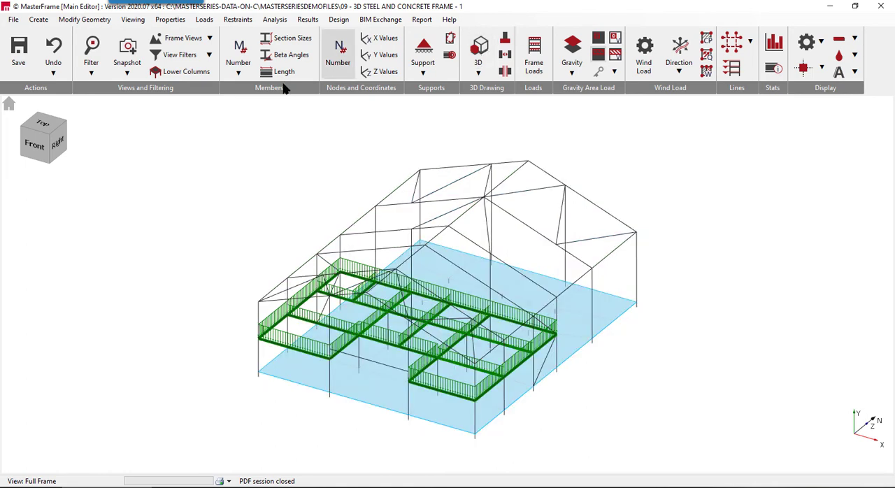
# - Isolate the ground slab with the Floor Plan frame view and look at it from an angle
pyautogui.moveTo(699, 248); pyautogui.dragTo(598, 205, button='middle')
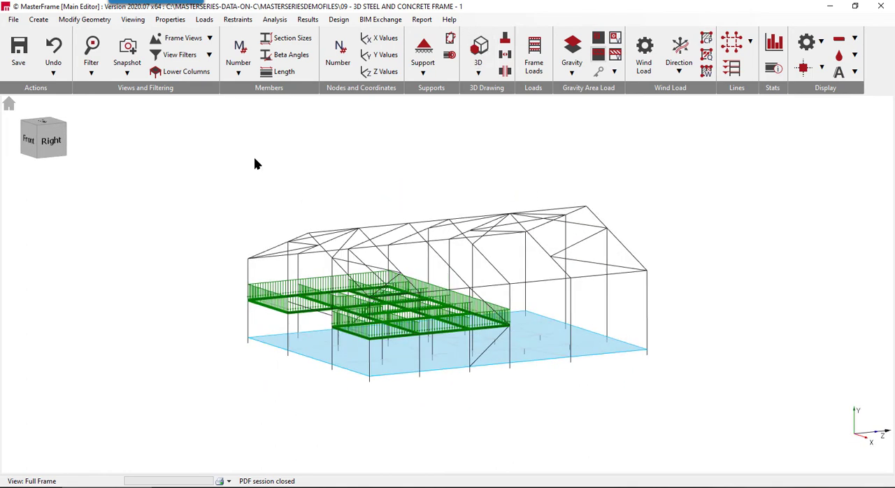
pyautogui.click(48, 143)
pyautogui.click(209, 37)
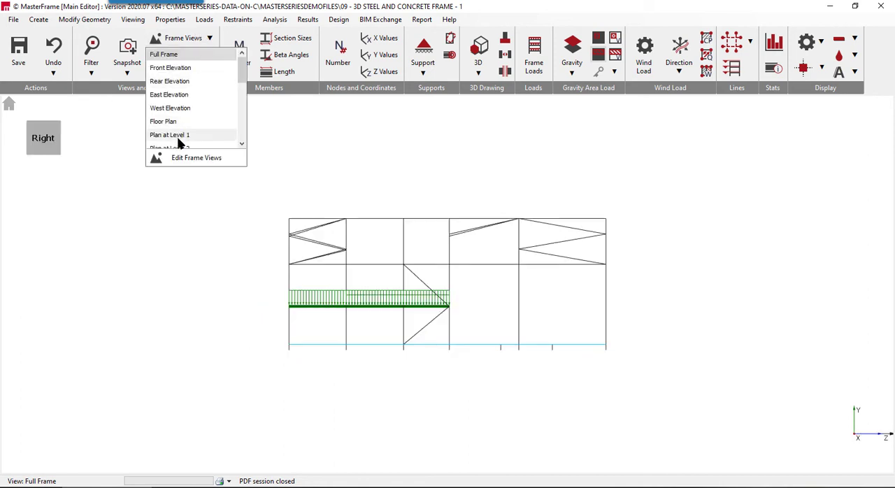
pyautogui.click(165, 122)
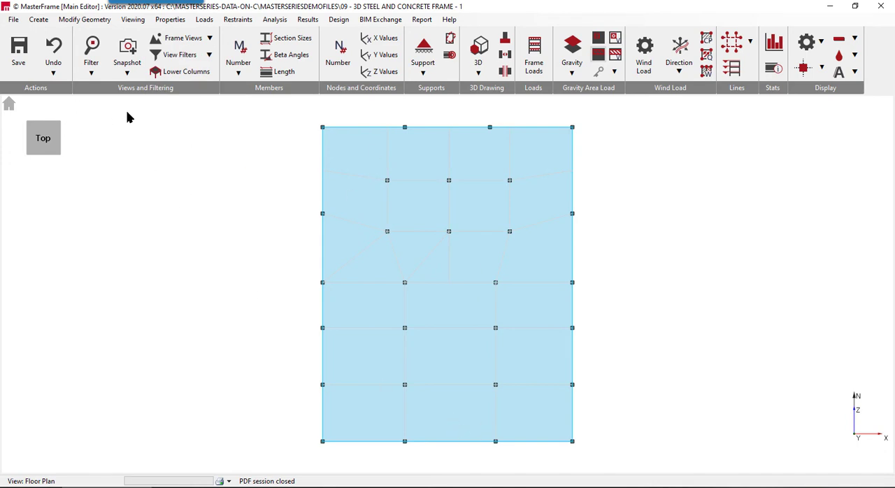
pyautogui.moveTo(161, 183); pyautogui.dragTo(66, 121, button='middle')
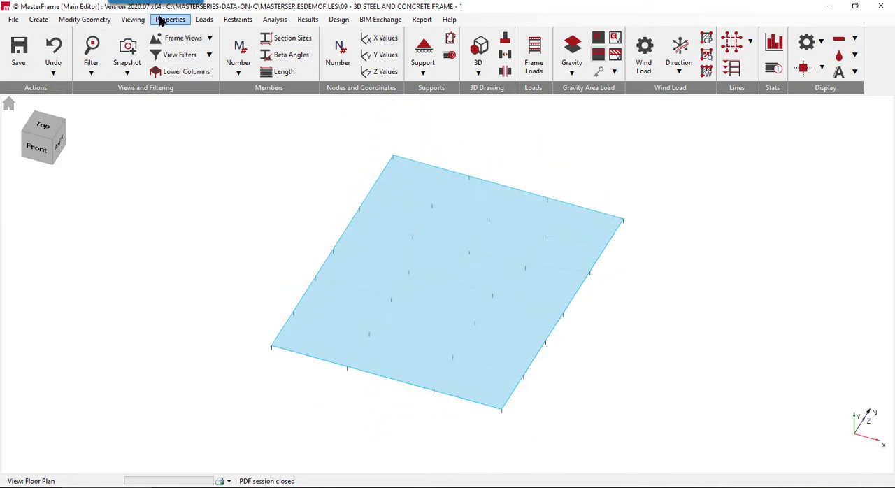
# - Open the FE surface alternate loading patterns and display Load Sets 1 and 2 together on the slab
pyautogui.click(130, 21)
pyautogui.moveTo(214, 21)
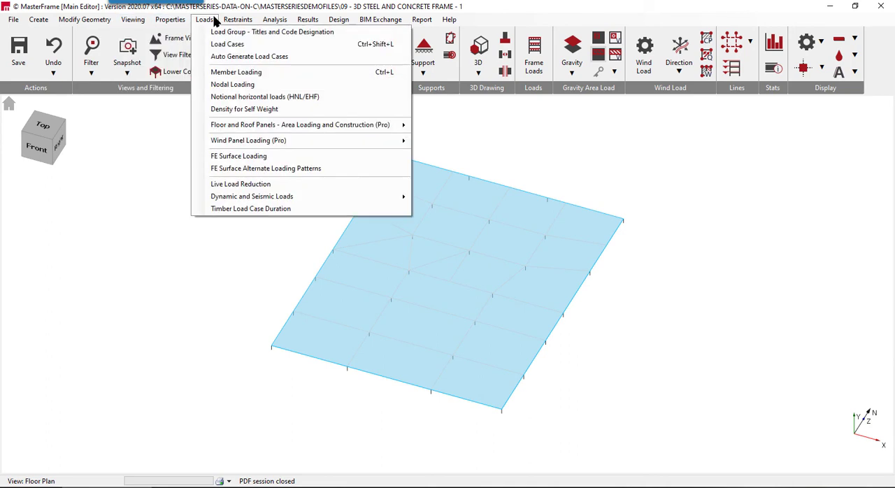
pyautogui.click(256, 168)
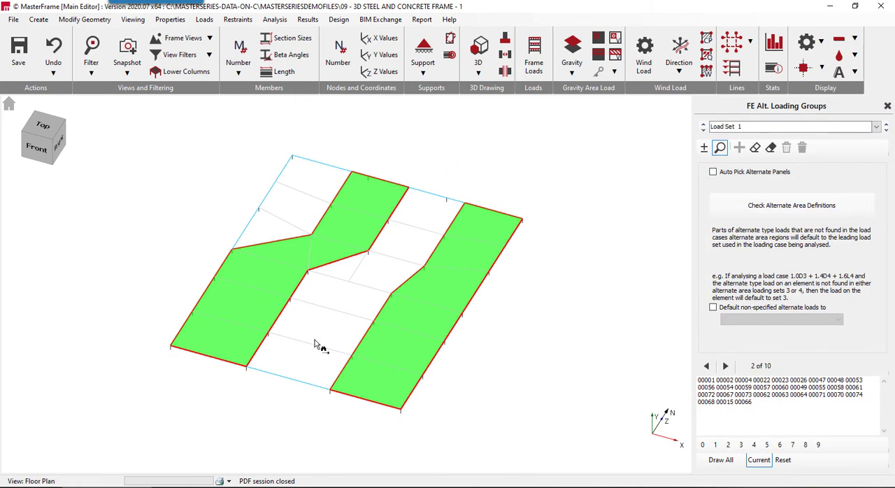
pyautogui.click(886, 130)
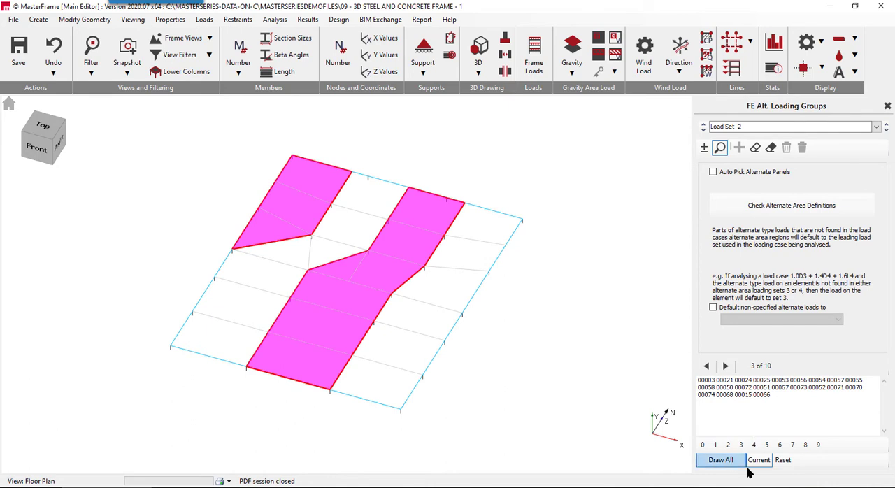
pyautogui.click(716, 445)
pyautogui.click(727, 445)
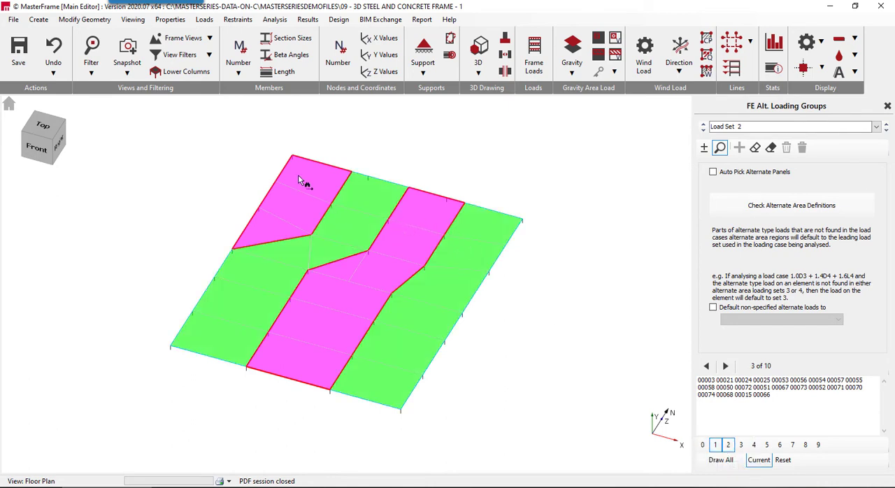
# - Examine how the Load Set 1 and Load Set 2 strips alternate across the slab
pyautogui.click(425, 234)
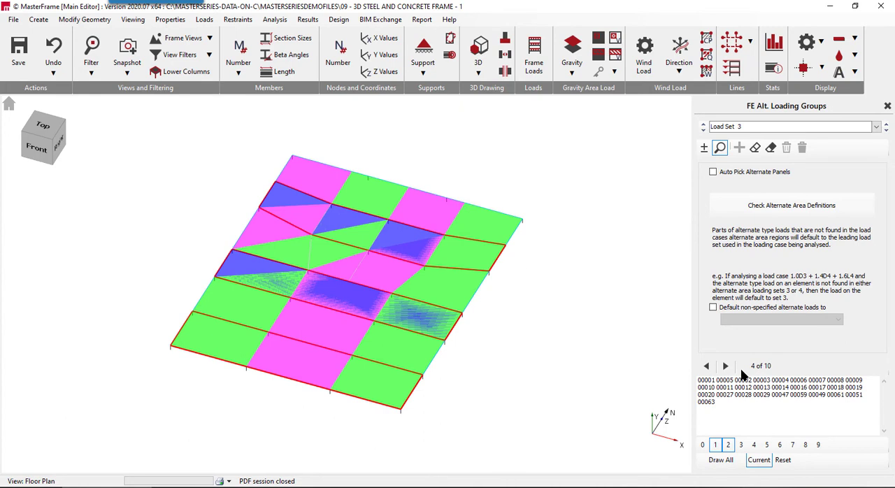
pyautogui.click(351, 212)
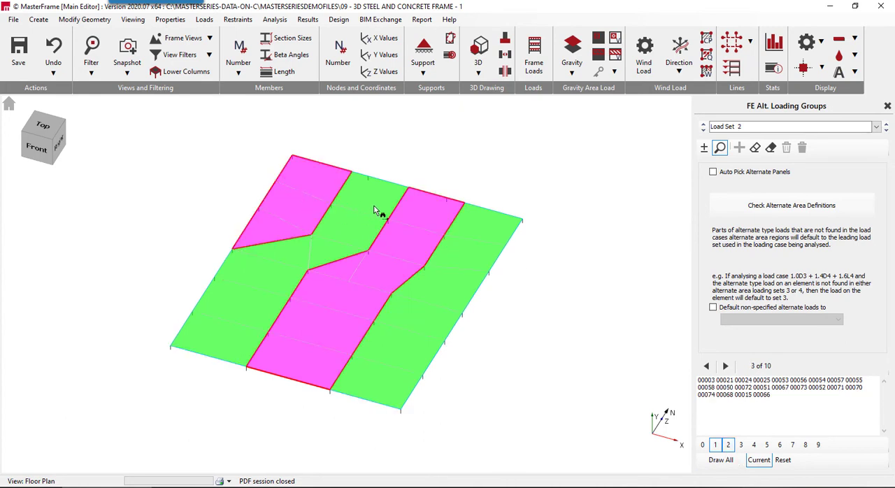
pyautogui.click(290, 193)
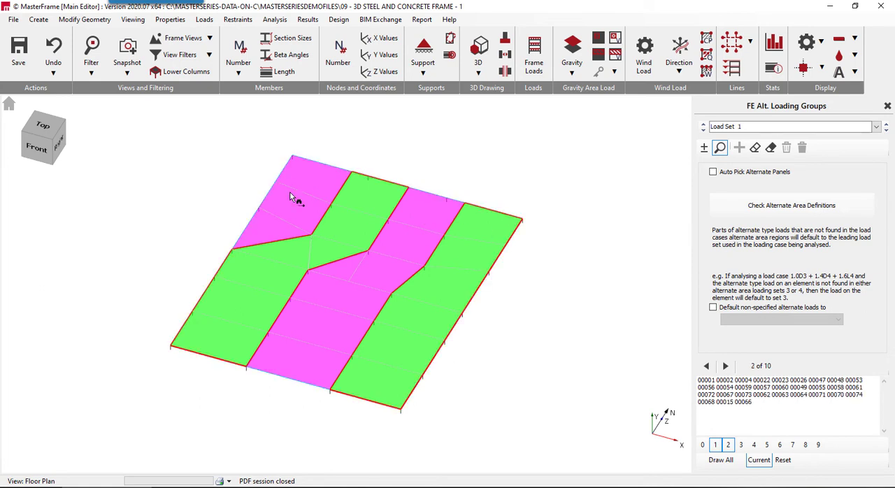
# - Remove the Load Set 1 and 2 overlays, view Load Sets 3 and 4 on their own, and close the loading patterns
pyautogui.click(884, 133)
pyautogui.click(885, 134)
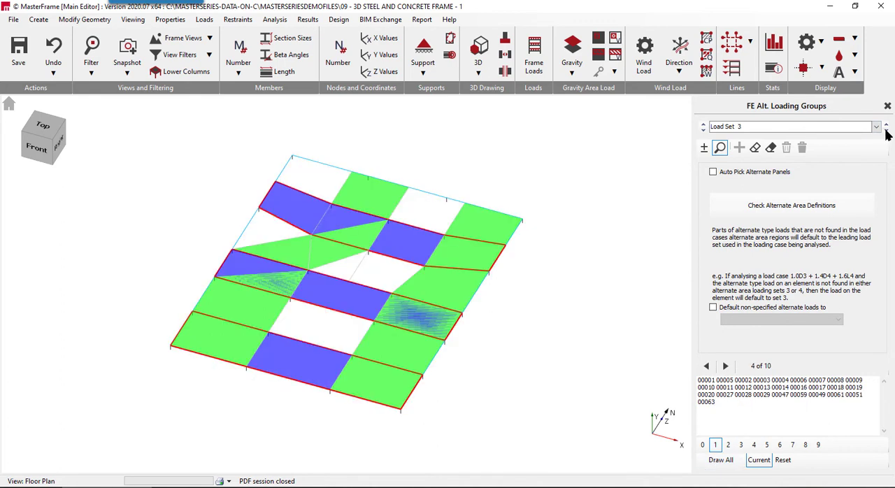
pyautogui.click(715, 445)
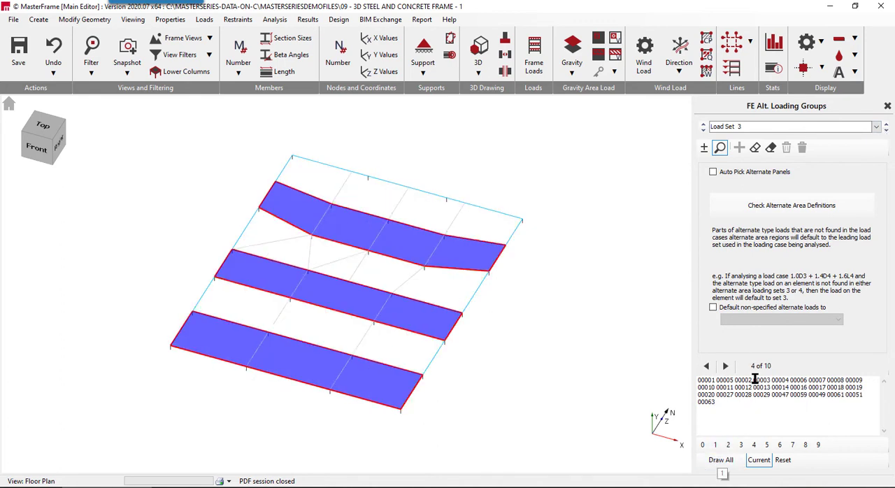
pyautogui.click(885, 132)
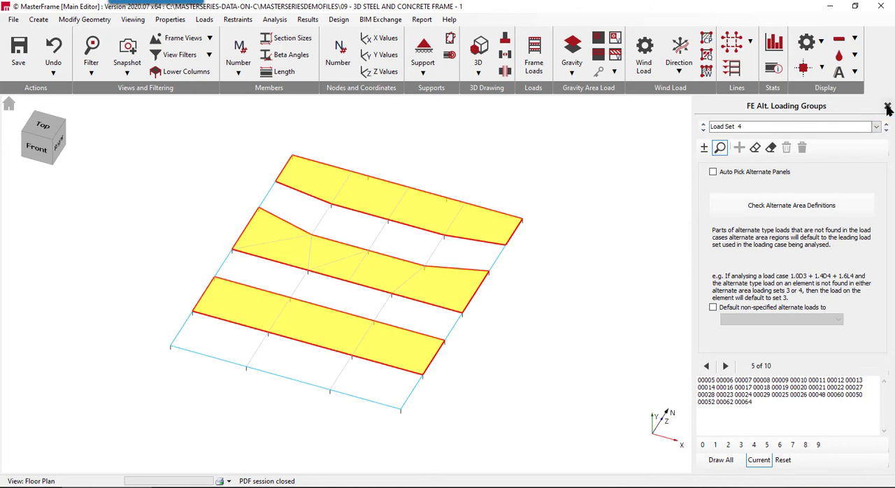
pyautogui.click(886, 107)
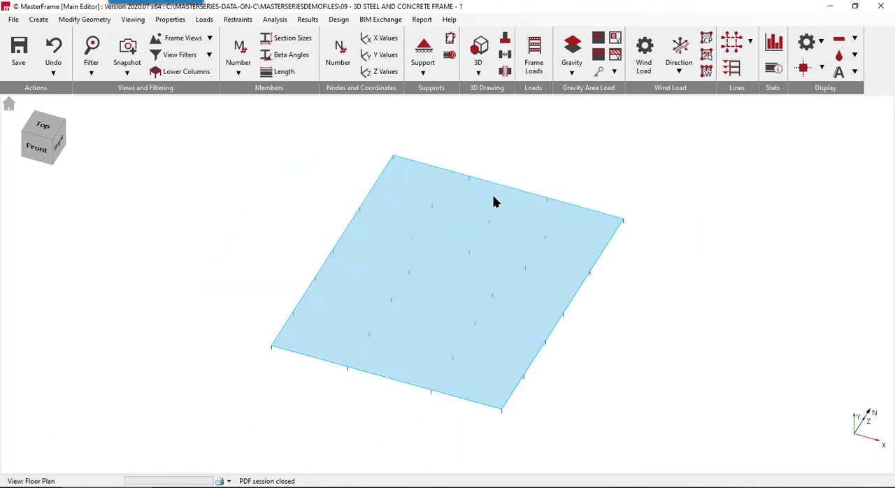
# - View the frame load diagram on the slab for load case 001, All Spans Loaded 12, and close it
pyautogui.moveTo(271, 262); pyautogui.dragTo(216, 232, button='middle')
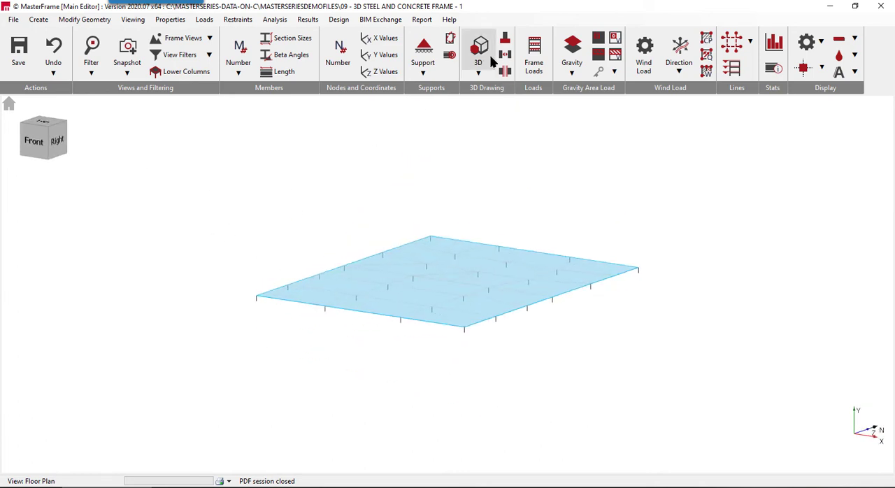
pyautogui.click(535, 56)
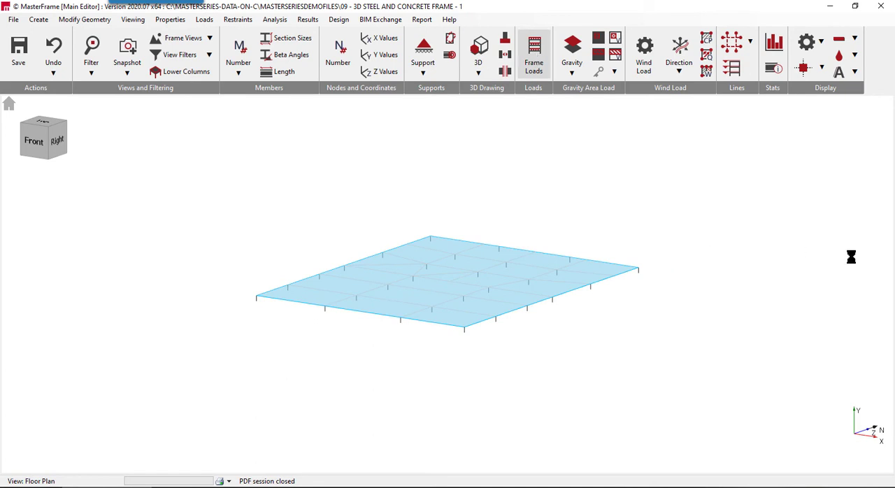
pyautogui.moveTo(349, 372); pyautogui.dragTo(255, 381, button='middle')
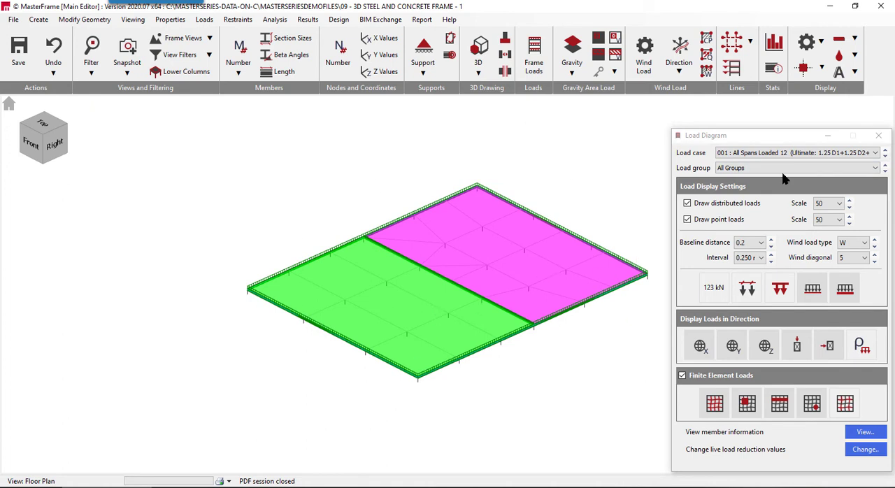
pyautogui.click(877, 135)
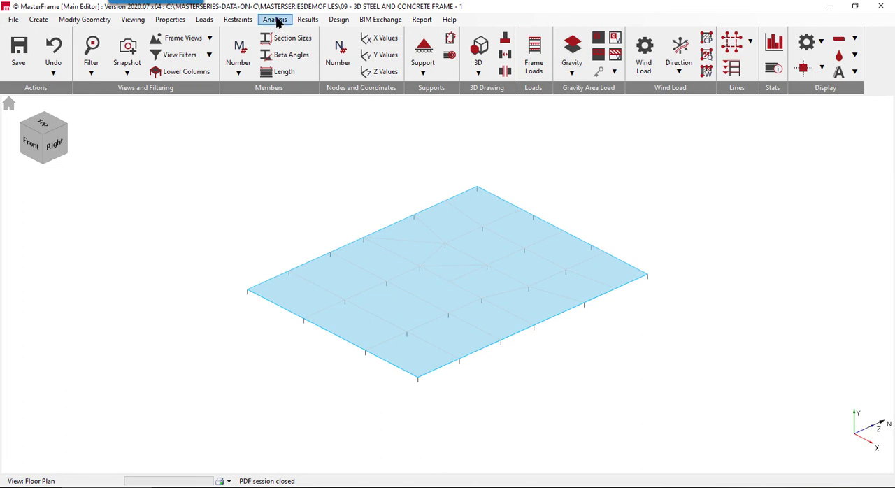
# - Start the concrete slab design and run the Space Frame analysis for all load cases
pyautogui.click(339, 21)
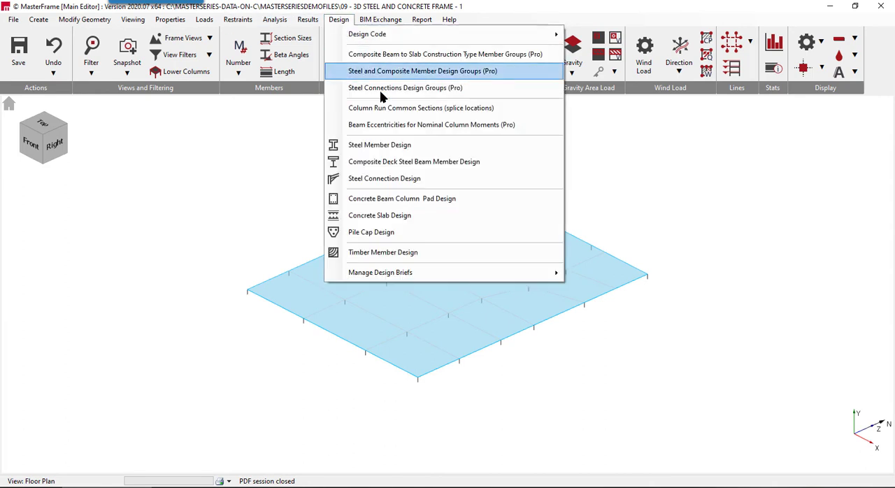
pyautogui.click(376, 221)
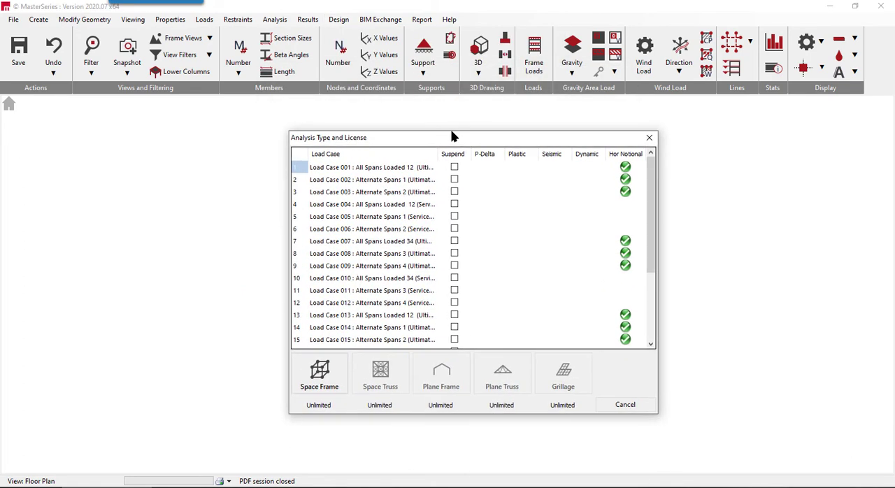
pyautogui.click(321, 376)
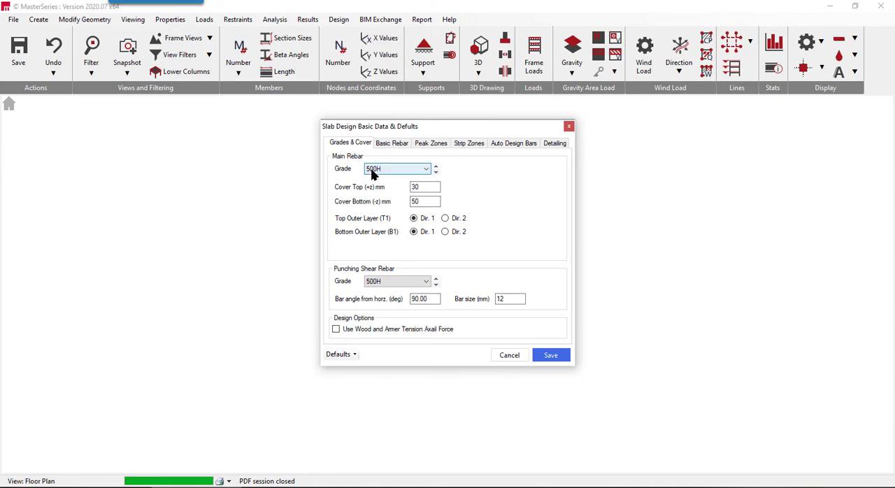
# - Set both the main rebar grade and the punching shear rebar grade to 500B in the slab design defaults
pyautogui.click(405, 174)
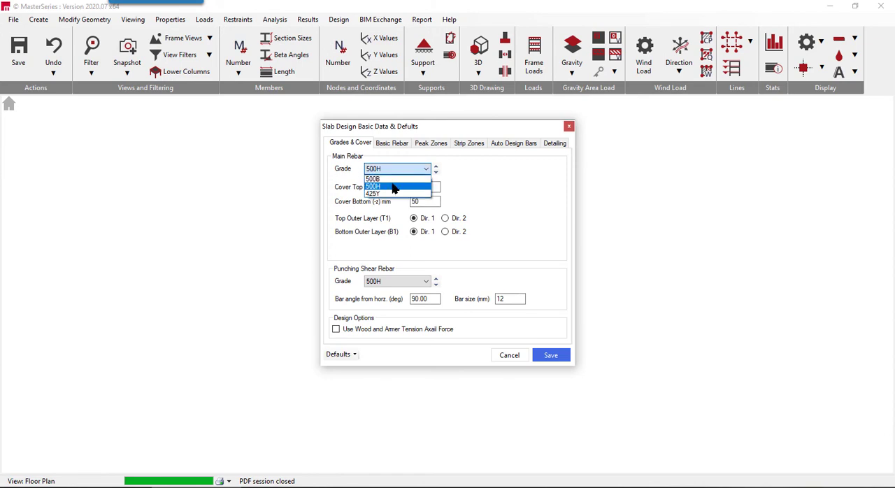
pyautogui.click(390, 186)
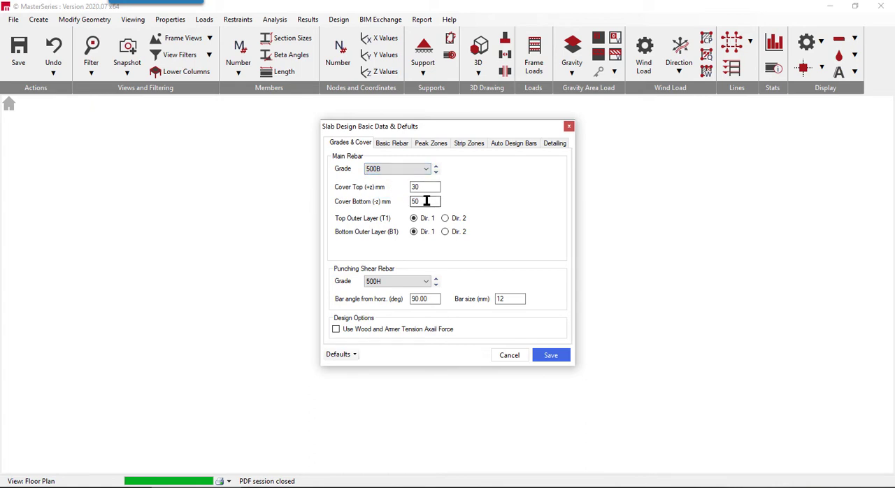
pyautogui.click(404, 282)
pyautogui.click(383, 299)
# - Set the default peak zones to One Zone and make the default strip zones replace the basic rebar
pyautogui.click(395, 143)
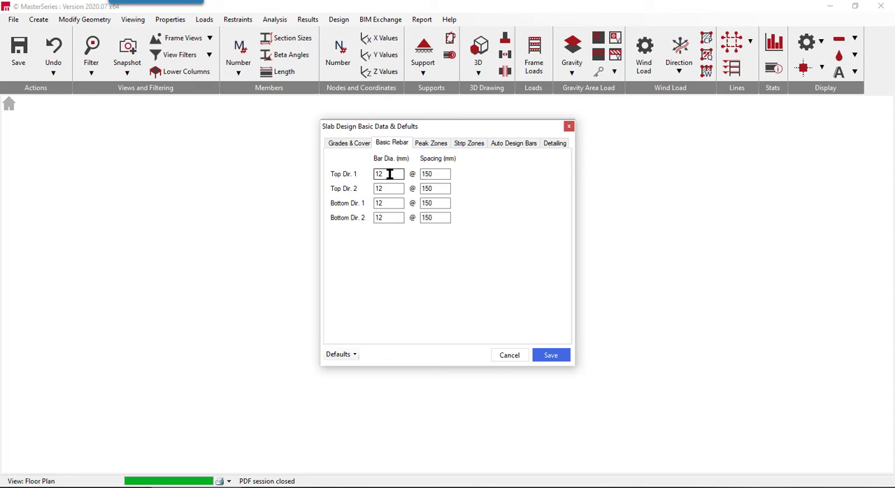
pyautogui.click(431, 144)
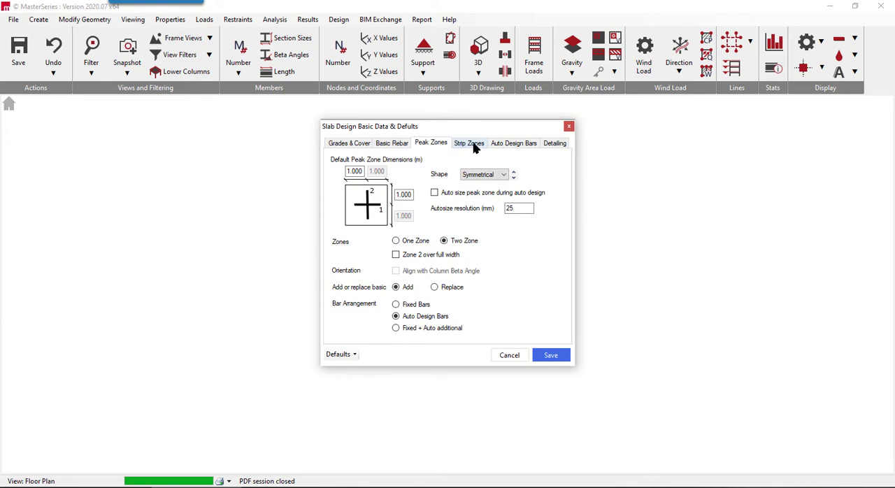
pyautogui.click(405, 240)
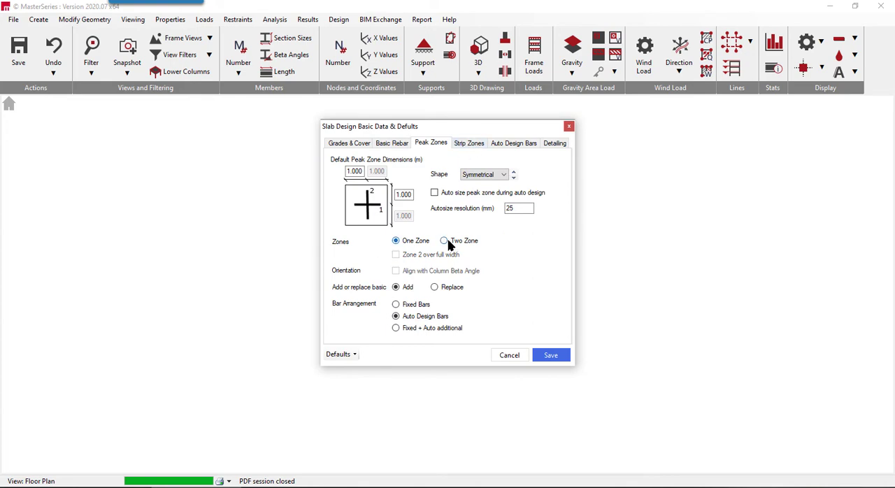
pyautogui.click(469, 144)
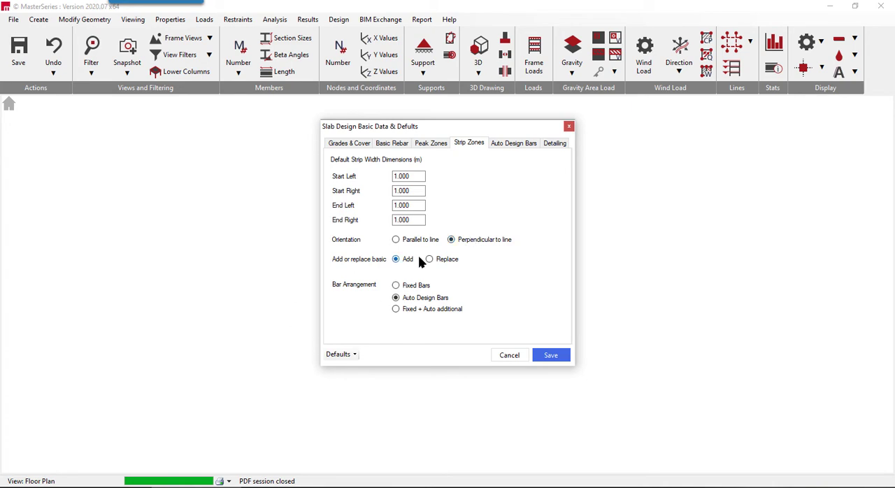
pyautogui.click(447, 260)
# - Limit the auto design bar spacings to 150;300 mm for Top Dir. 1, copy them to all directions and save the defaults
pyautogui.click(518, 146)
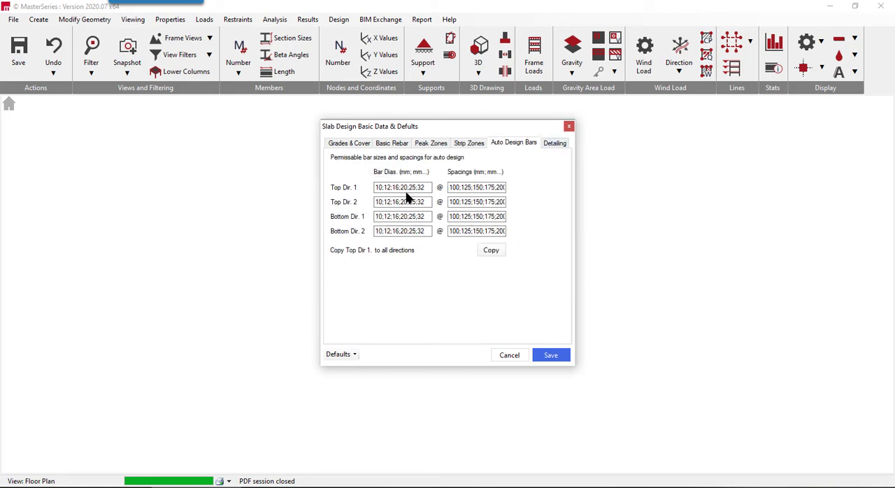
pyautogui.moveTo(474, 190); pyautogui.dragTo(433, 200)
pyautogui.press('BackSpace')
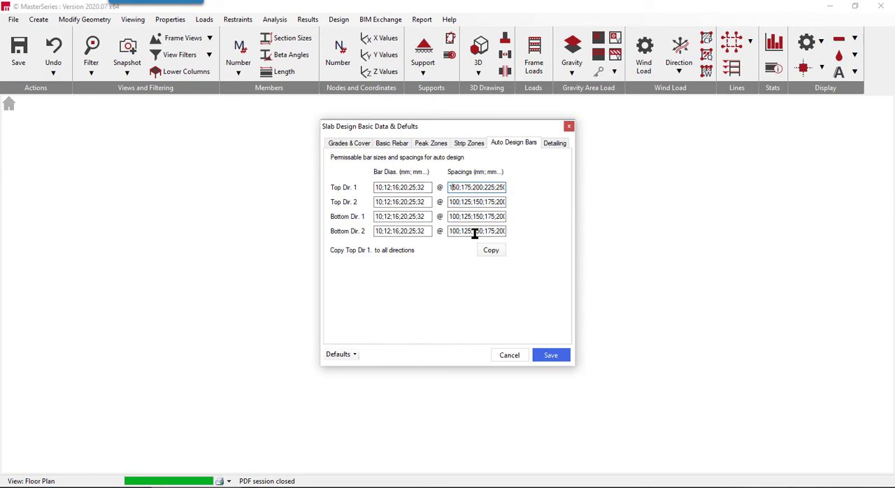
pyautogui.press('Delete')
pyautogui.press('Delete')
pyautogui.press('Delete')
pyautogui.press('Delete')
pyautogui.press('Delete')
pyautogui.press('Delete')
pyautogui.press('Delete')
pyautogui.press('Delete')
pyautogui.press('Delete')
pyautogui.press('Delete')
pyautogui.press('Delete')
pyautogui.press('Delete')
pyautogui.press('Delete')
pyautogui.press('Delete')
pyautogui.press('Delete')
pyautogui.press('Delete')
pyautogui.press('Delete')
pyautogui.press('Delete')
pyautogui.press('Delete')
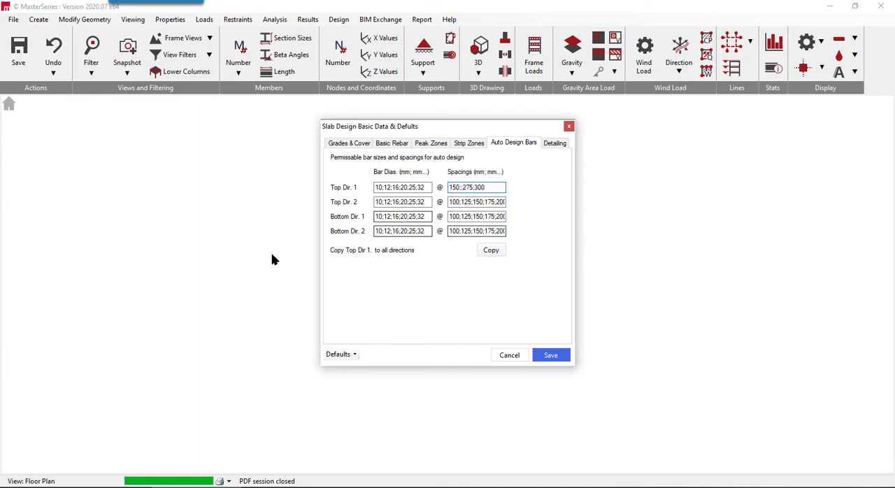
pyautogui.press('Delete')
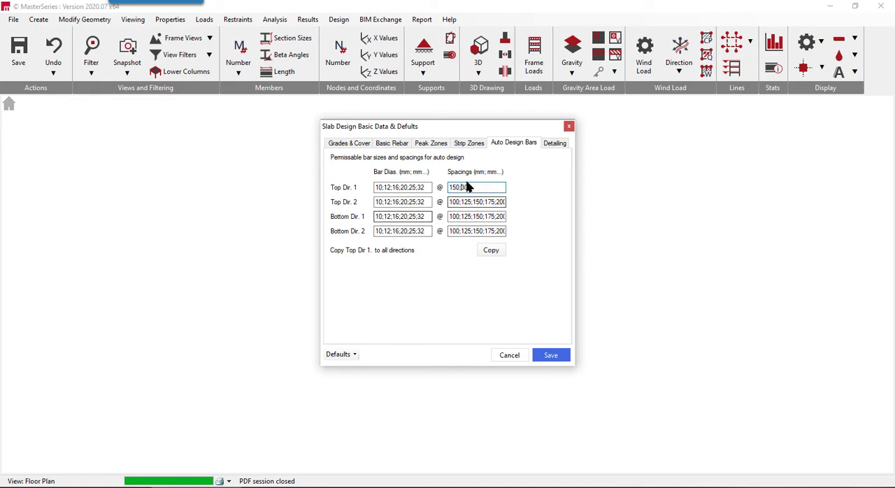
pyautogui.click(492, 252)
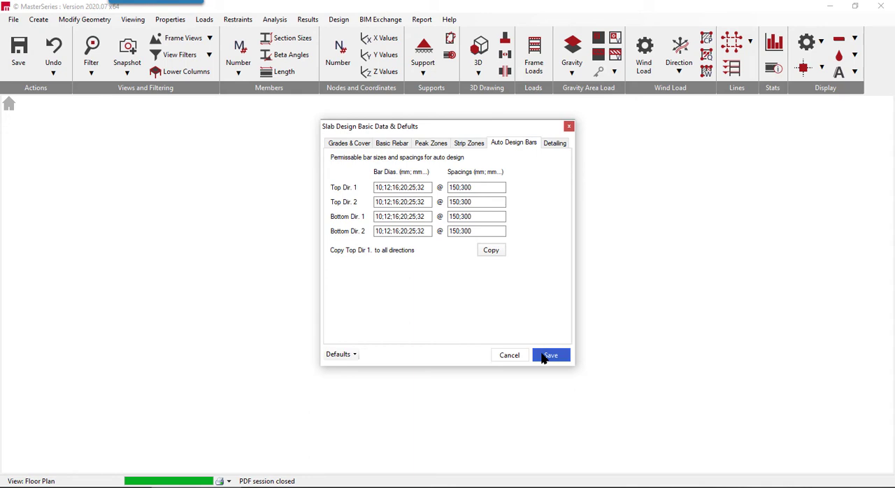
pyautogui.click(550, 144)
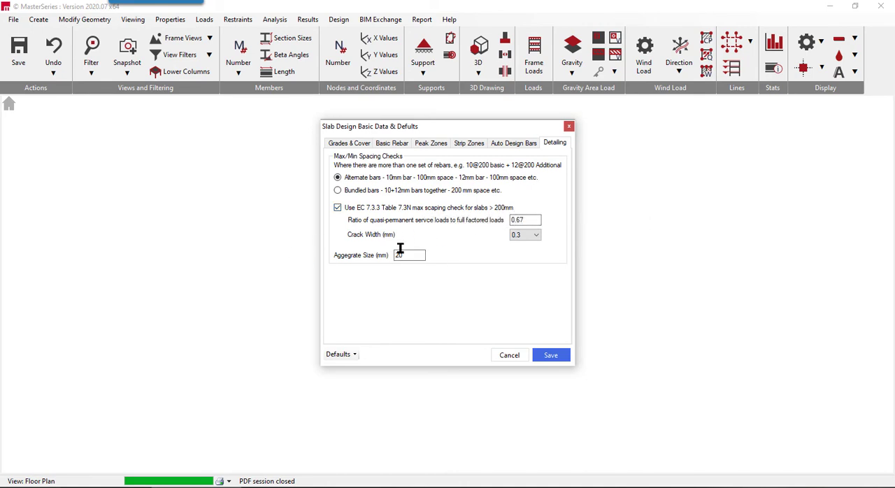
pyautogui.click(551, 355)
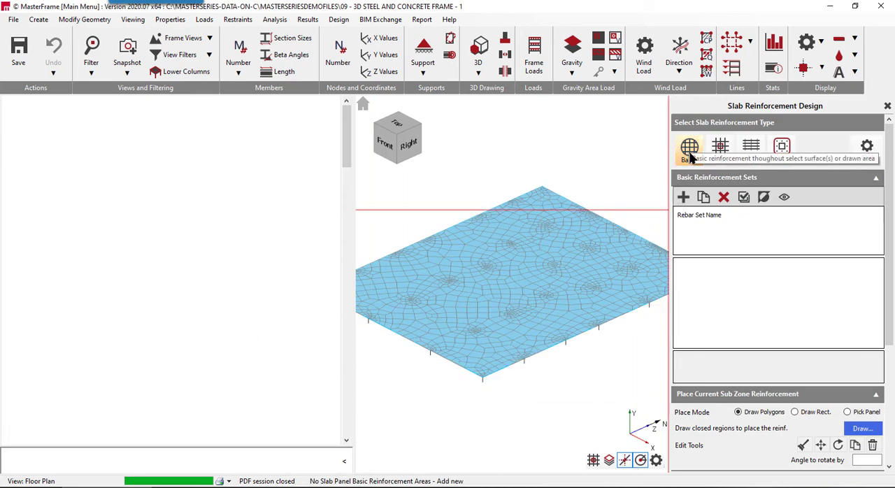
# - Add a basic reinforcement set and apply it to the ground slab surface
pyautogui.click(683, 198)
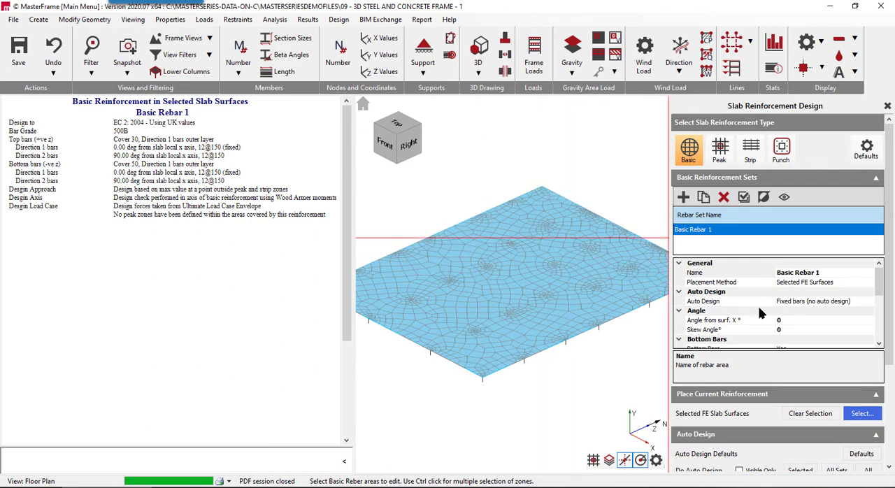
pyautogui.click(864, 414)
pyautogui.click(579, 341)
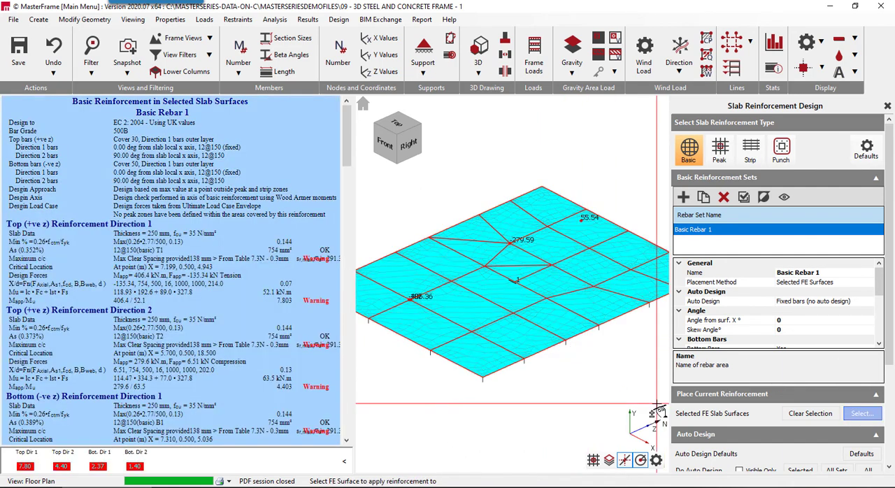
# - Review the basic reinforcement design report for both directions, collapse it, and check the set's top bar and design force properties
pyautogui.scroll(-5, 197, 274)
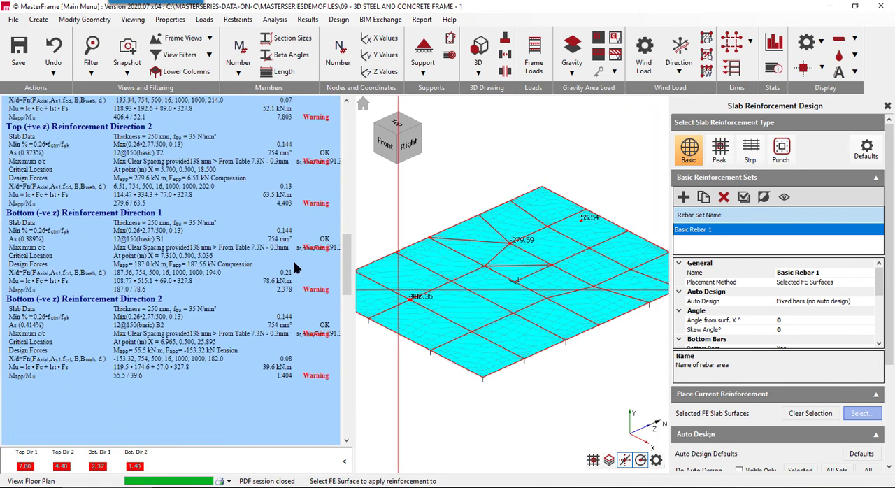
pyautogui.scroll(5, 304, 331)
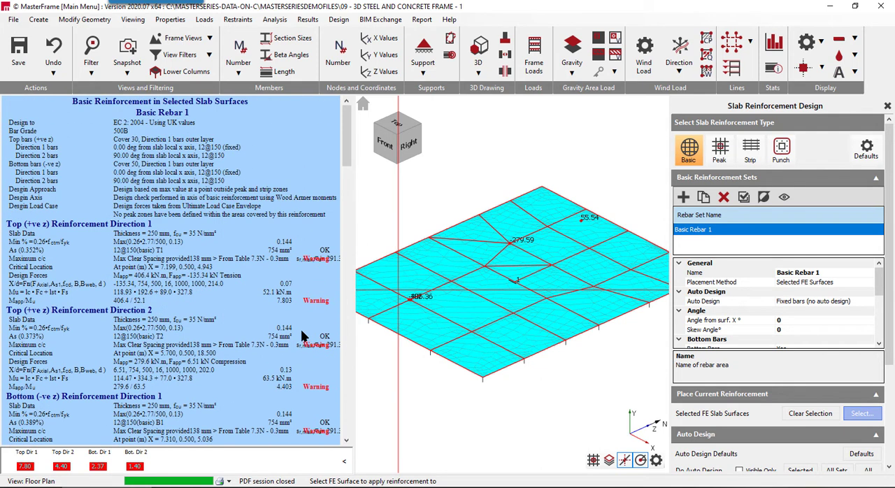
pyautogui.click(344, 462)
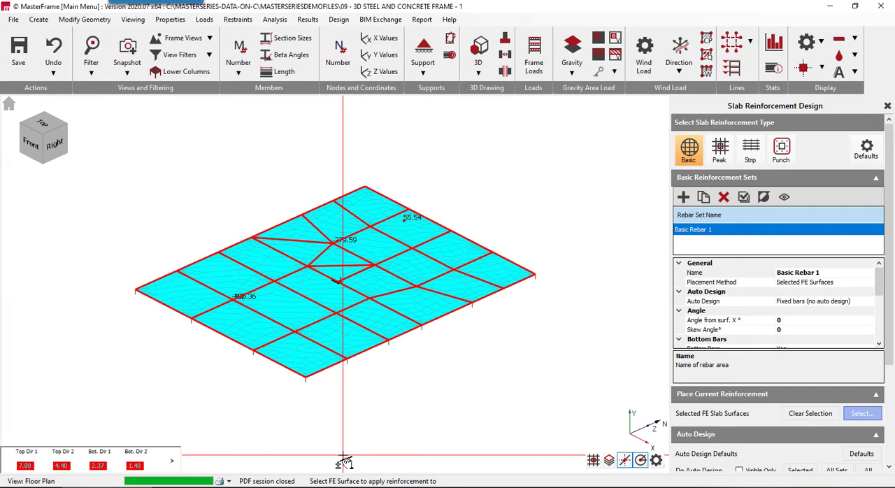
pyautogui.scroll(1, 101, 332)
pyautogui.scroll(1, 102, 332)
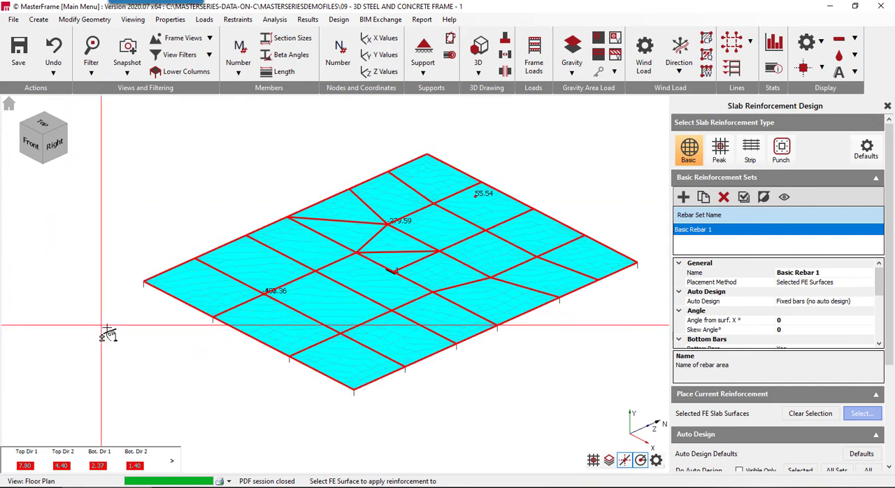
pyautogui.scroll(-4, 818, 317)
pyautogui.scroll(4, 818, 316)
pyautogui.scroll(-4, 811, 317)
pyautogui.scroll(-1, 801, 318)
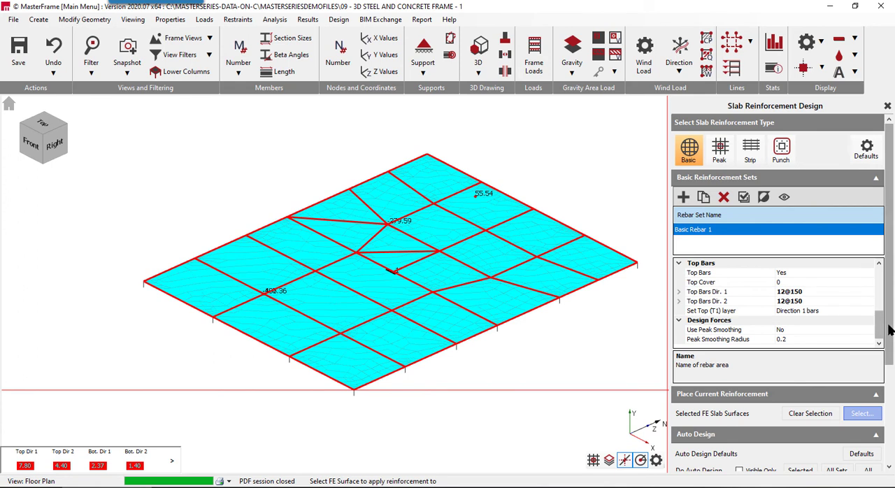
# - Examine the slab's unity contours in plan view for Mr Unity Hog xx, Hog yy, Hog Max, Sag xx and Sag yy, ending on Sag xx
pyautogui.scroll(-3, 706, 418)
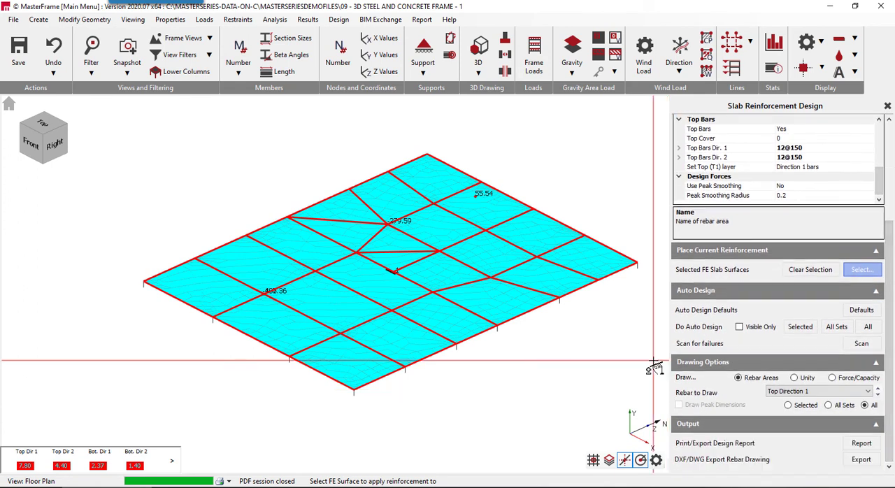
pyautogui.click(801, 381)
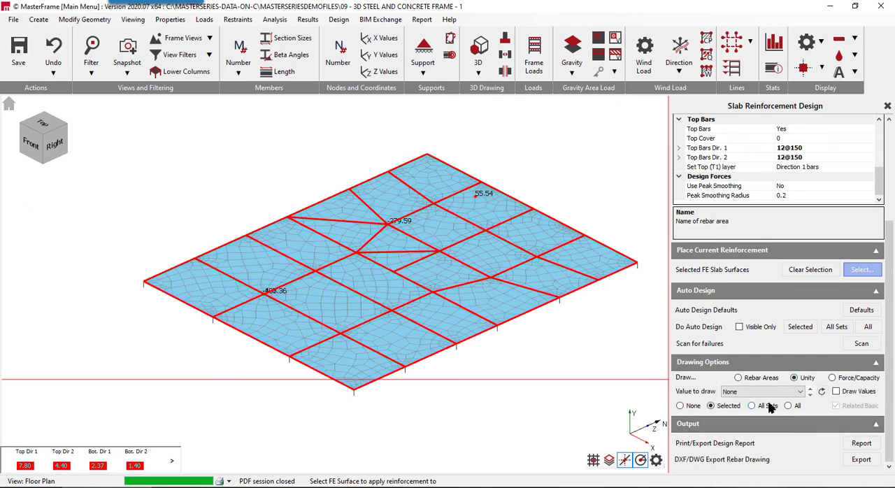
pyautogui.click(809, 393)
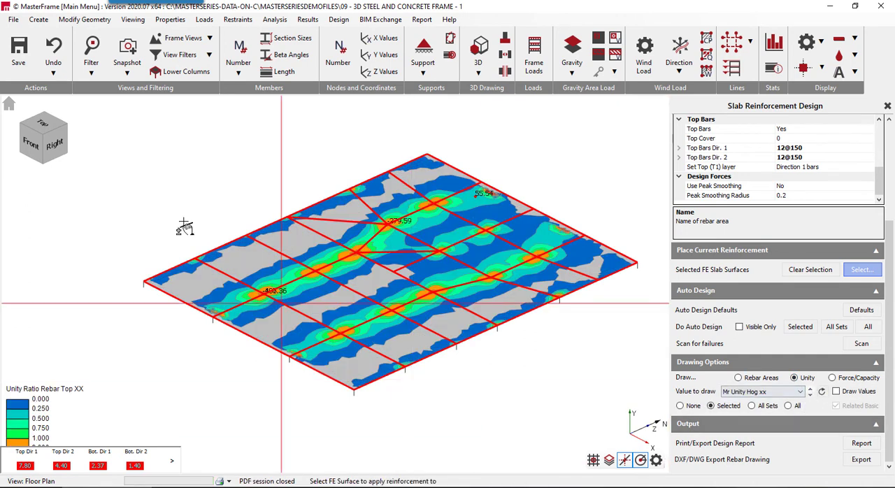
pyautogui.click(42, 128)
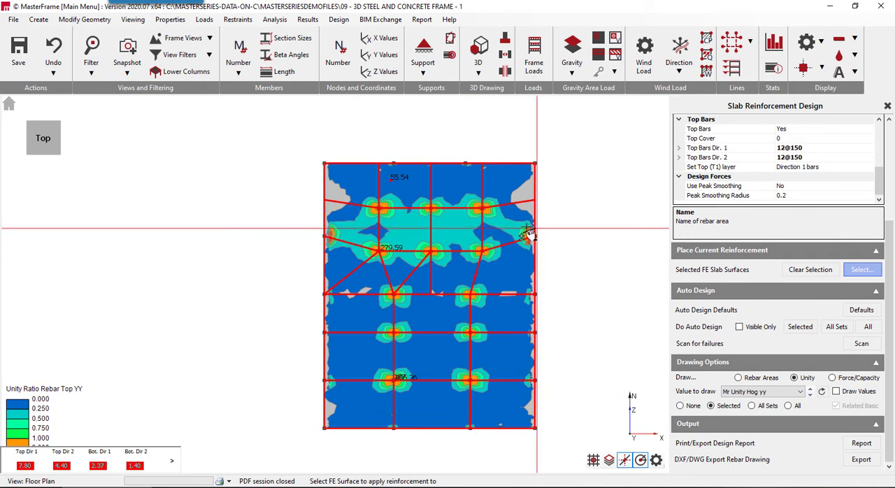
pyautogui.click(809, 395)
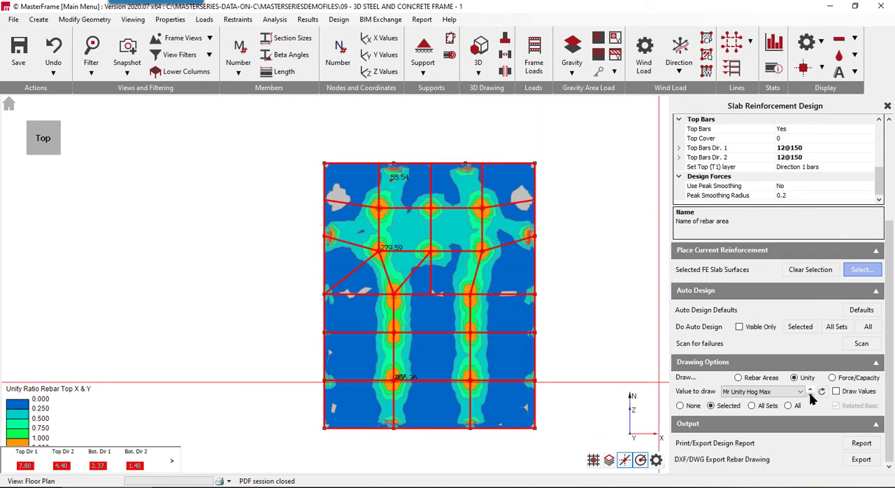
pyautogui.click(810, 393)
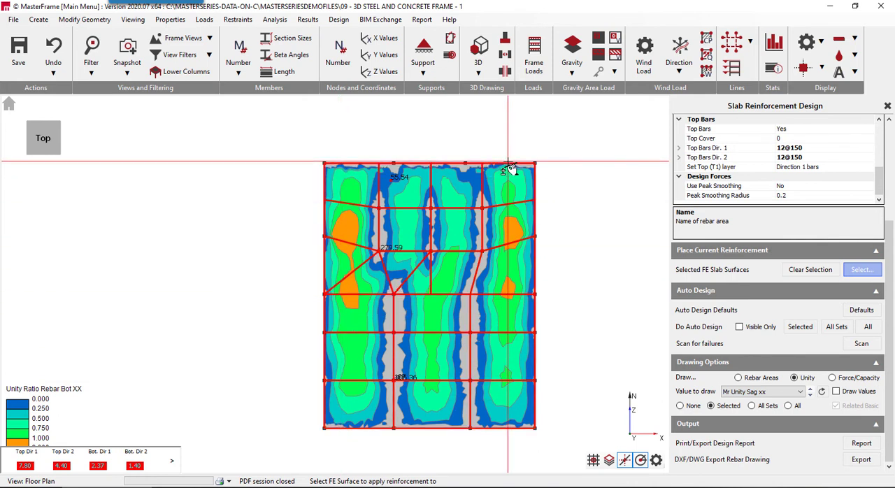
pyautogui.click(809, 395)
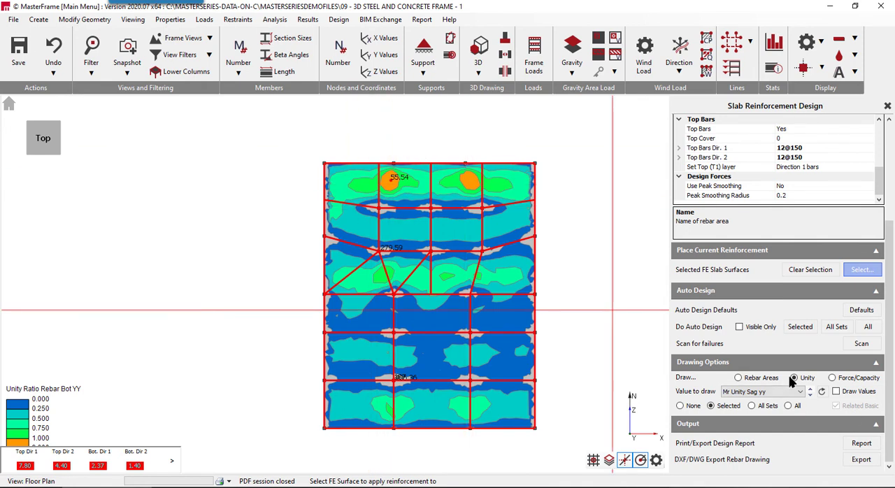
pyautogui.click(810, 394)
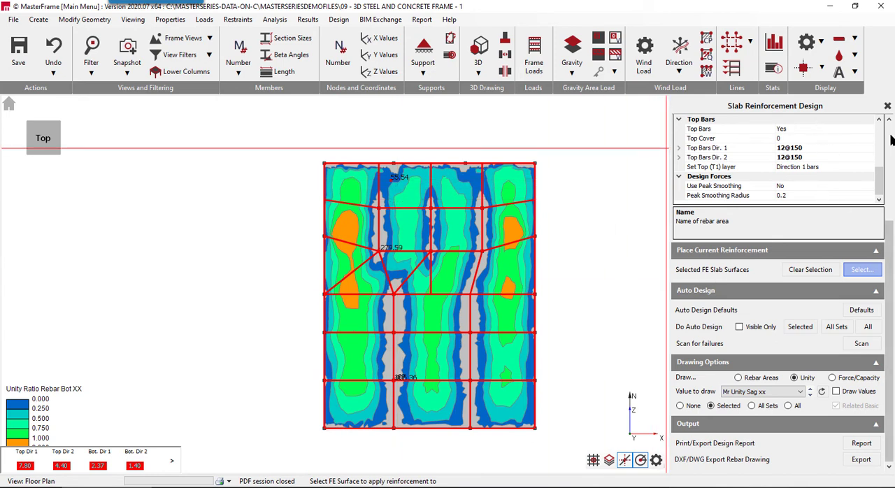
# - Add a design strip reinforcement set and look through its properties
pyautogui.scroll(3, 718, 161)
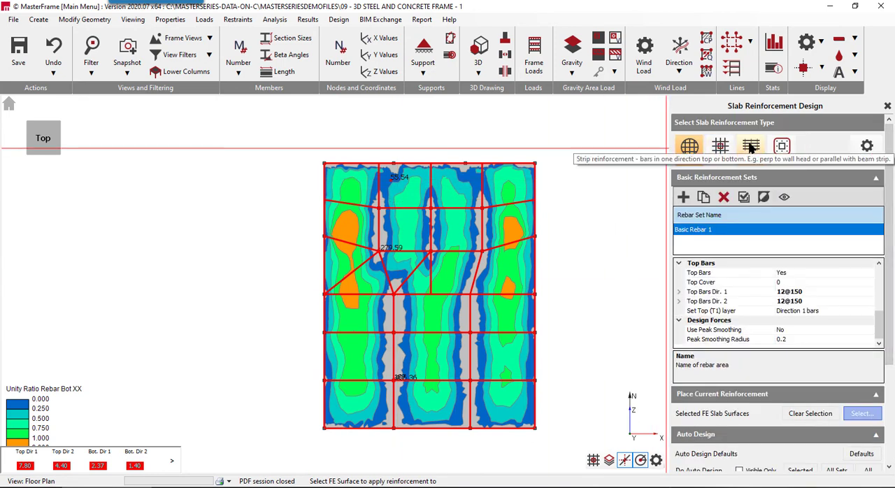
pyautogui.click(750, 149)
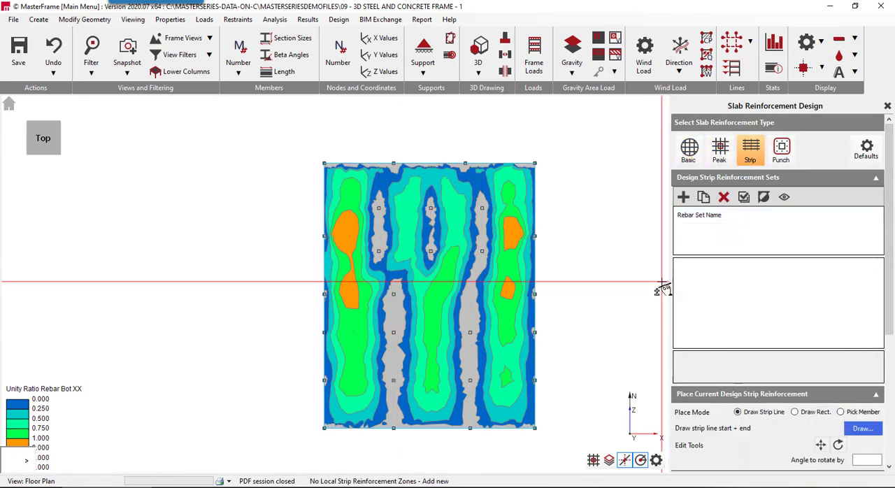
pyautogui.click(684, 197)
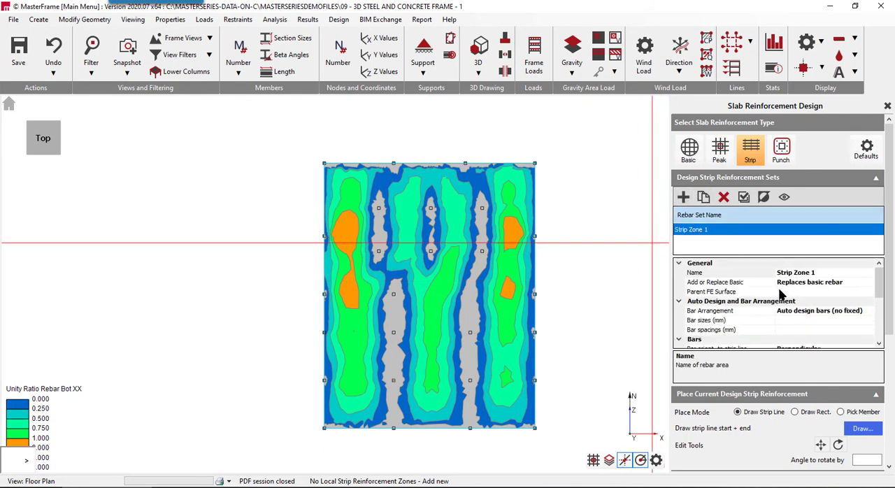
pyautogui.scroll(-3, 780, 294)
pyautogui.scroll(2, 768, 283)
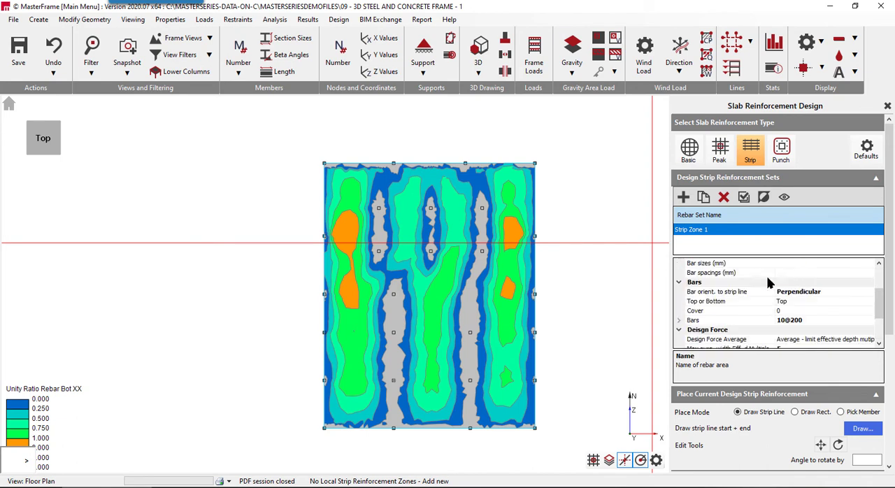
# - Set the Strip Zone 1 bars to 16 mm diameter at 150 mm spacing
pyautogui.click(773, 320)
pyautogui.click(812, 319)
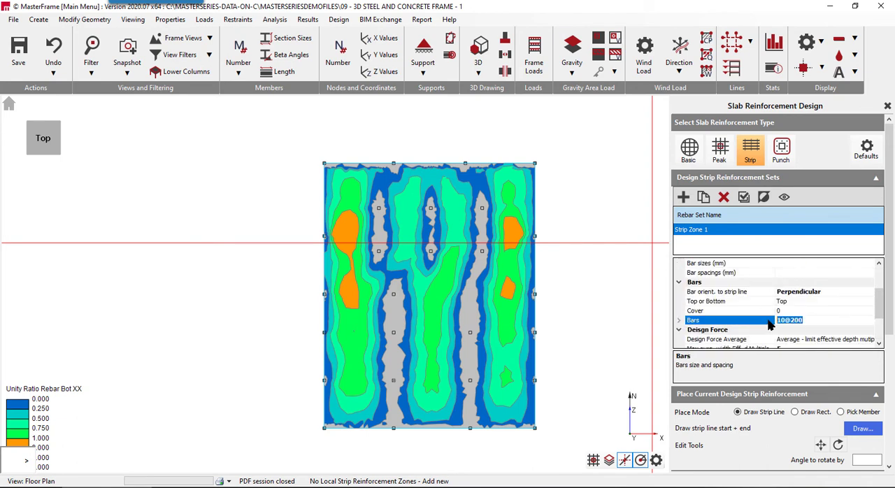
pyautogui.doubleClick(720, 323)
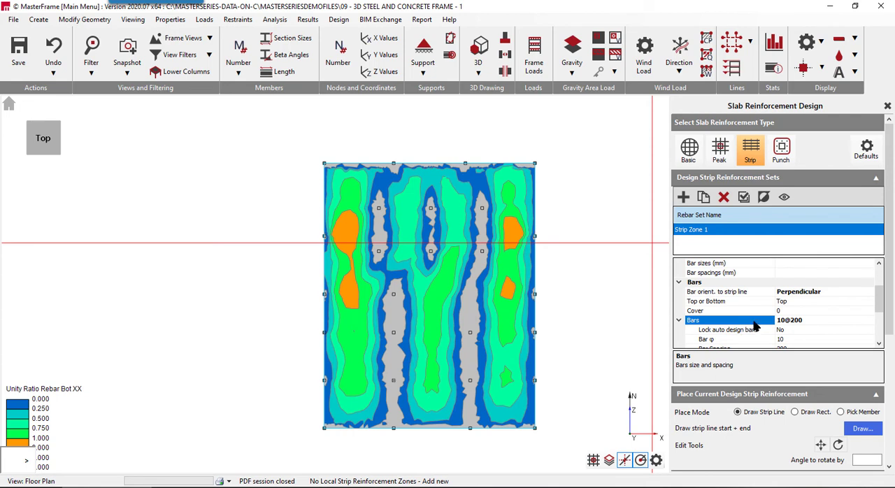
pyautogui.scroll(-3, 747, 328)
pyautogui.scroll(2, 763, 261)
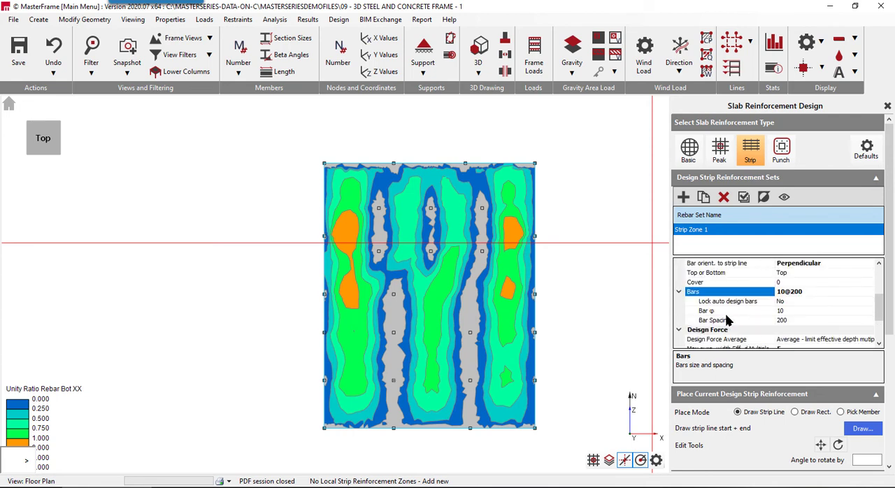
pyautogui.click(733, 313)
pyautogui.click(867, 310)
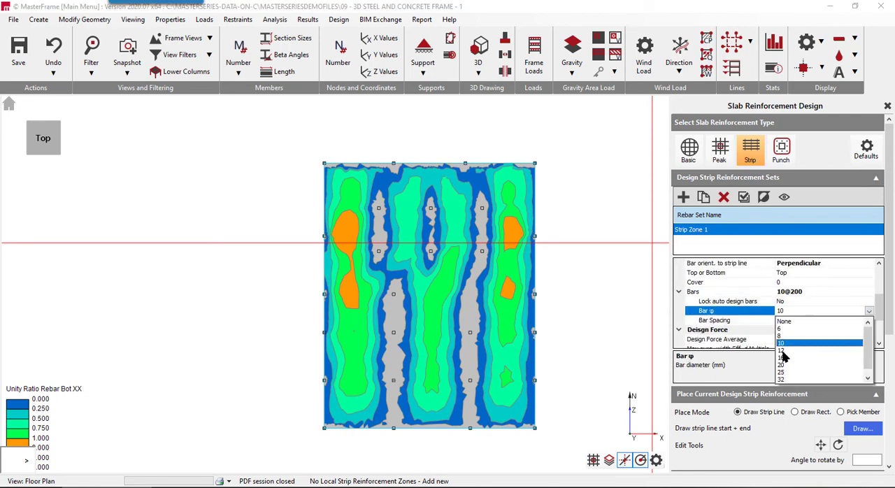
pyautogui.click(785, 357)
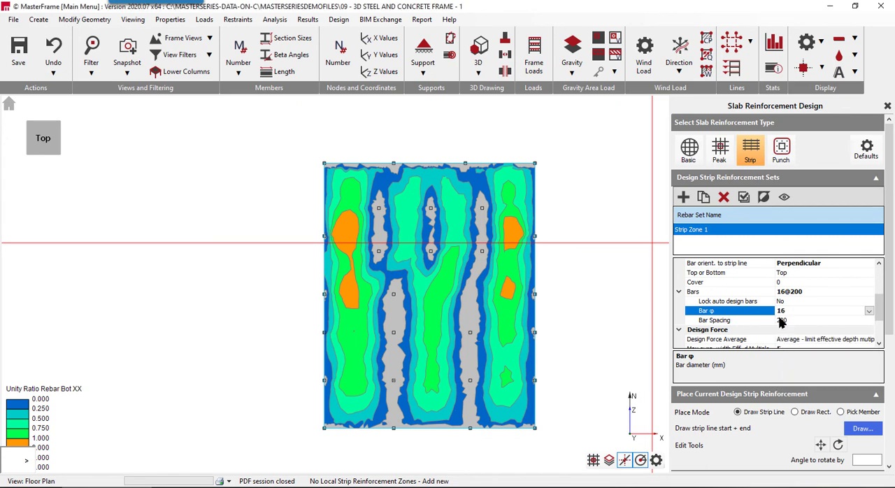
pyautogui.click(860, 320)
pyautogui.click(868, 320)
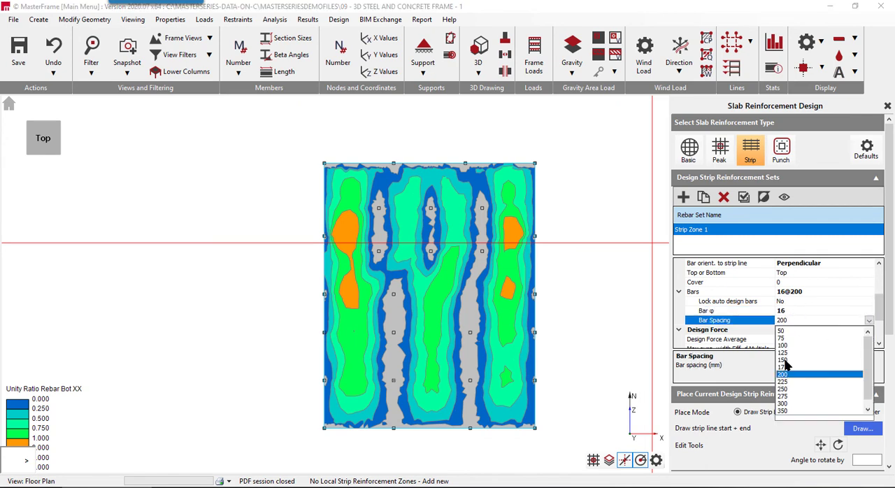
pyautogui.click(784, 360)
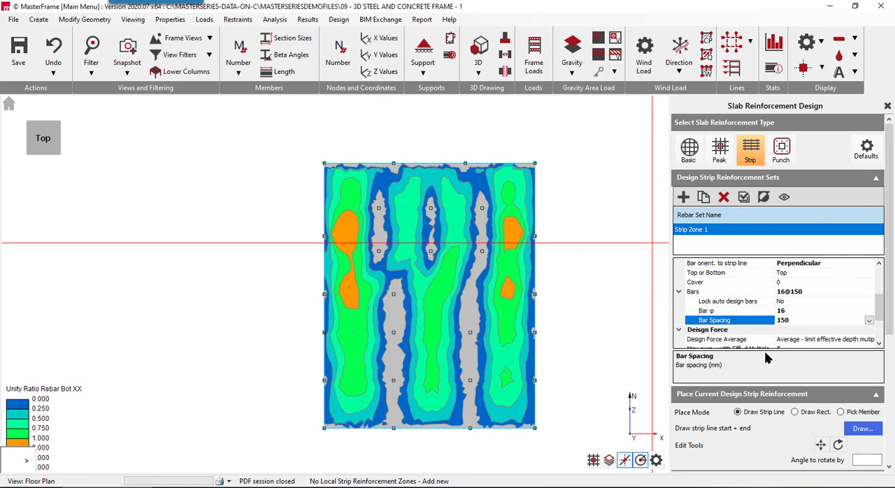
# - Draw the Strip Zone 1 line on the ground slab, about 2.85 m from the west edge, running about 15.8 m south from the north edge
pyautogui.click(849, 429)
pyautogui.click(435, 266)
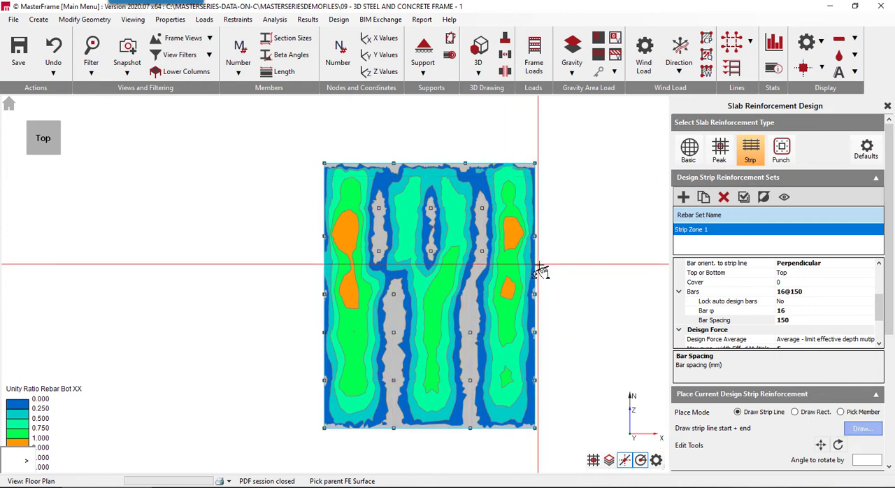
pyautogui.click(533, 266)
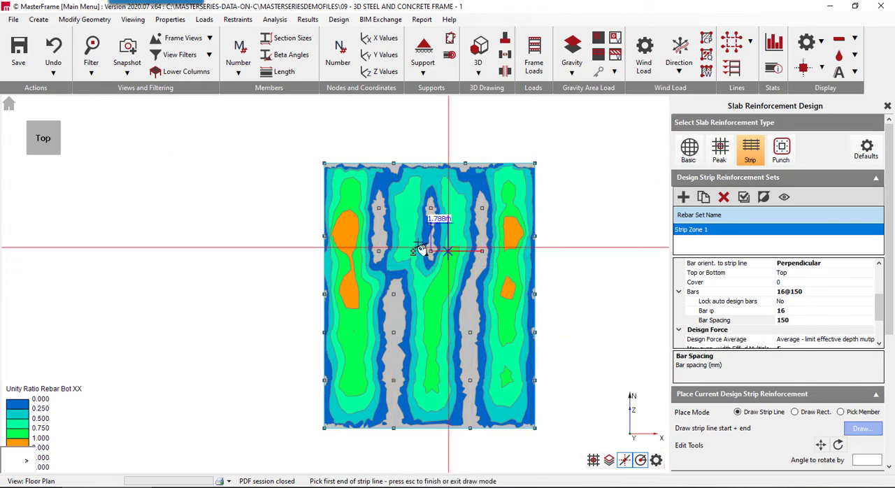
pyautogui.click(352, 166)
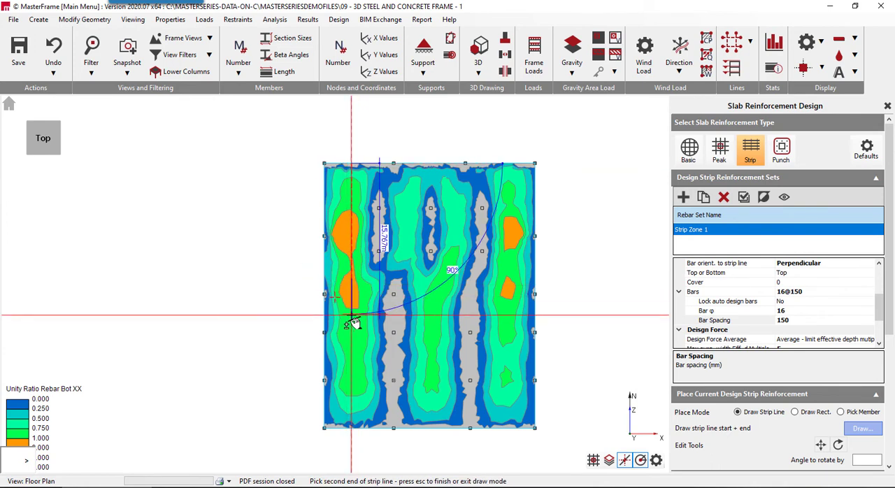
pyautogui.click(352, 315)
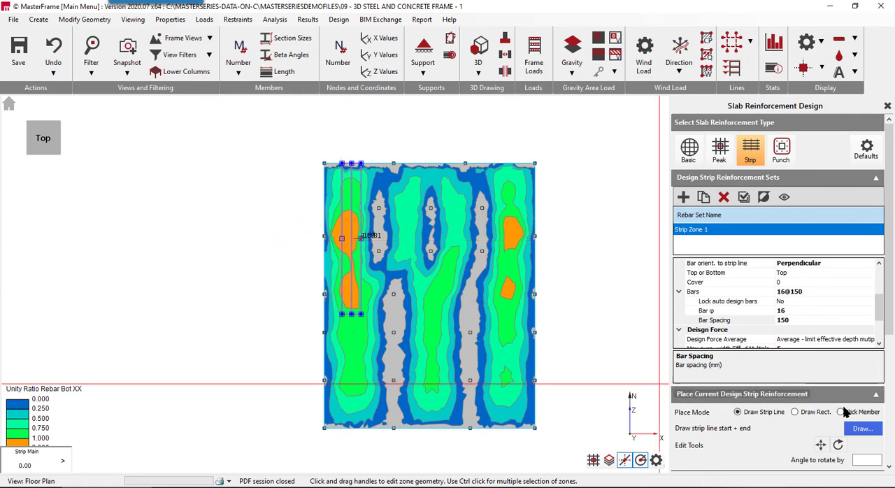
# - Refresh the Mr Unity Sag xx contours and set the Strip Zone 1 bars to the bottom of the slab
pyautogui.scroll(-5, 719, 376)
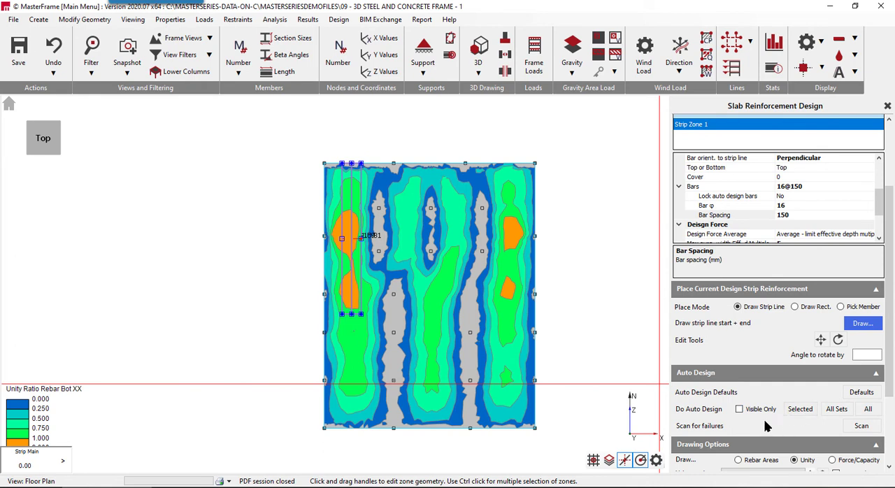
pyautogui.moveTo(887, 391); pyautogui.dragTo(886, 448)
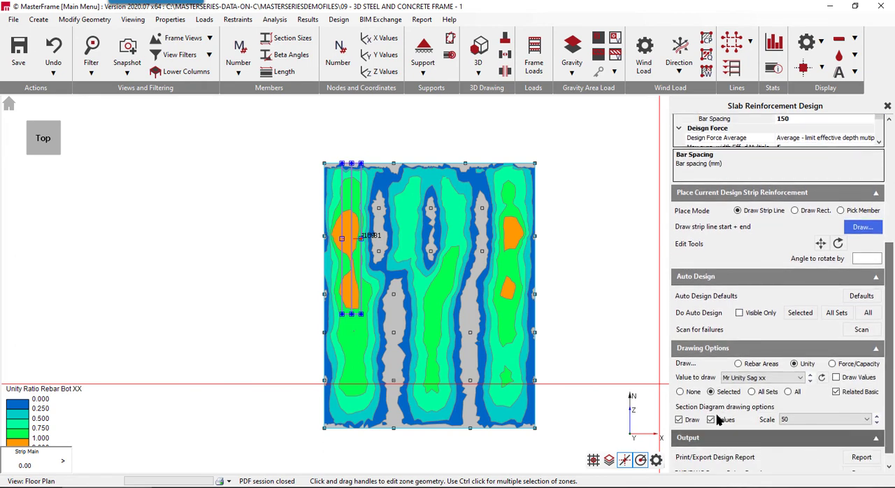
pyautogui.click(821, 378)
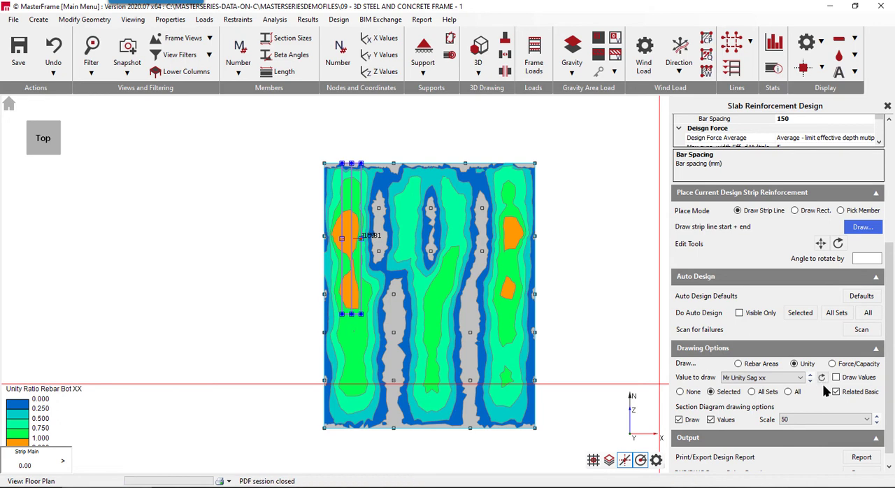
pyautogui.scroll(4, 779, 168)
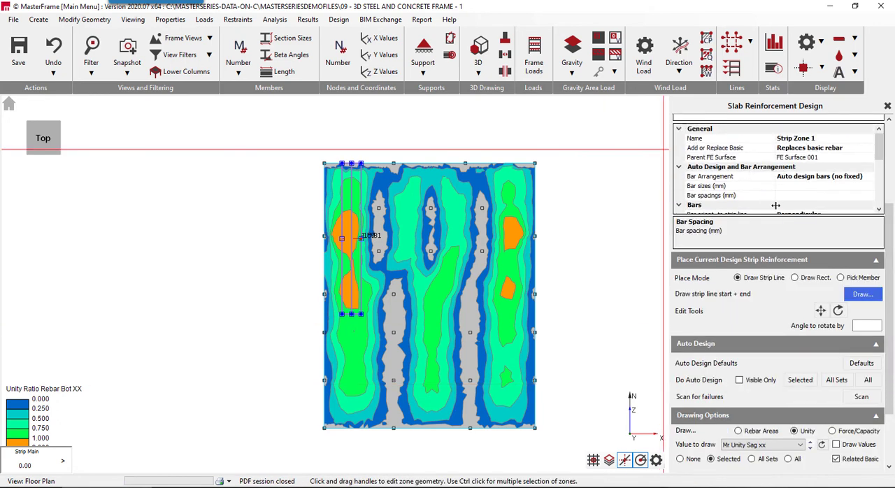
pyautogui.scroll(-2, 765, 196)
pyautogui.doubleClick(777, 167)
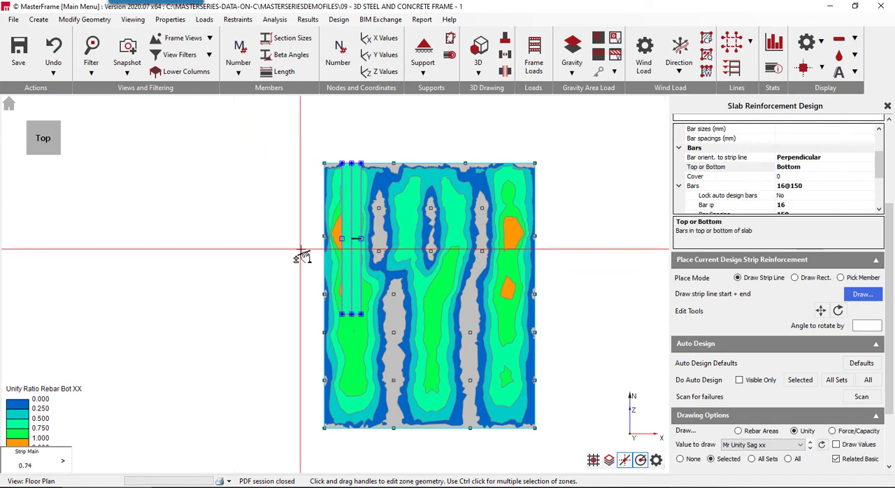
# - Widen Strip Zone 1 west to the slab edge and east to the nearest interior column line
pyautogui.scroll(3, 310, 253)
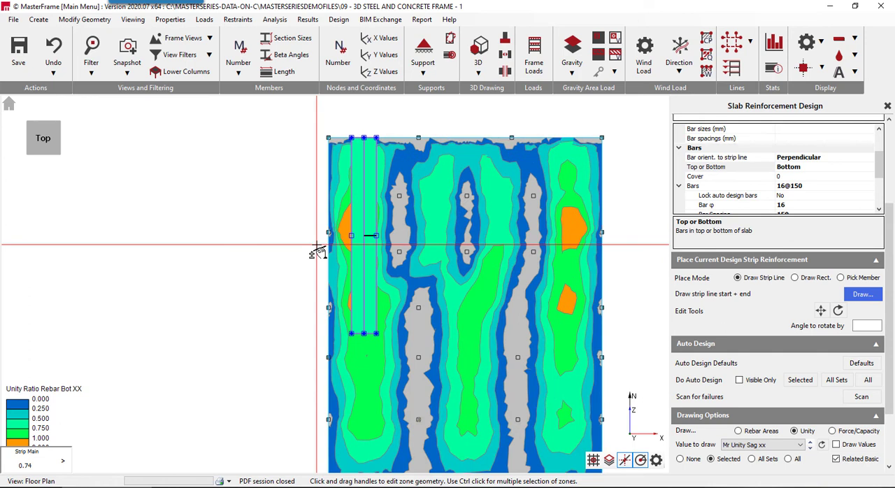
pyautogui.moveTo(351, 240); pyautogui.dragTo(320, 245)
pyautogui.scroll(4, 332, 243)
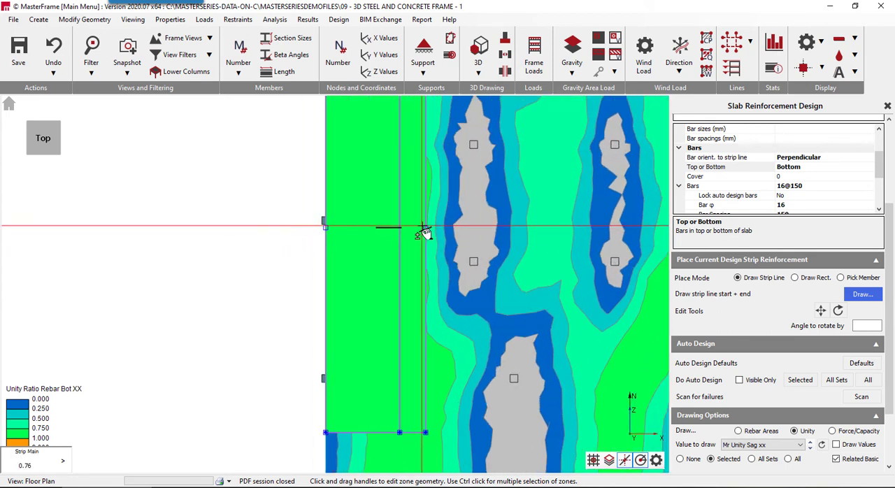
pyautogui.moveTo(425, 228); pyautogui.dragTo(472, 232)
pyautogui.scroll(-3, 369, 248)
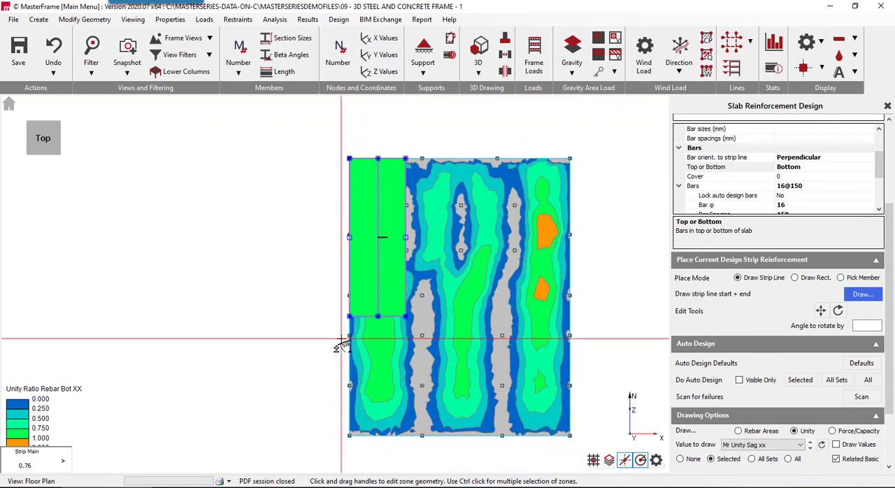
# - Add a second strip reinforcement set and draw its line about 16 m south from the north edge, through the overstressed areas near the east edge
pyautogui.click(887, 137)
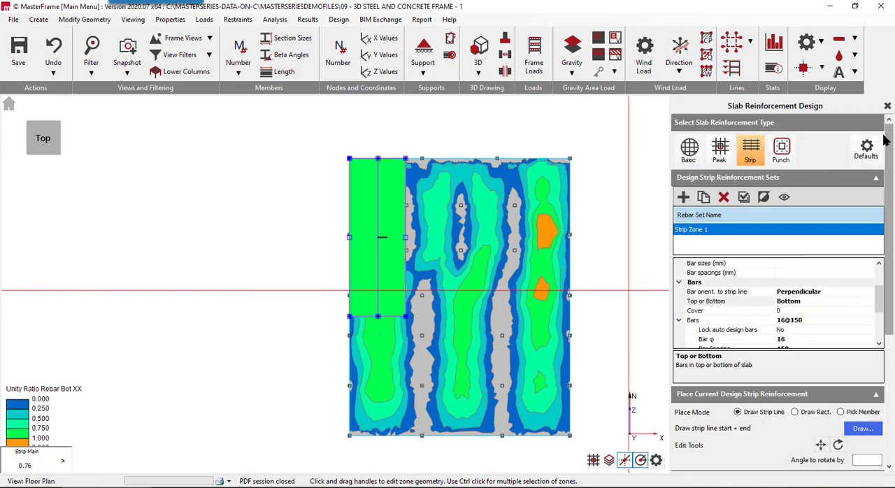
pyautogui.click(682, 196)
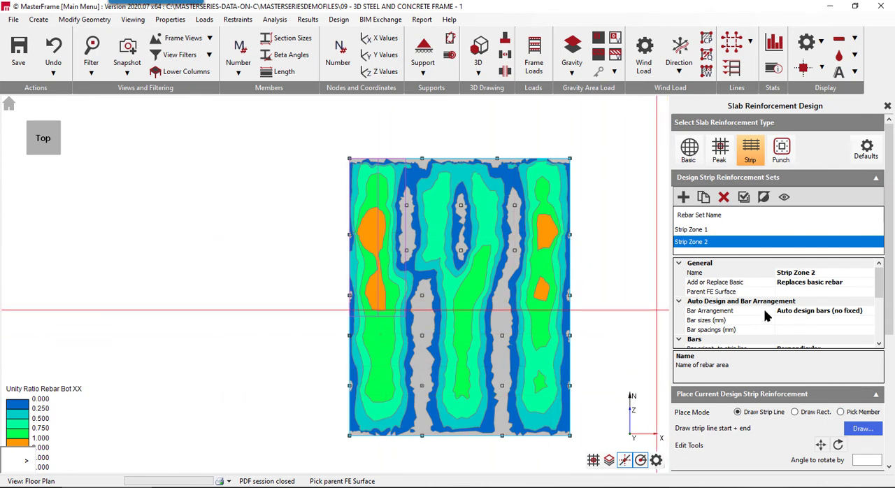
pyautogui.click(867, 428)
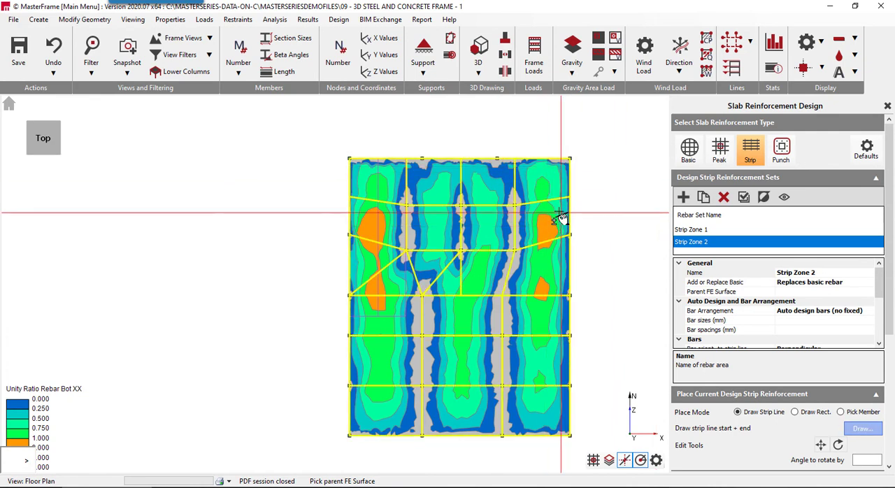
pyautogui.click(568, 208)
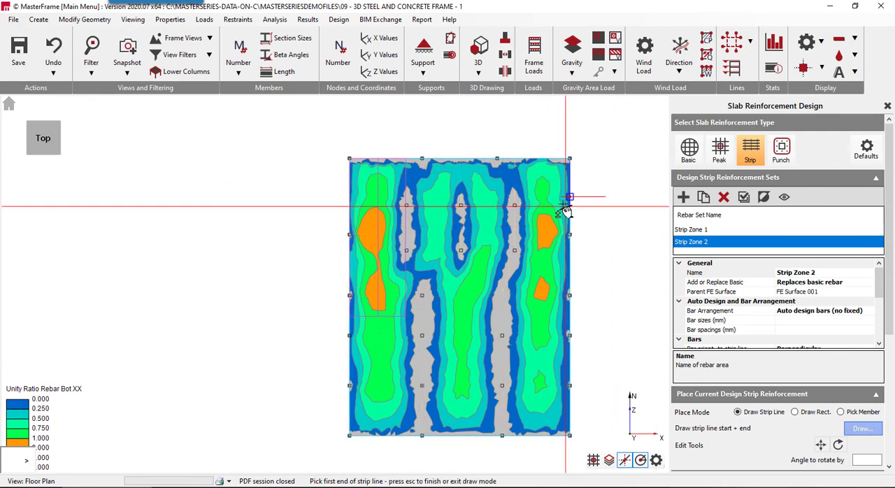
pyautogui.click(542, 160)
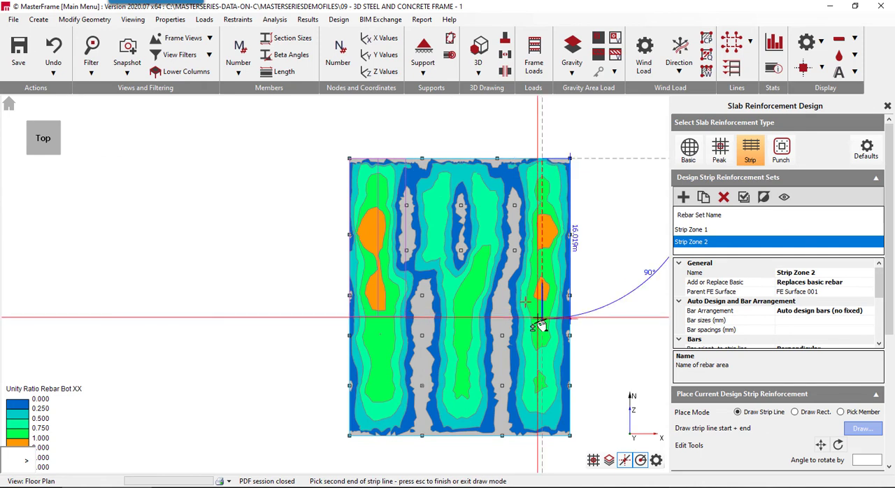
pyautogui.click(540, 318)
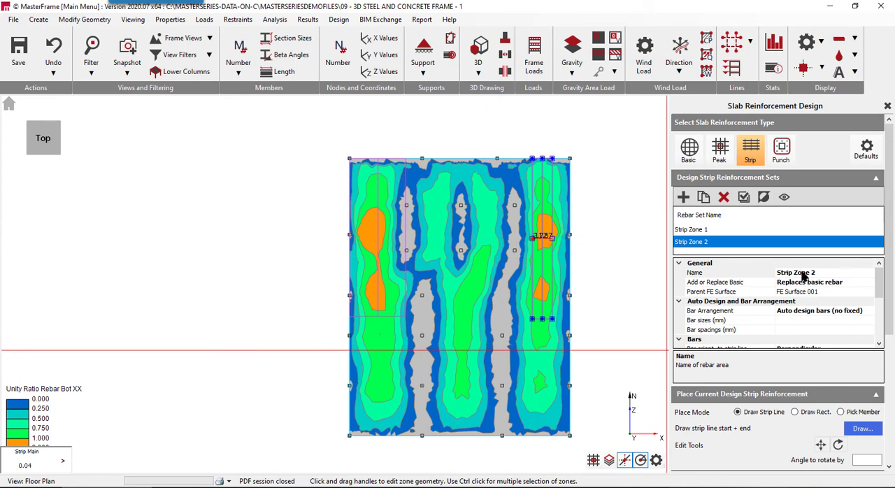
# - Set the Strip Zone 2 bars to the bottom of the slab
pyautogui.scroll(-2, 790, 301)
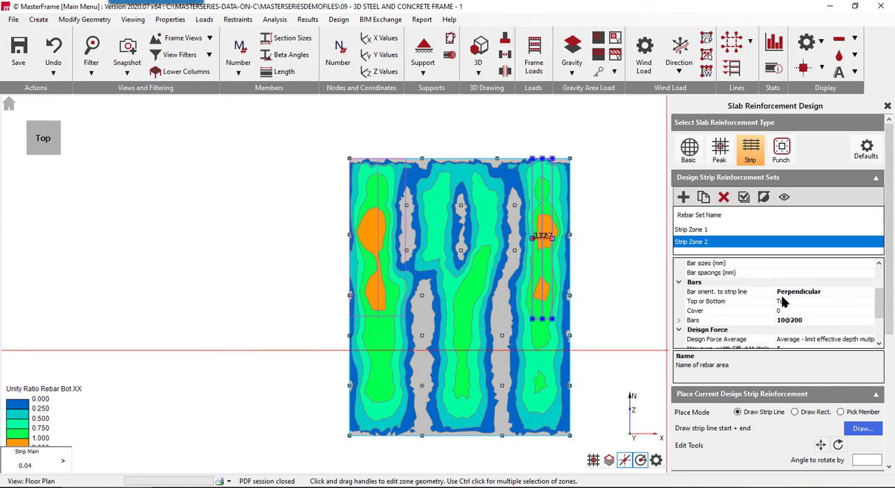
pyautogui.click(781, 302)
pyautogui.doubleClick(782, 302)
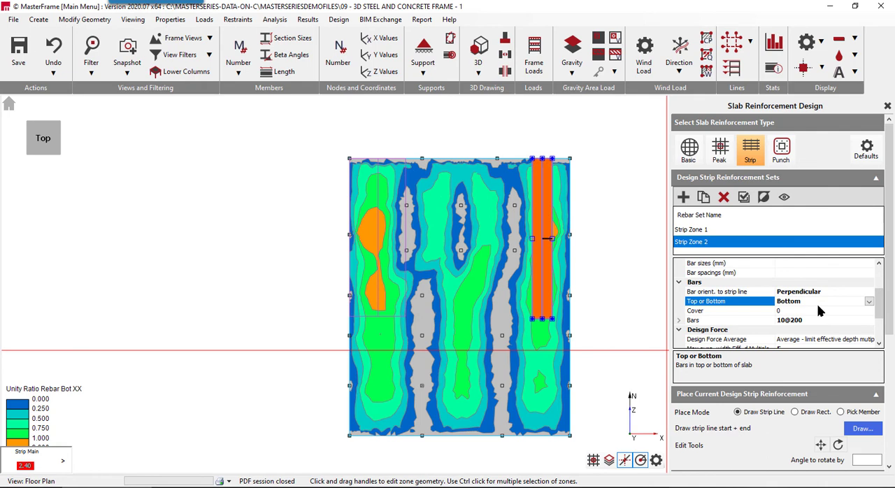
# - Set the Strip Zone 2 bars to 16 mm diameter at 150 mm spacing
pyautogui.click(748, 320)
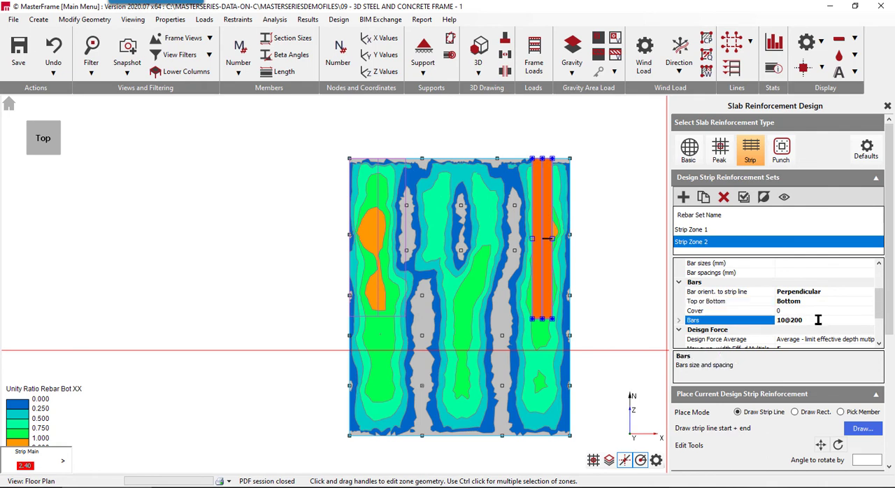
pyautogui.doubleClick(717, 324)
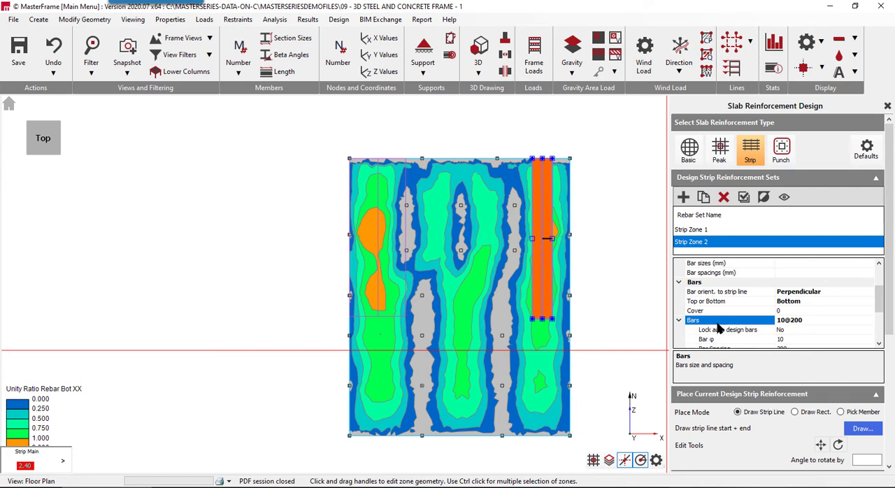
pyautogui.scroll(-2, 758, 325)
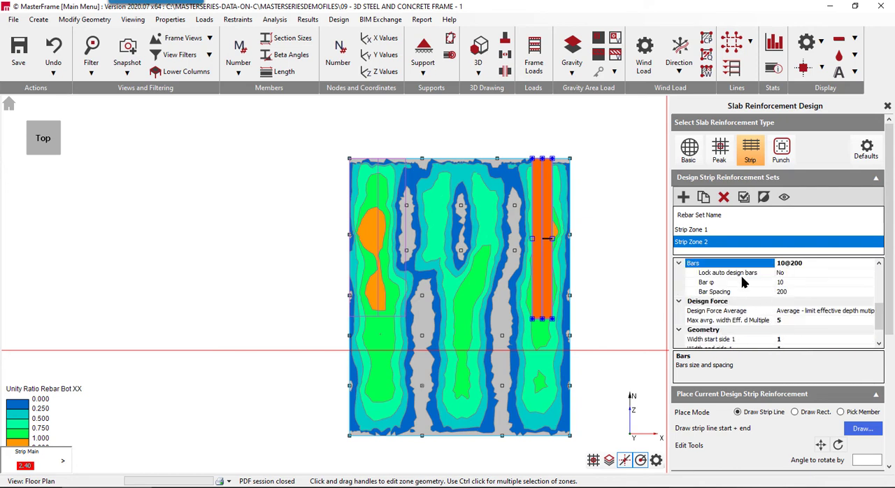
pyautogui.click(743, 281)
pyautogui.click(868, 281)
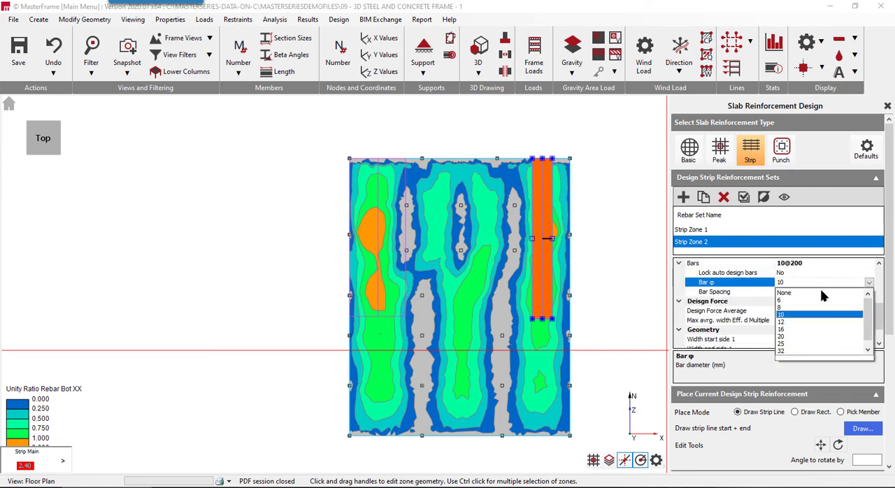
pyautogui.click(779, 329)
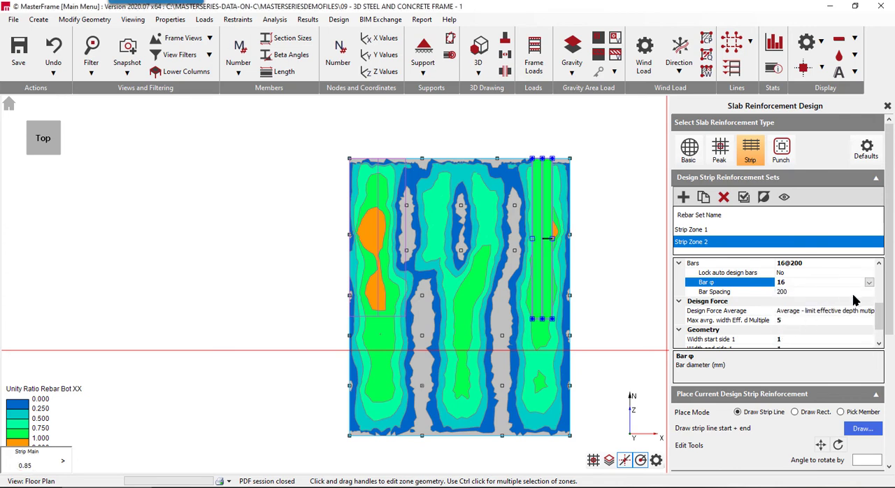
pyautogui.click(825, 292)
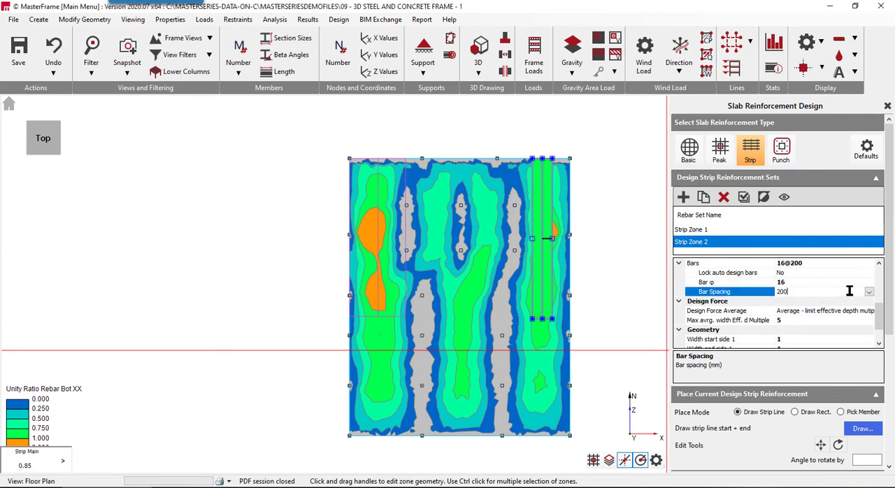
pyautogui.click(868, 292)
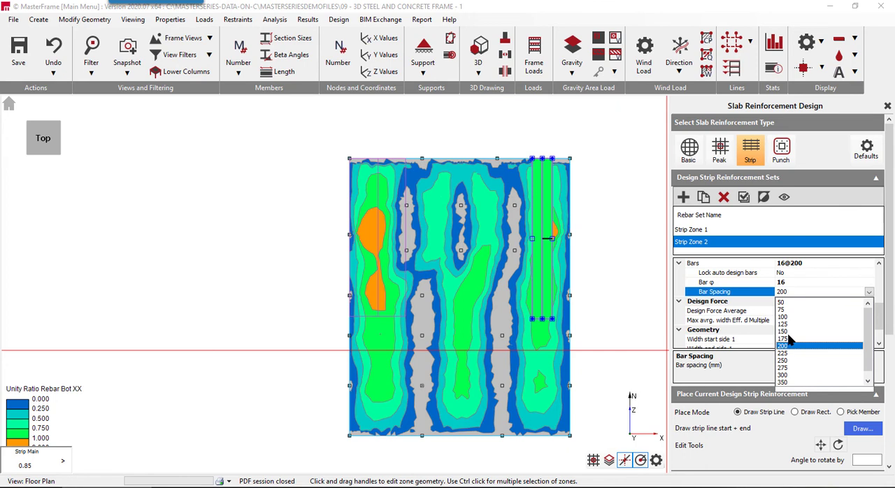
pyautogui.click(786, 331)
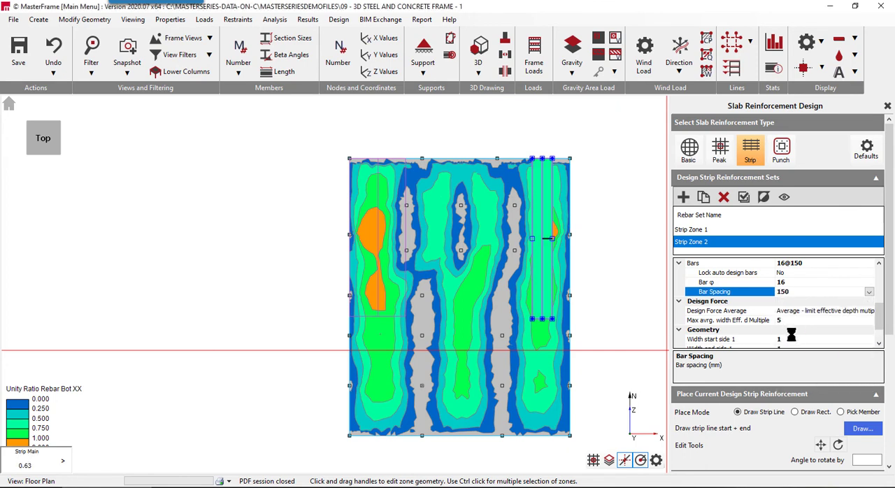
# - Widen Strip Zone 2 east to the slab edge and west to the nearest interior column line
pyautogui.click(551, 240)
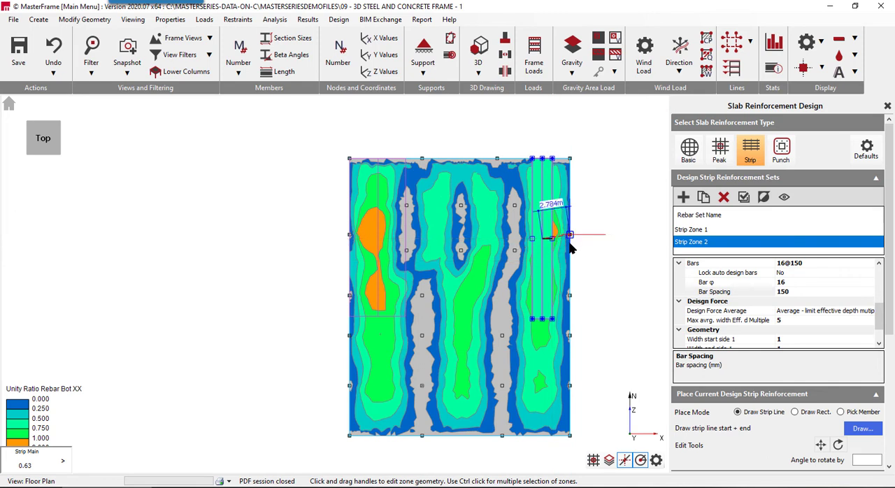
pyautogui.click(517, 244)
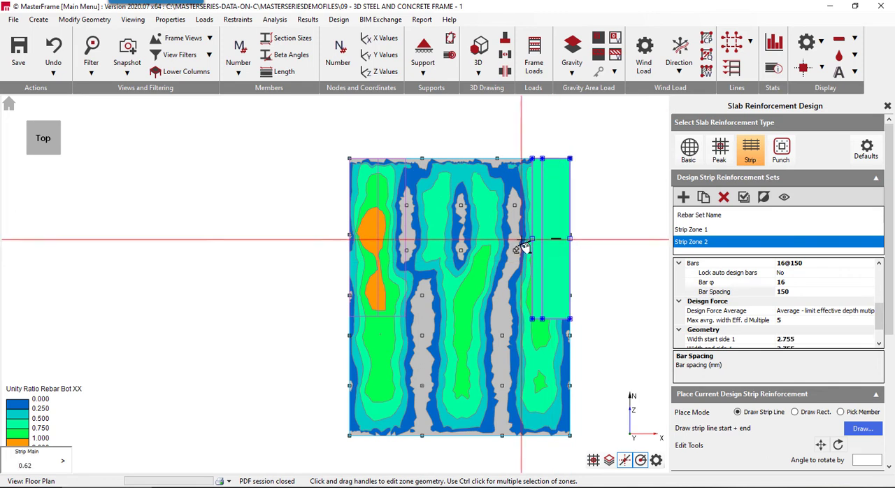
pyautogui.moveTo(532, 239); pyautogui.dragTo(514, 235)
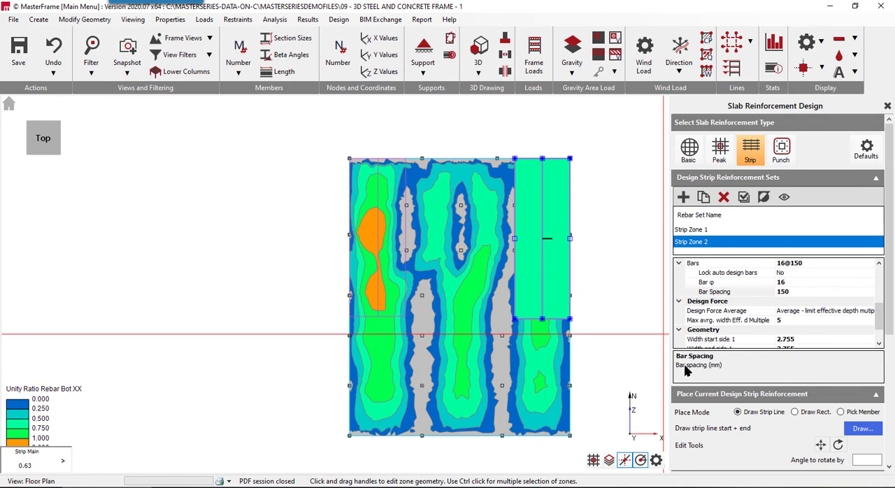
# - Check the unity results of all strip sets, switch the plotted value to Mr Unity Sag yy, and return to the selected set only
pyautogui.scroll(-5, 739, 397)
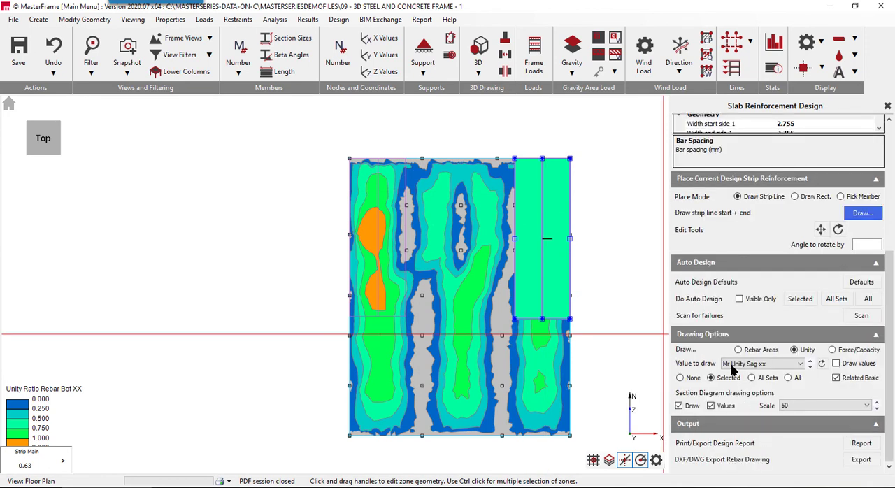
pyautogui.click(763, 378)
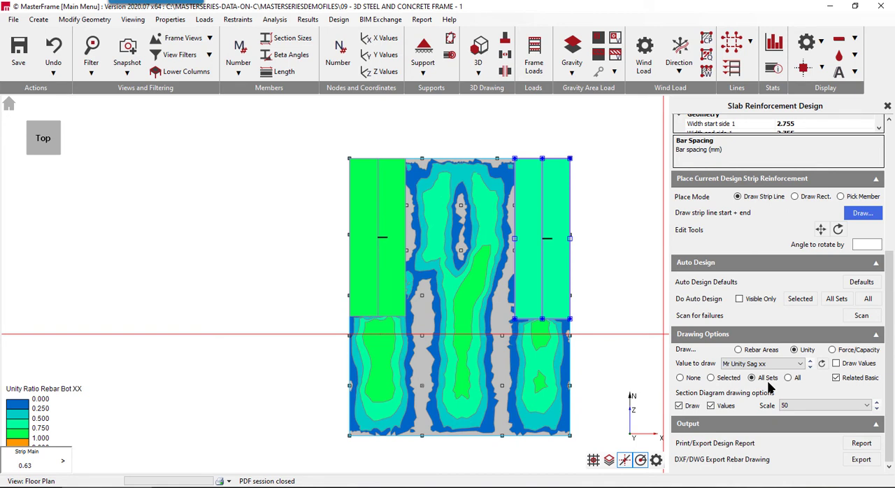
pyautogui.click(771, 365)
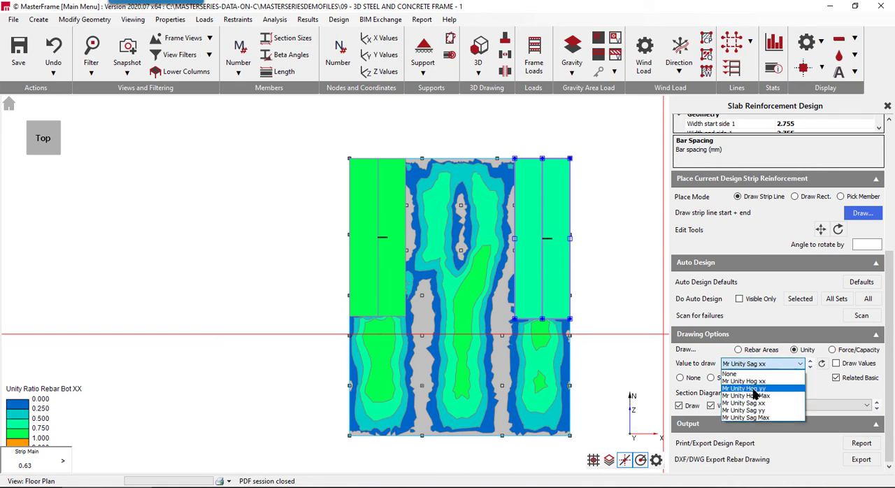
pyautogui.click(745, 410)
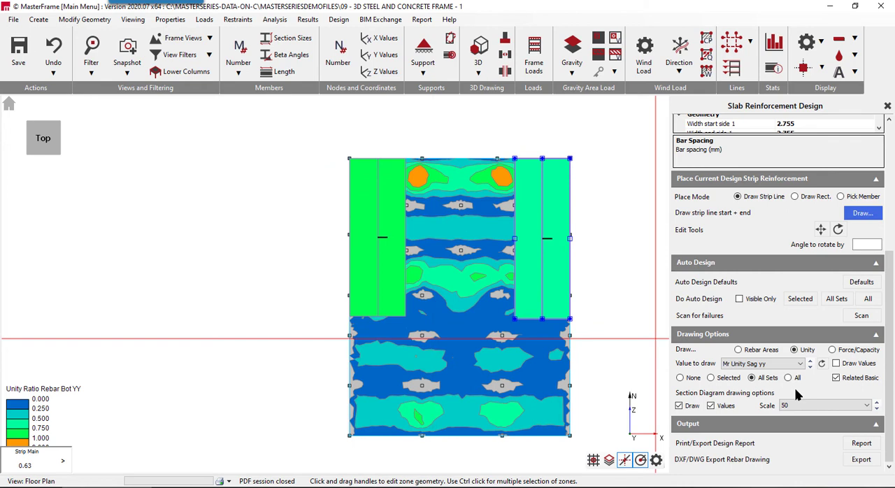
pyautogui.click(725, 380)
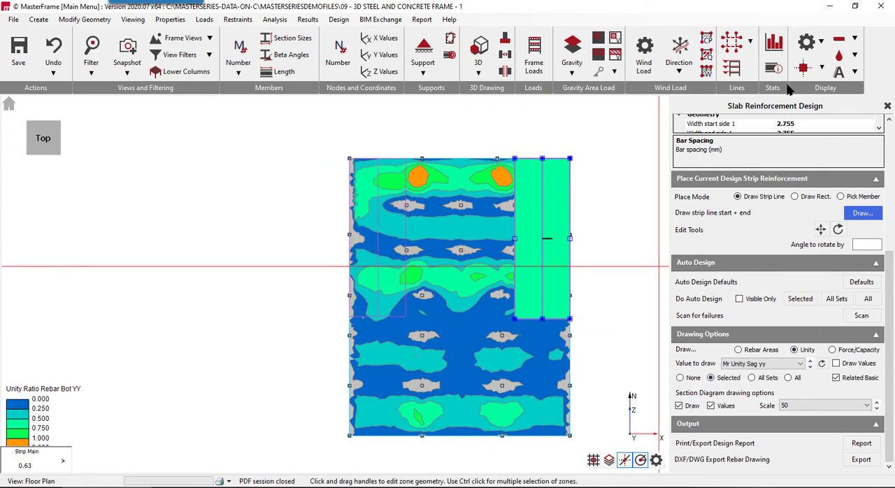
# - Add a third strip reinforcement set with the ground slab as its parent FE surface
pyautogui.scroll(2, 833, 167)
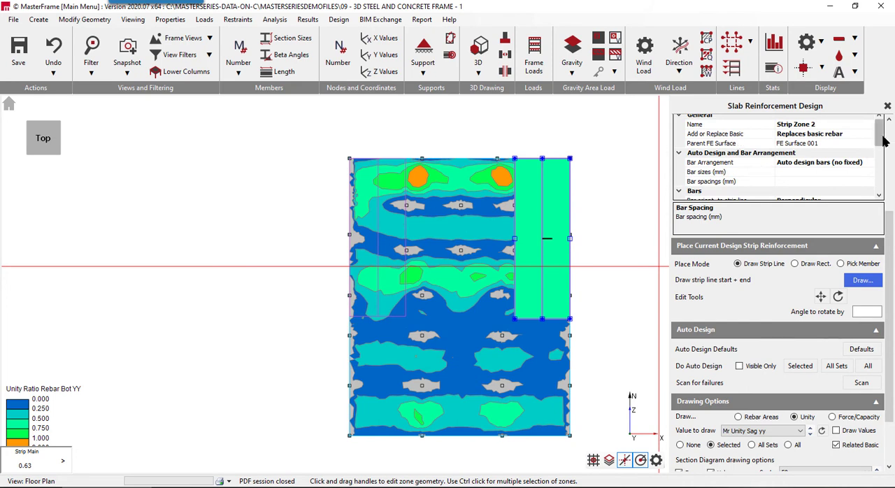
pyautogui.scroll(3, 760, 169)
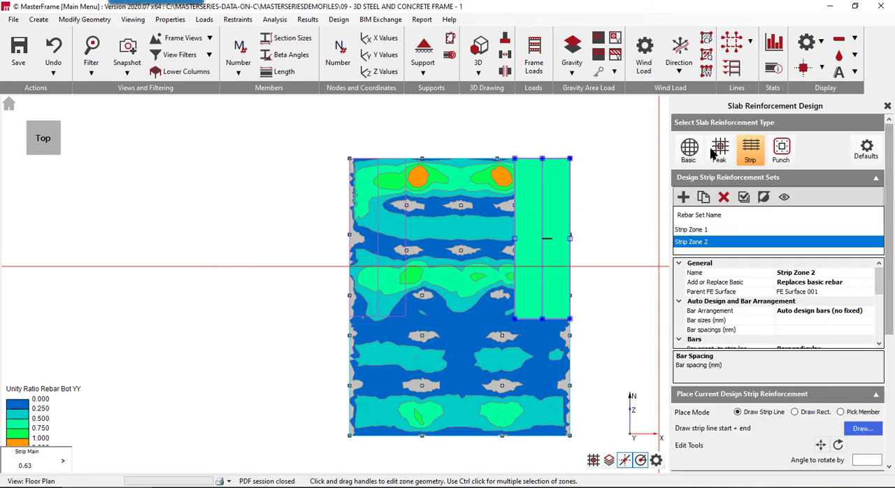
pyautogui.click(683, 196)
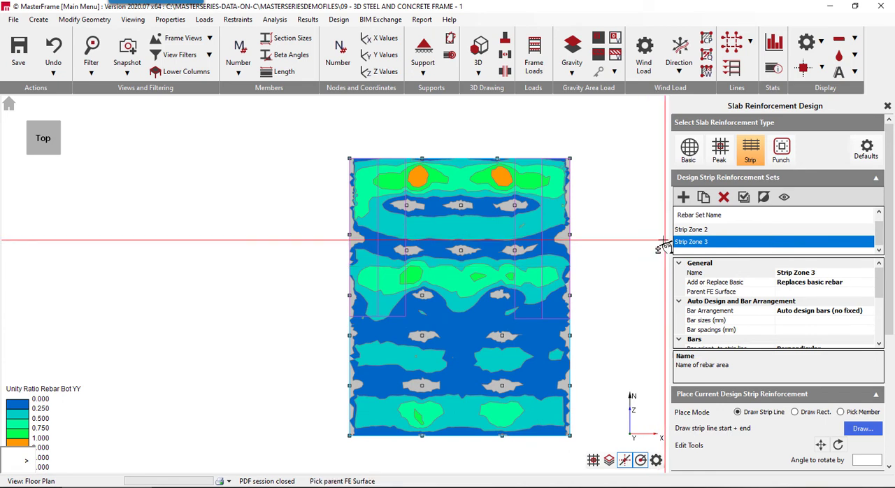
pyautogui.click(563, 264)
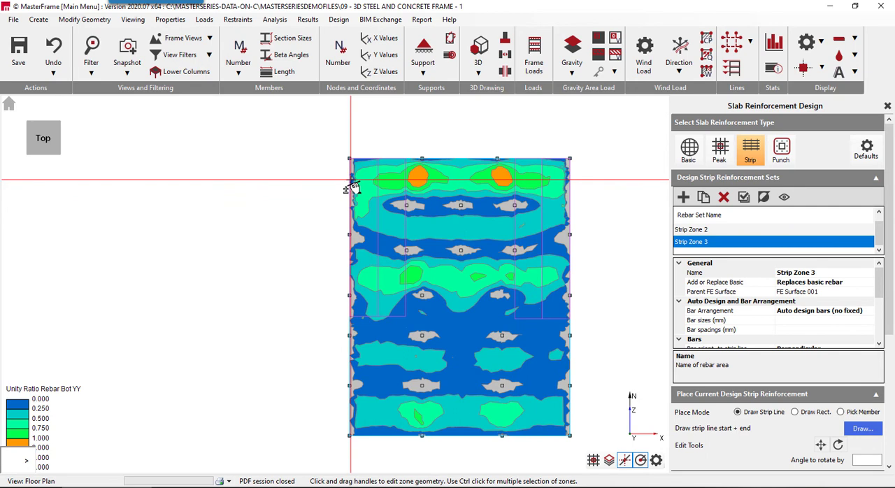
# - Draw the Strip Zone 3 line west to east through the northern overstressed areas and widen it to the north edge and first interior column row
pyautogui.scroll(3, 351, 180)
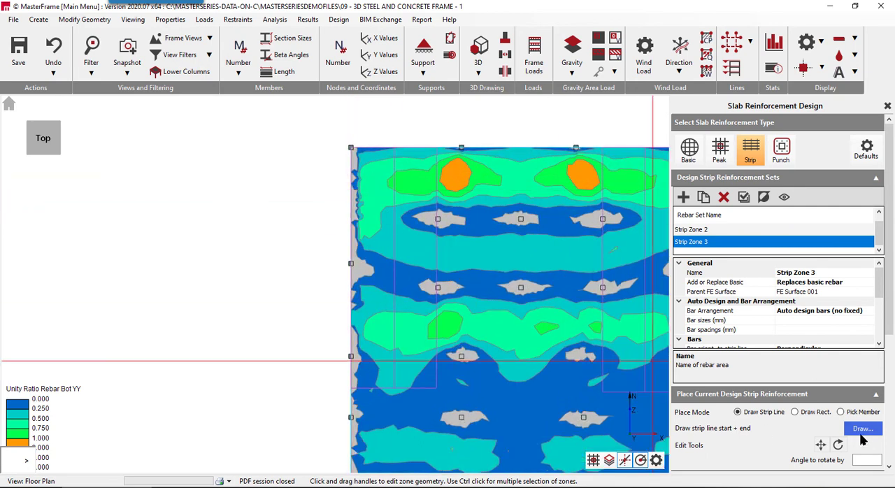
pyautogui.click(862, 428)
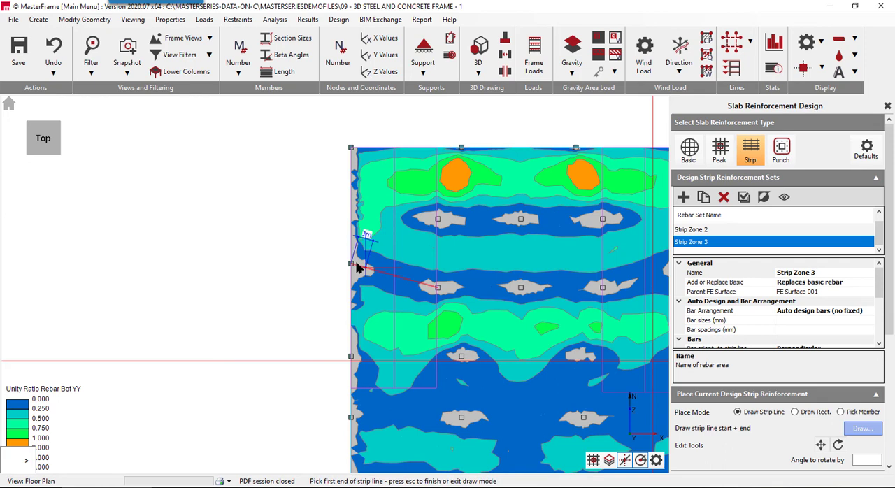
pyautogui.click(350, 177)
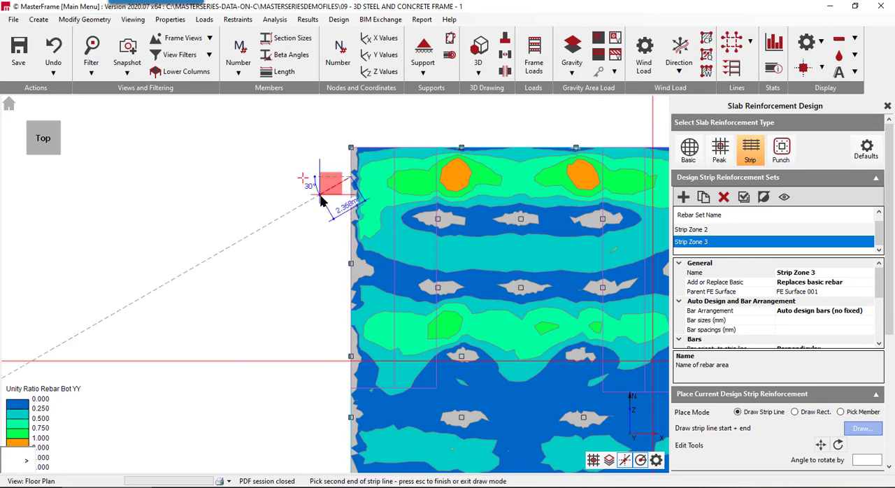
pyautogui.scroll(-4, 321, 198)
pyautogui.scroll(2, 492, 190)
pyautogui.scroll(1, 493, 189)
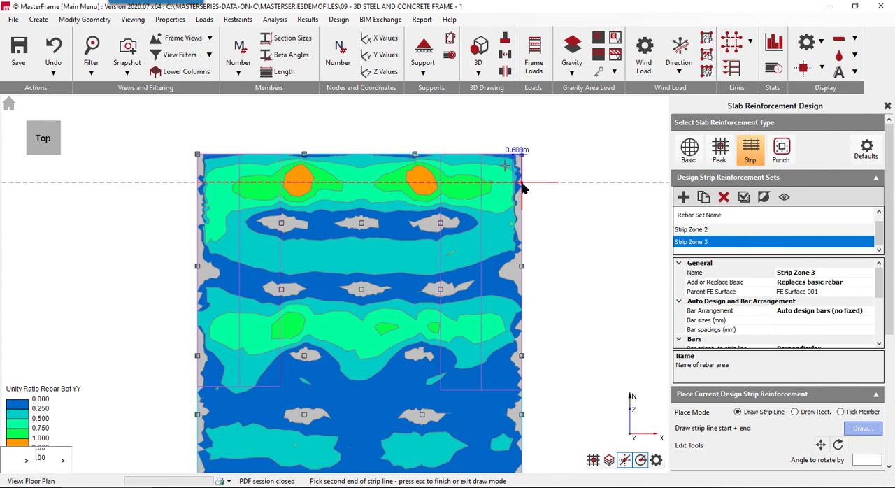
pyautogui.click(521, 184)
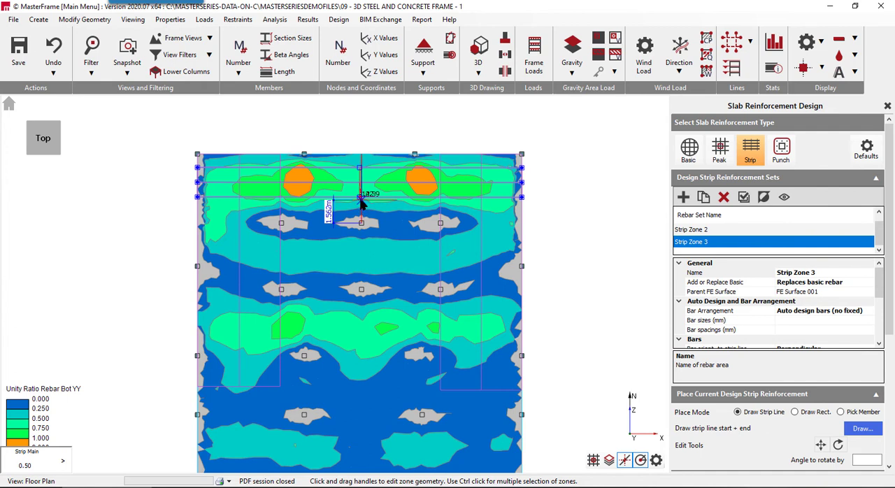
pyautogui.moveTo(360, 197); pyautogui.dragTo(362, 223)
pyautogui.moveTo(360, 168); pyautogui.dragTo(361, 154)
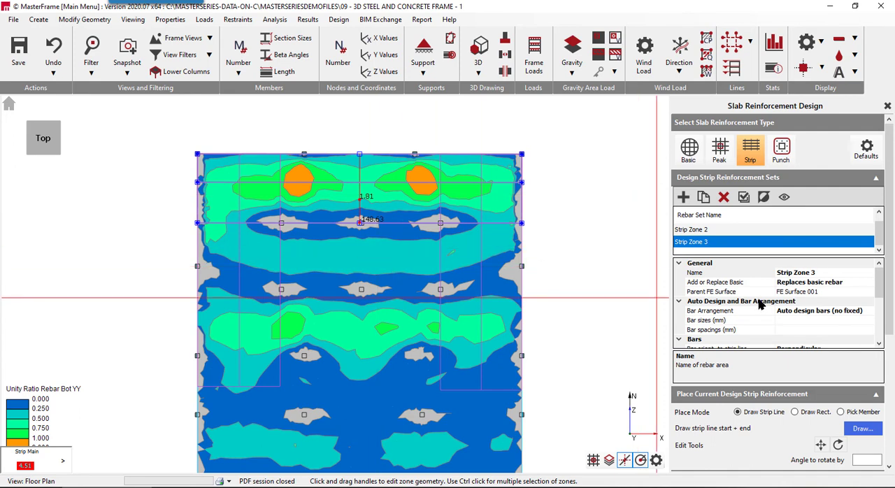
# - Set the Strip Zone 3 bars to the bottom of the slab
pyautogui.scroll(-2, 783, 318)
pyautogui.click(735, 302)
pyautogui.doubleClick(736, 302)
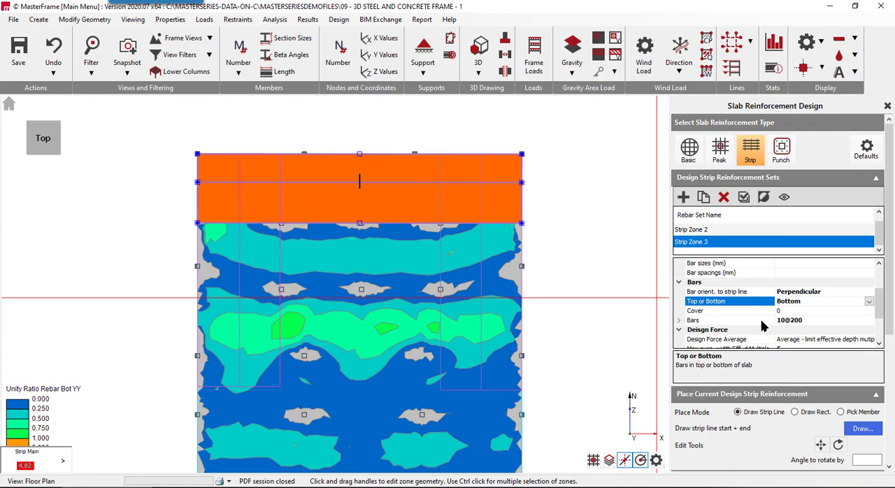
# - Set the Strip Zone 3 bars to 16 mm diameter at 150 mm spacing
pyautogui.click(766, 322)
pyautogui.click(847, 319)
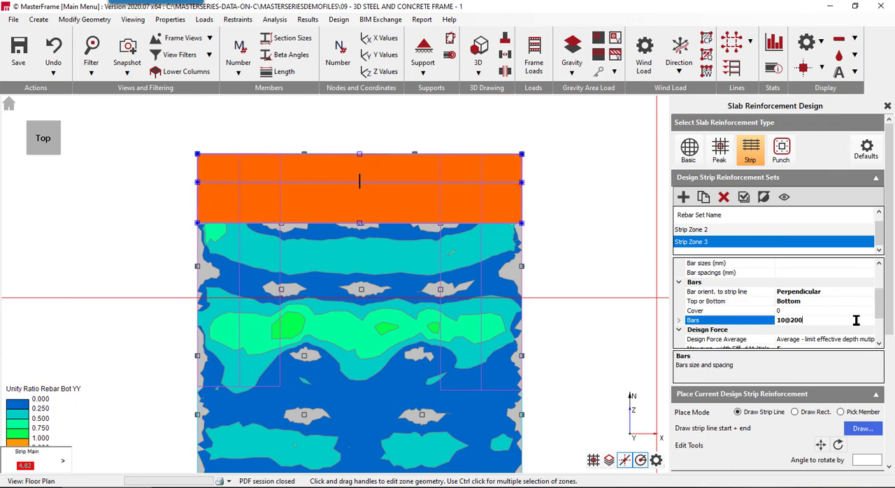
pyautogui.doubleClick(747, 322)
pyautogui.scroll(-3, 743, 321)
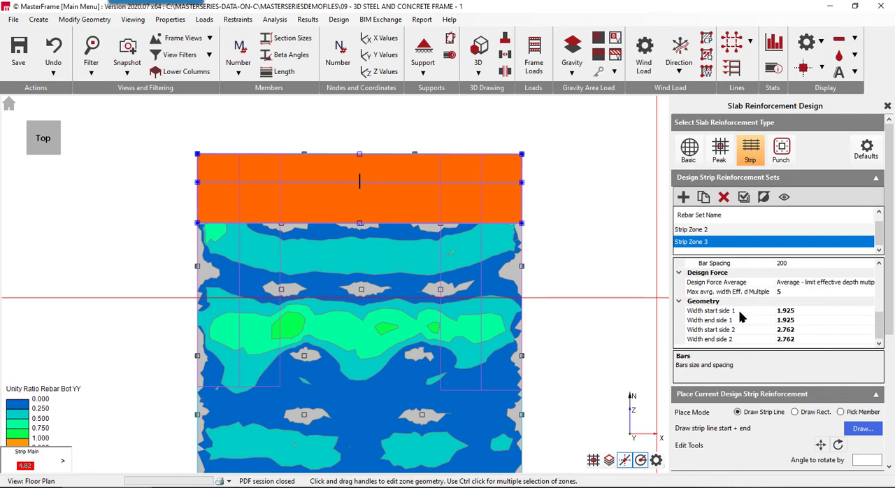
pyautogui.scroll(2, 739, 297)
pyautogui.click(742, 310)
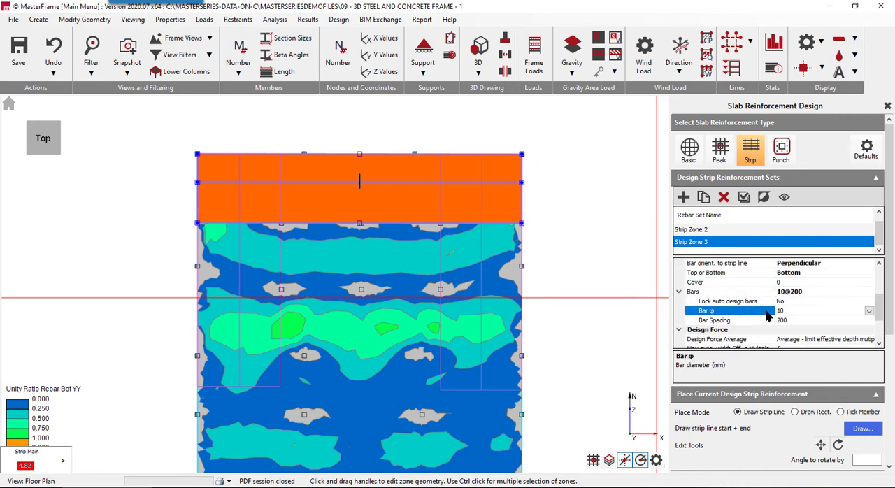
pyautogui.click(868, 313)
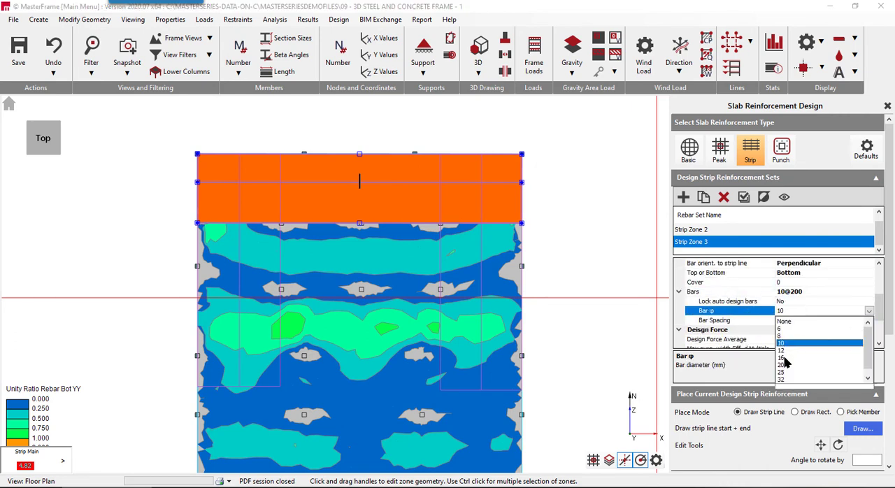
pyautogui.click(786, 358)
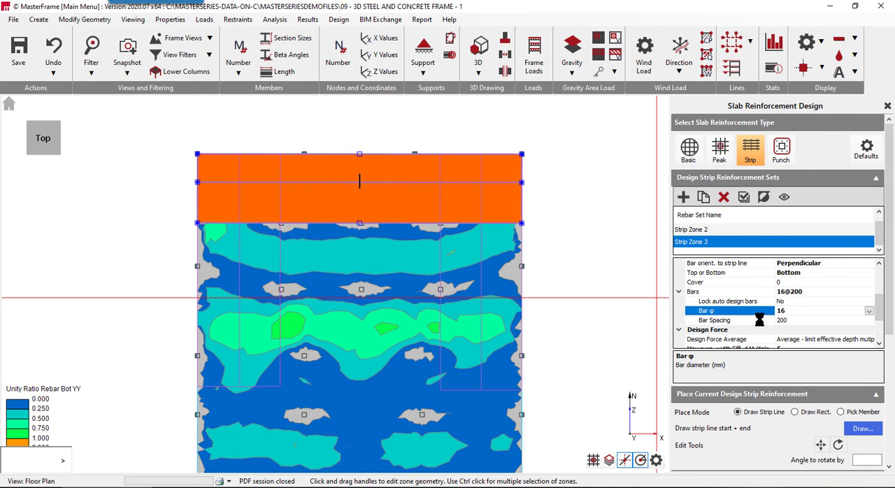
pyautogui.click(761, 321)
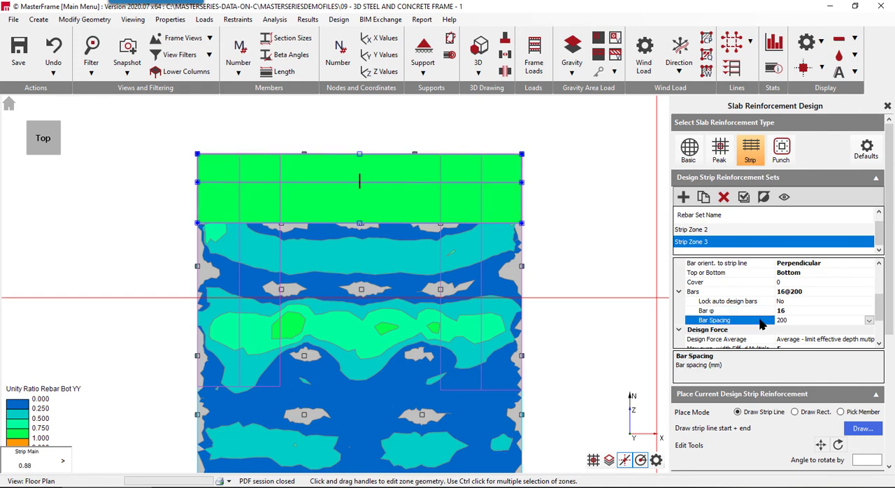
pyautogui.click(868, 320)
pyautogui.click(784, 360)
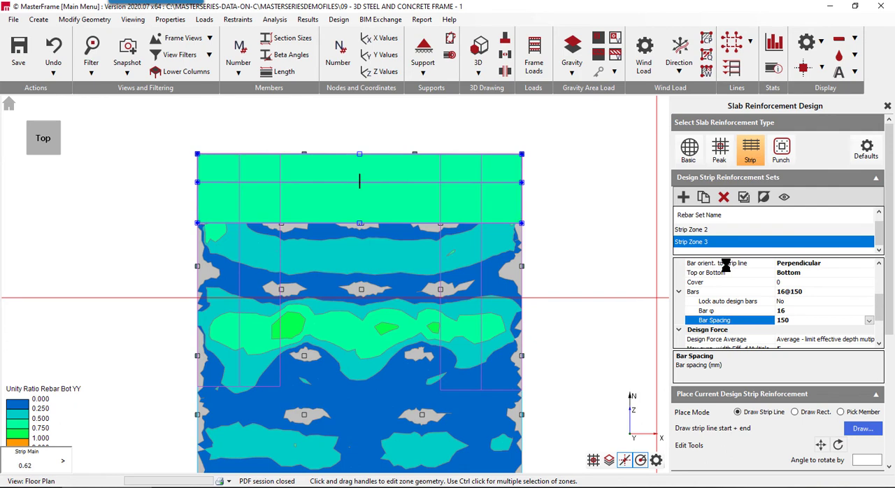
# - Plot the Mr Unity Hog xx ratio and examine the top reinforcement over the columns
pyautogui.scroll(-2, 739, 433)
pyautogui.scroll(-1, 739, 433)
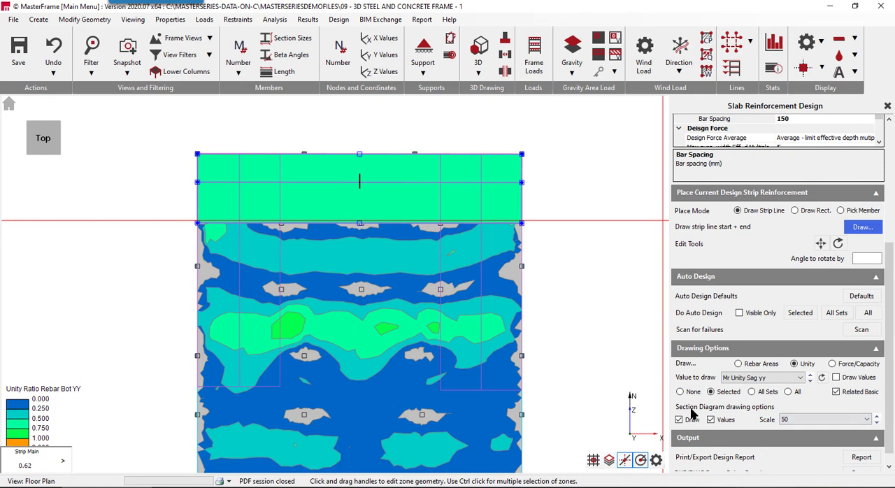
pyautogui.click(775, 378)
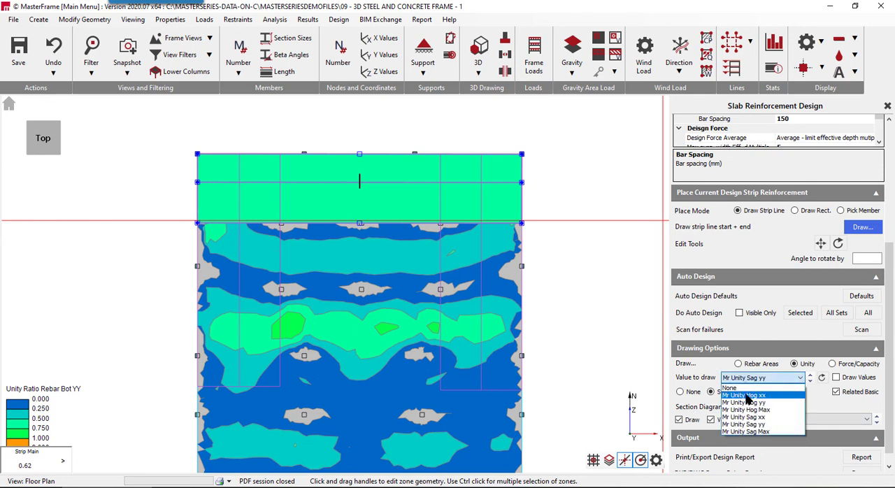
pyautogui.click(746, 396)
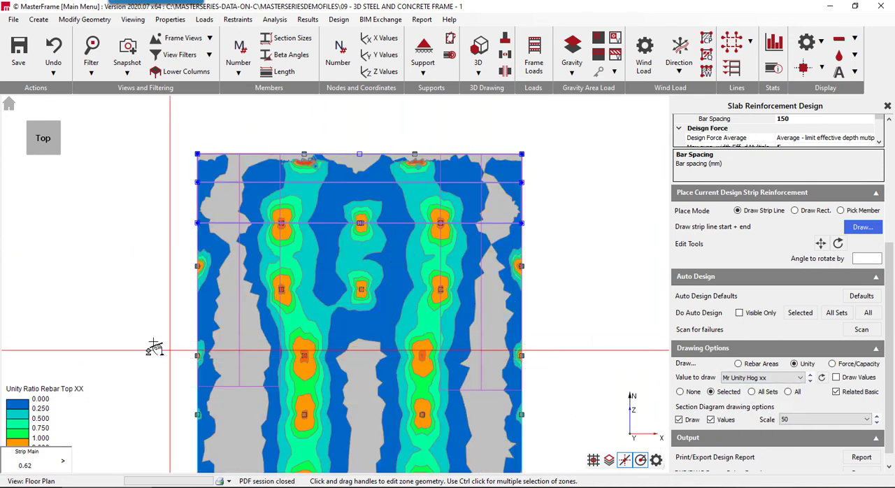
pyautogui.scroll(2, 790, 157)
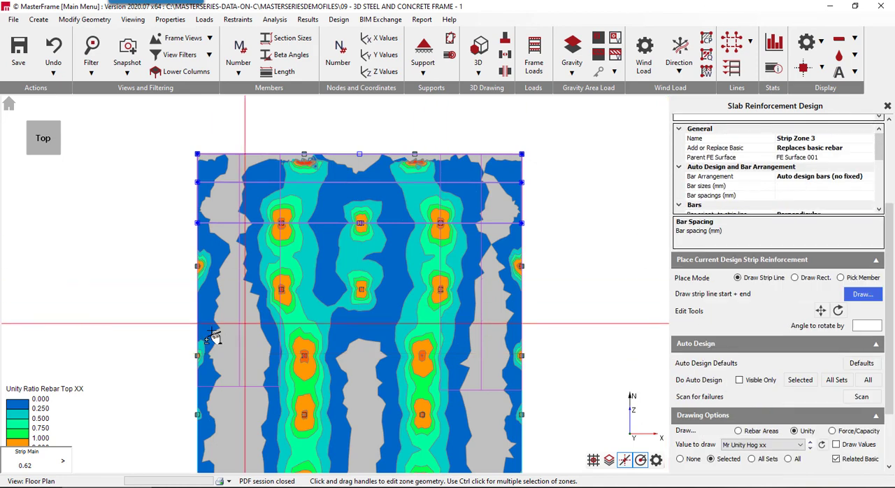
pyautogui.scroll(2, 265, 337)
pyautogui.scroll(-3, 263, 335)
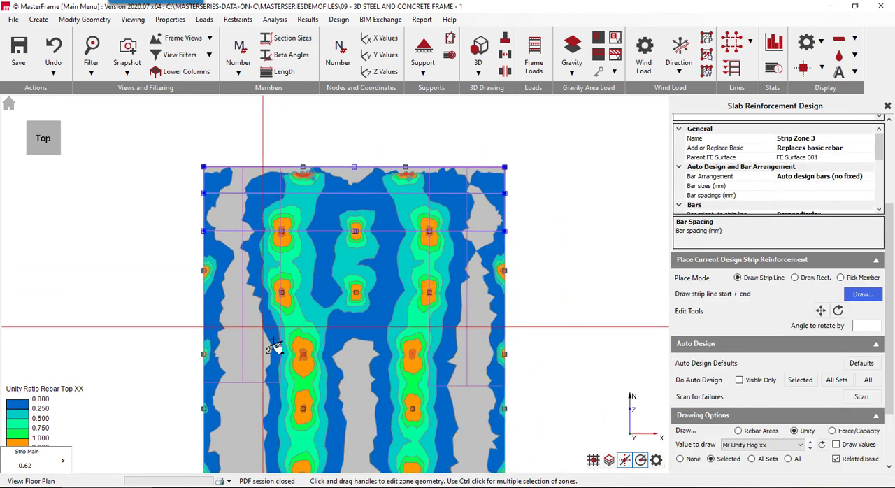
# - Switch to peak reinforcement and add a new column head zone at the northwestern interior column
pyautogui.moveTo(891, 213); pyautogui.dragTo(730, 125)
pyautogui.click(889, 129)
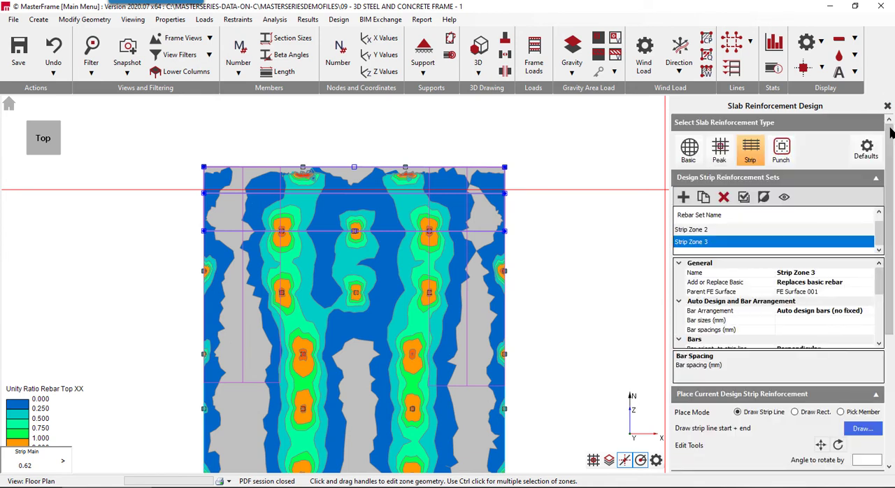
pyautogui.click(721, 144)
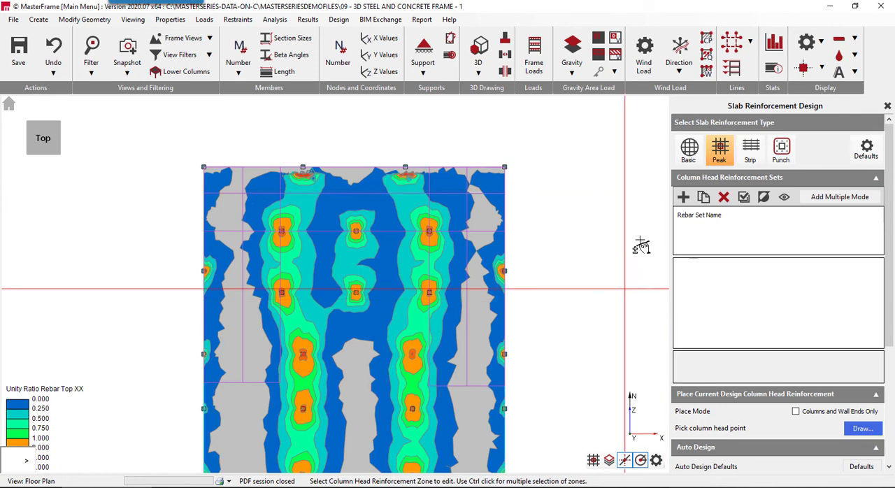
pyautogui.click(682, 197)
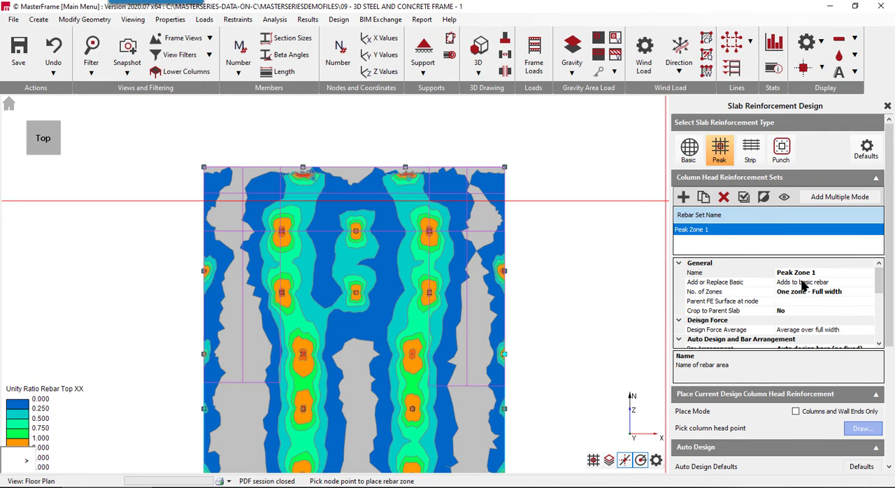
pyautogui.scroll(-2, 803, 287)
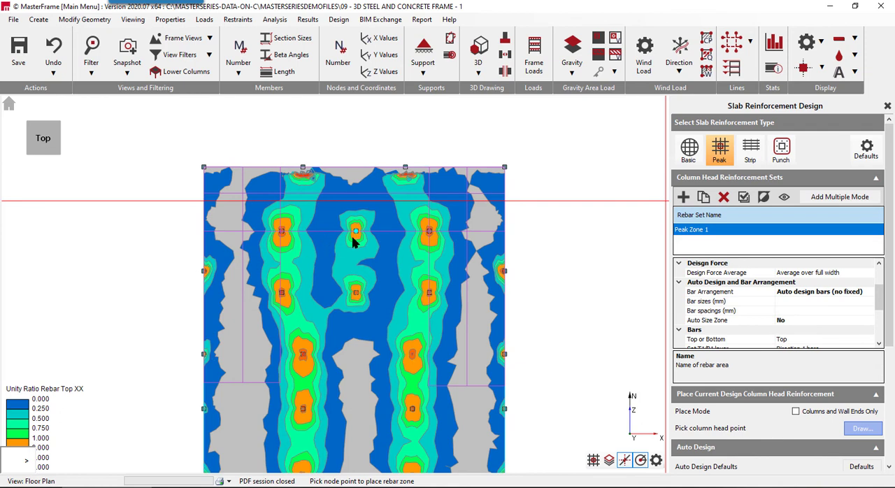
pyautogui.click(282, 234)
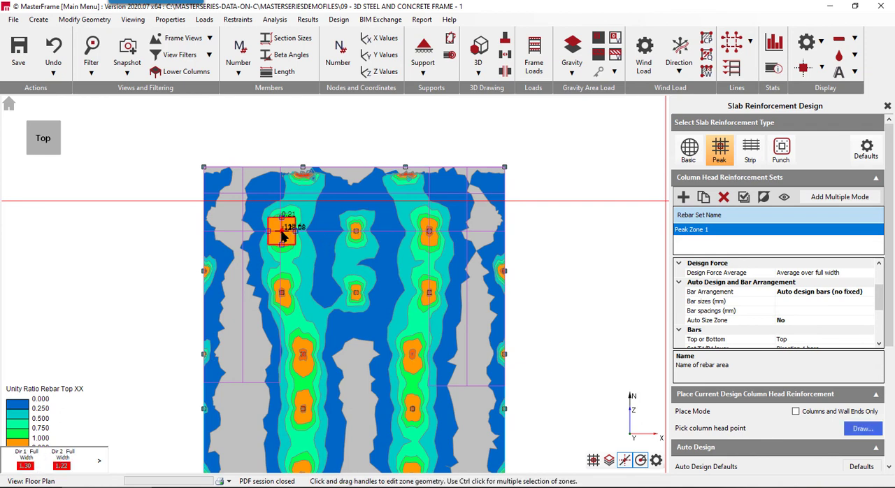
# - Set the direction 1 (x) bars of Peak Zone 1 to 12 mm diameter at 150 mm spacing
pyautogui.scroll(-3, 768, 309)
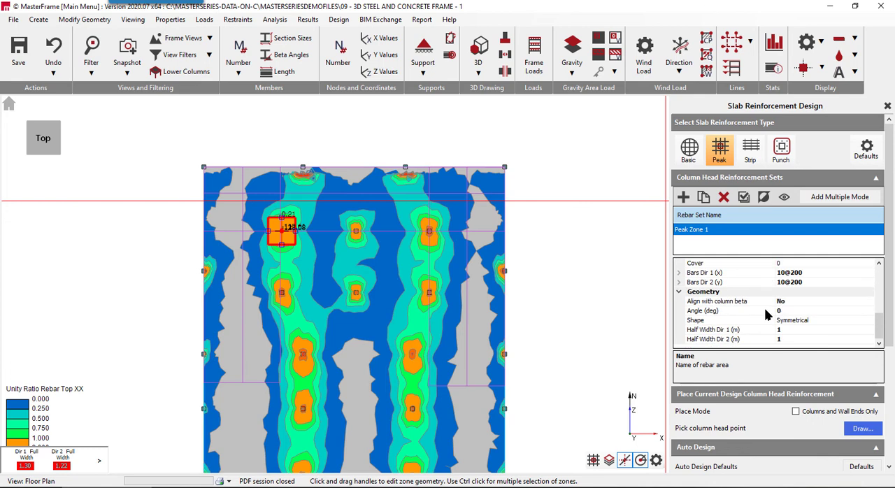
pyautogui.doubleClick(751, 274)
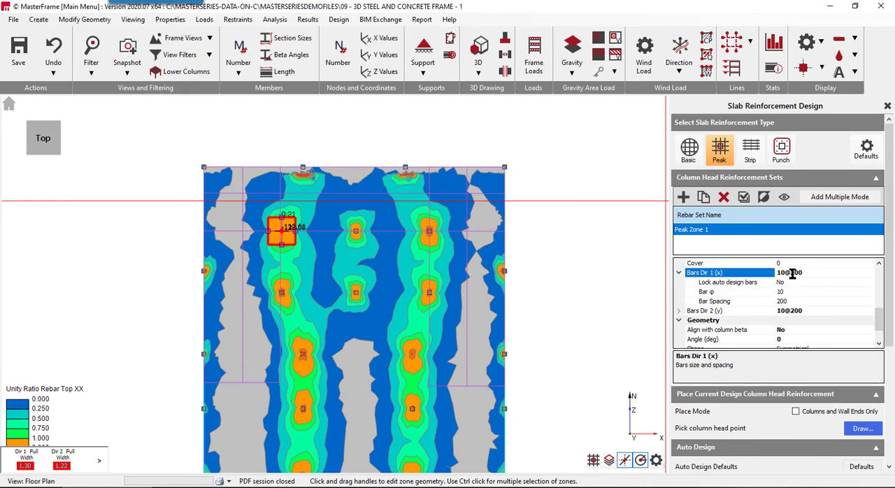
pyautogui.click(773, 292)
pyautogui.click(868, 292)
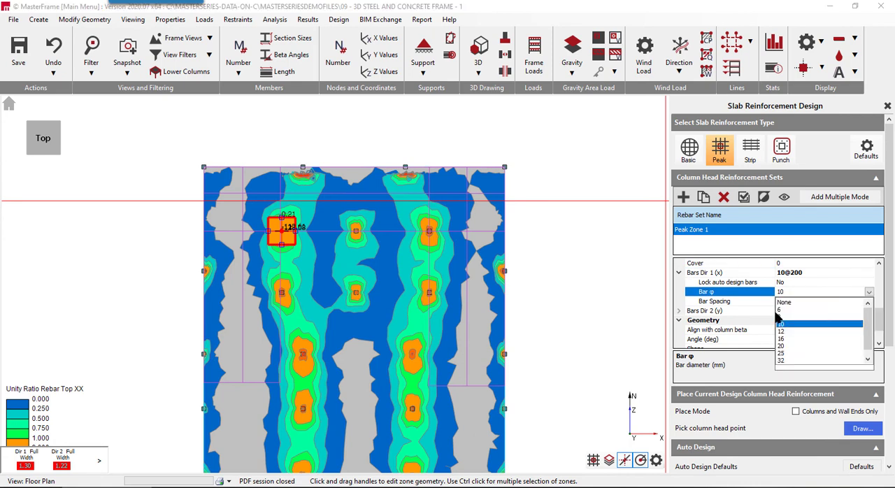
pyautogui.click(784, 331)
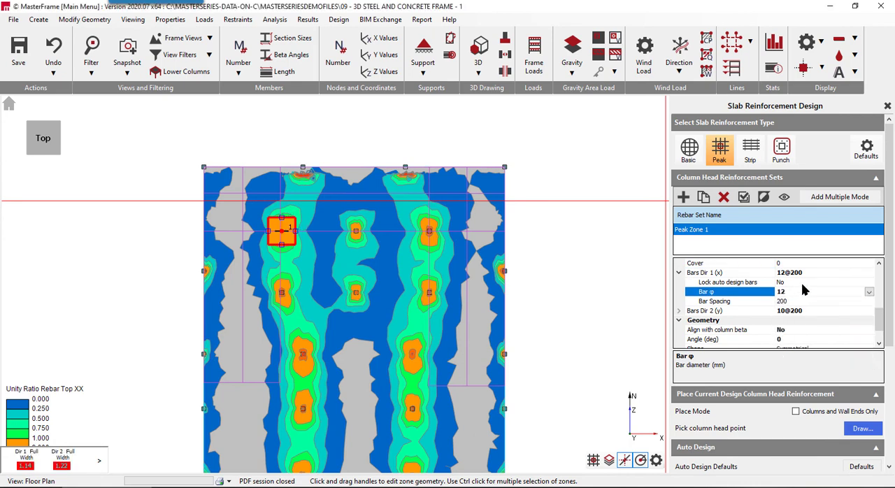
pyautogui.click(799, 302)
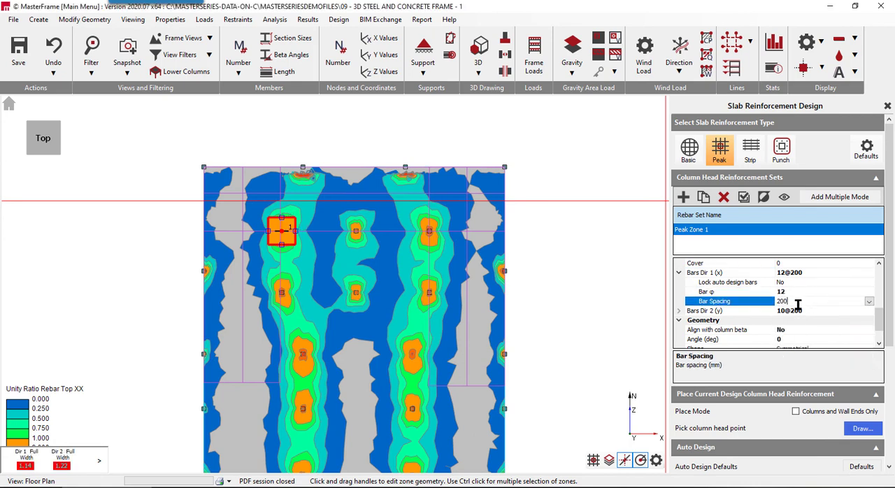
pyautogui.click(868, 301)
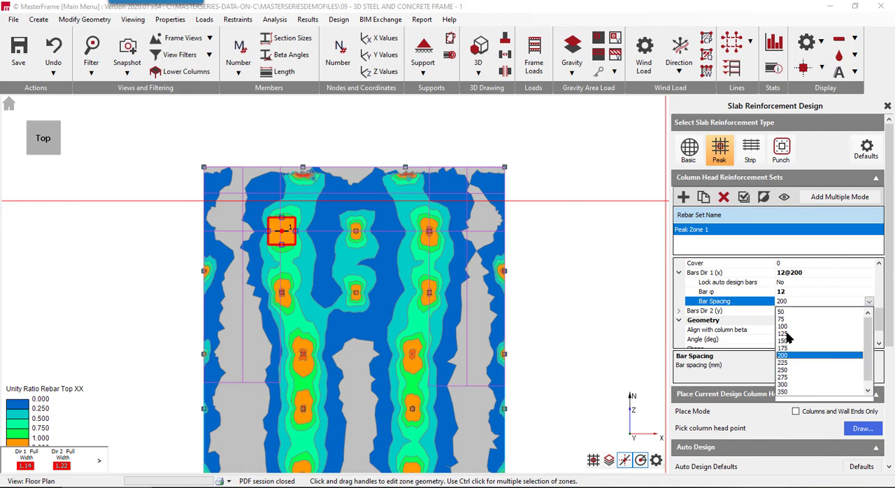
pyautogui.click(785, 341)
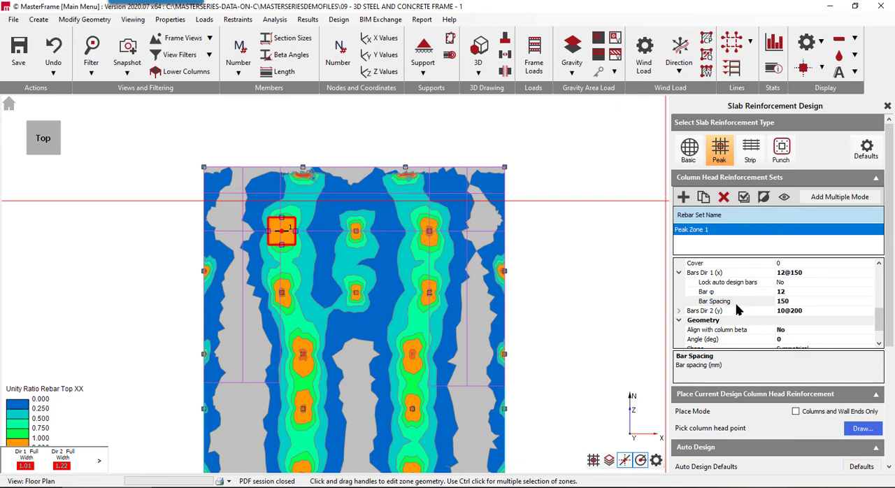
# - Set the direction 2 (y) bars of Peak Zone 1 to 12 mm diameter at 150 mm spacing
pyautogui.scroll(-1, 752, 310)
pyautogui.scroll(2, 752, 309)
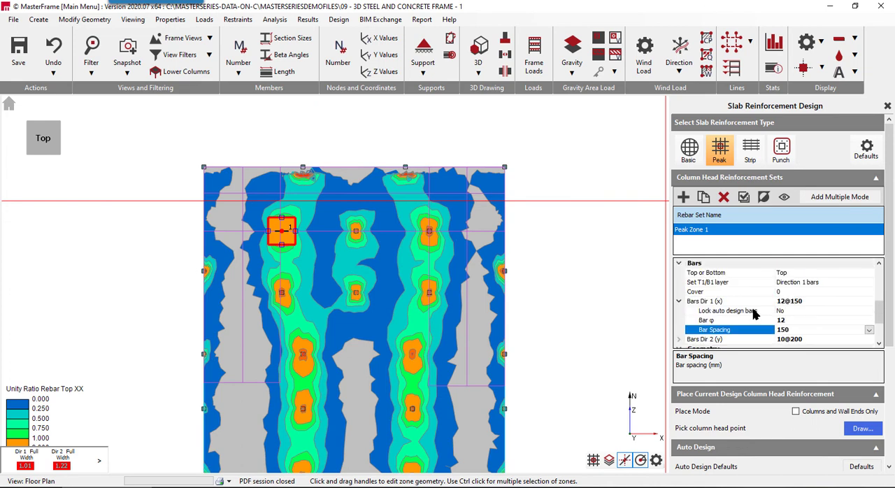
pyautogui.scroll(-2, 688, 301)
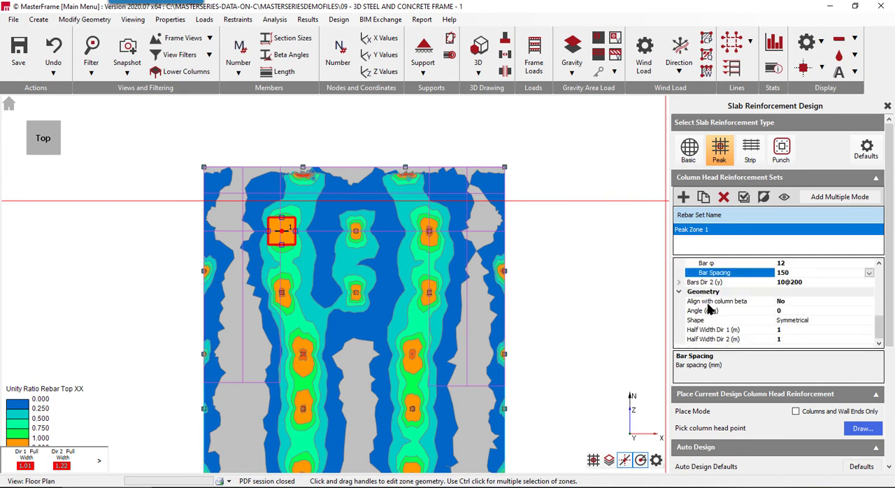
pyautogui.doubleClick(716, 282)
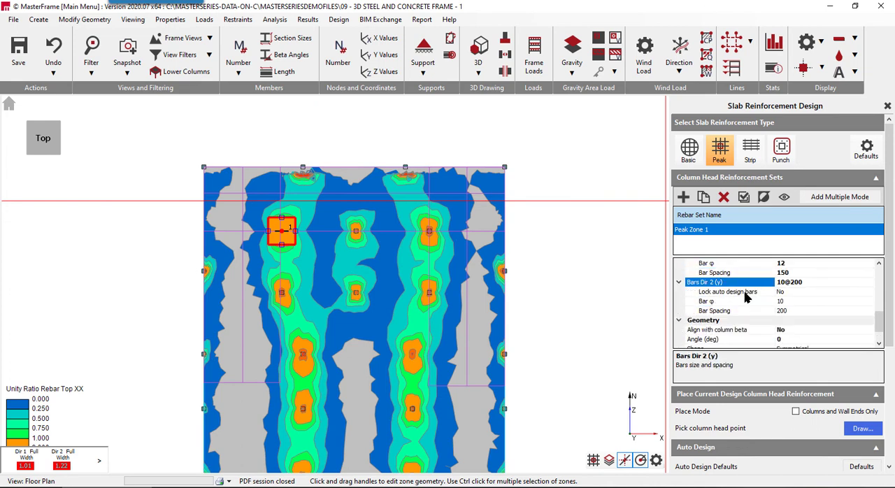
pyautogui.click(744, 301)
pyautogui.click(868, 301)
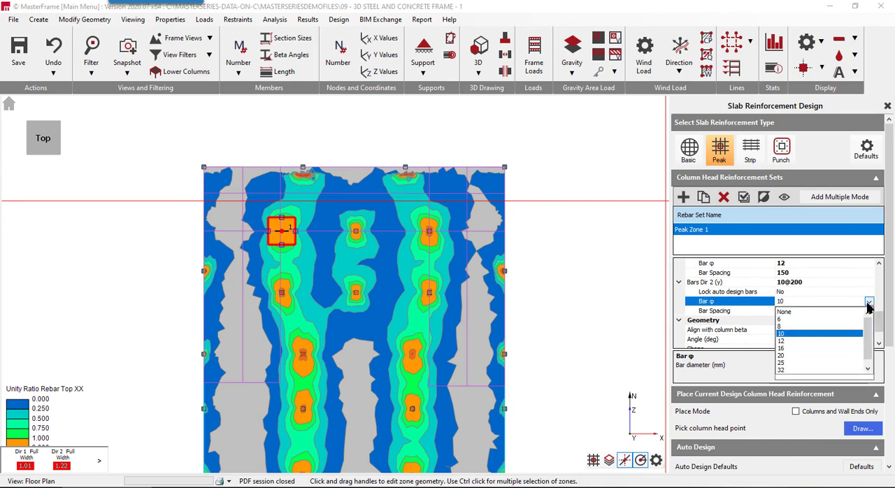
pyautogui.click(781, 341)
pyautogui.click(730, 312)
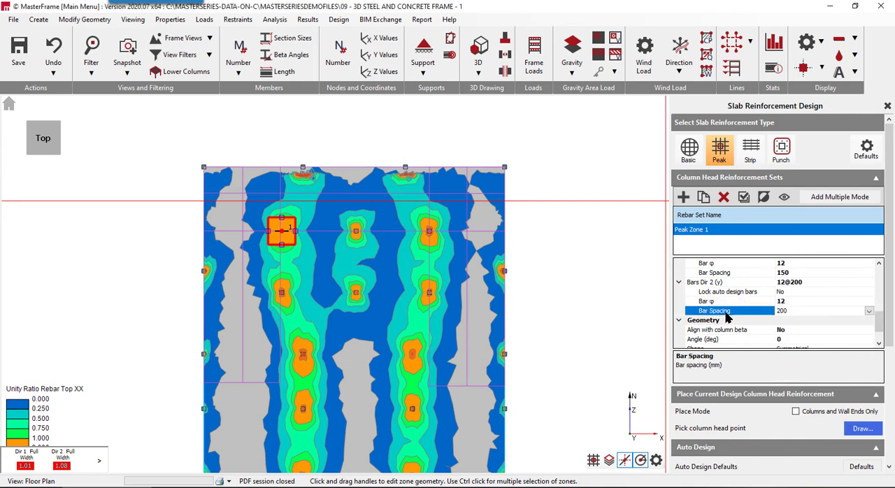
pyautogui.click(868, 311)
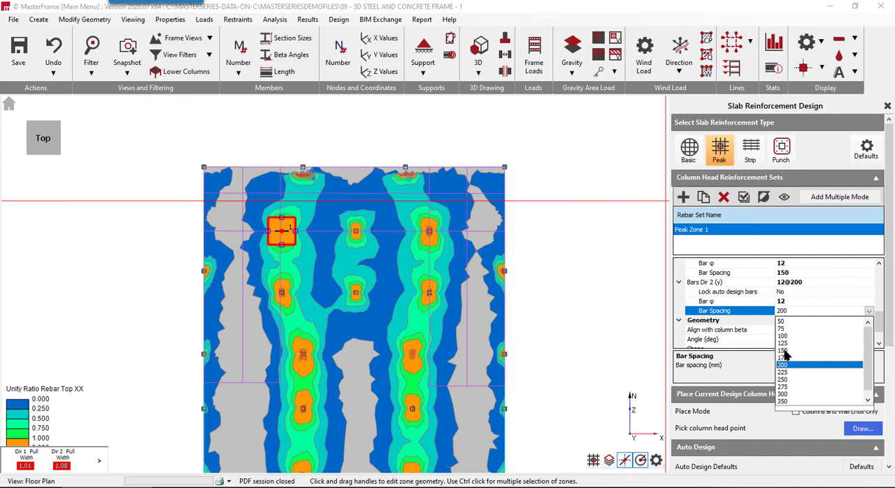
pyautogui.click(782, 350)
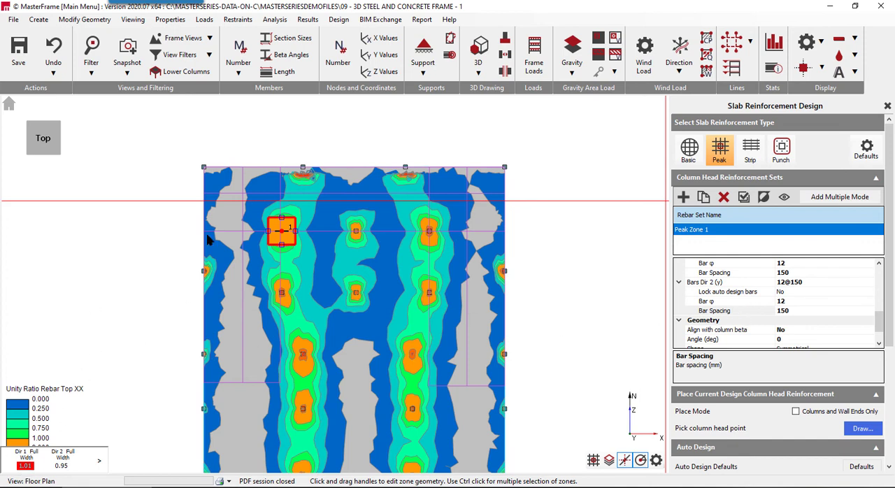
pyautogui.moveTo(296, 231); pyautogui.dragTo(295, 235)
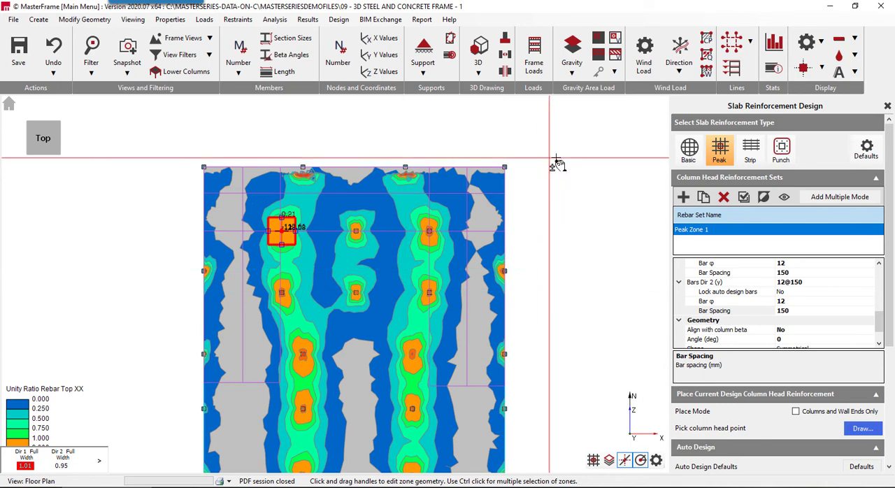
# - Copy Peak Zone 1 and place column head zones on all columns of the slab at once using Add Multiple Mode
pyautogui.scroll(-1, 534, 242)
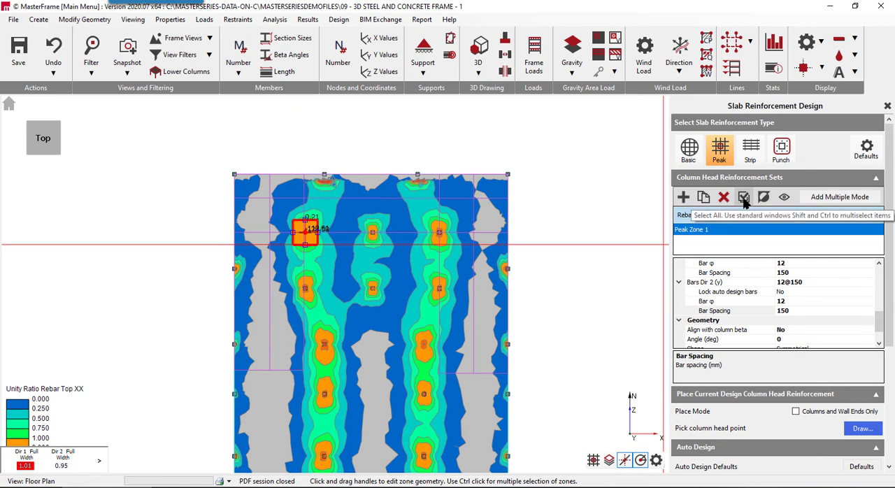
pyautogui.click(704, 198)
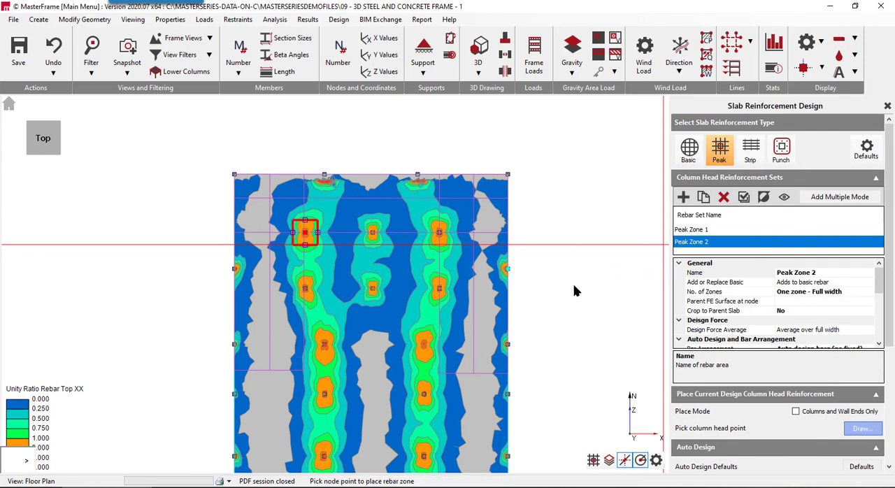
pyautogui.click(838, 196)
pyautogui.scroll(-2, 489, 223)
pyautogui.moveTo(344, 381); pyautogui.dragTo(546, 184)
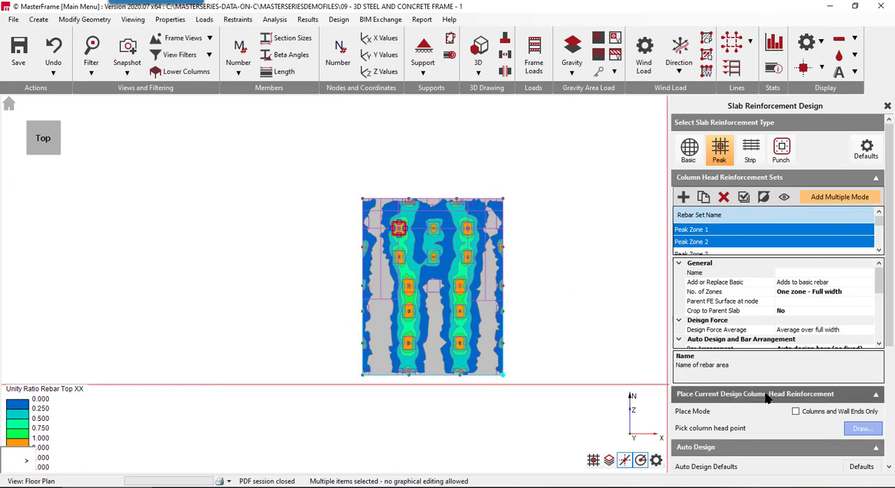
# - Plot the unity ratio for all column head sets, examine the zones across the slab and leave Add Multiple Mode
pyautogui.scroll(-3, 822, 412)
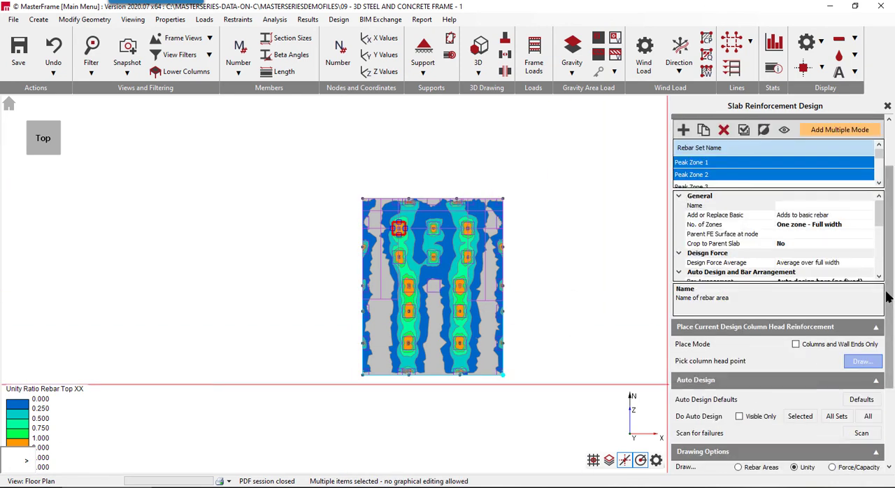
pyautogui.scroll(-3, 723, 439)
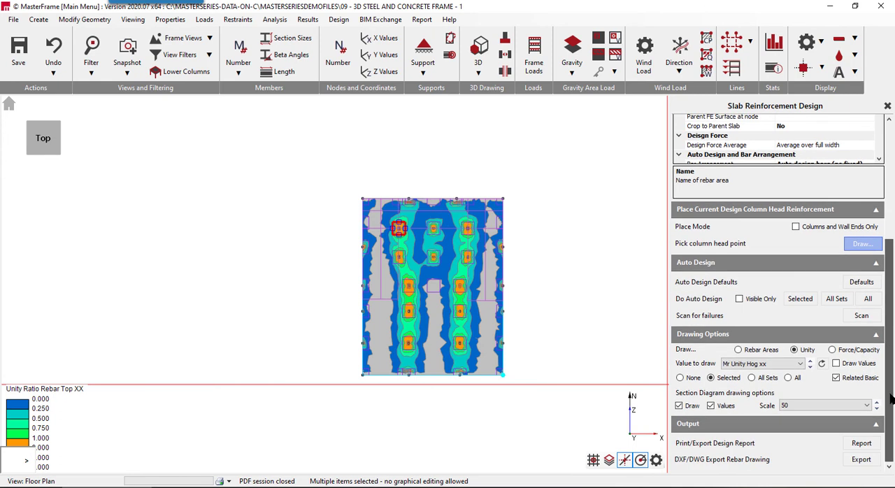
pyautogui.click(762, 381)
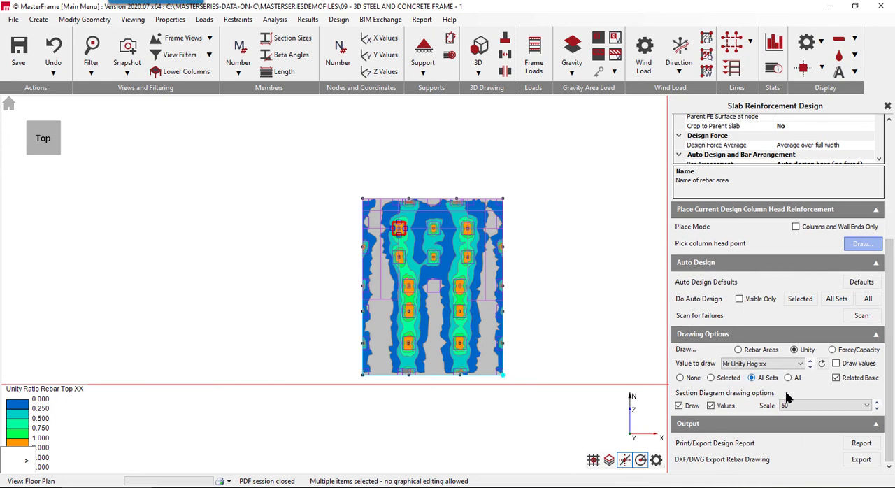
pyautogui.scroll(4, 460, 313)
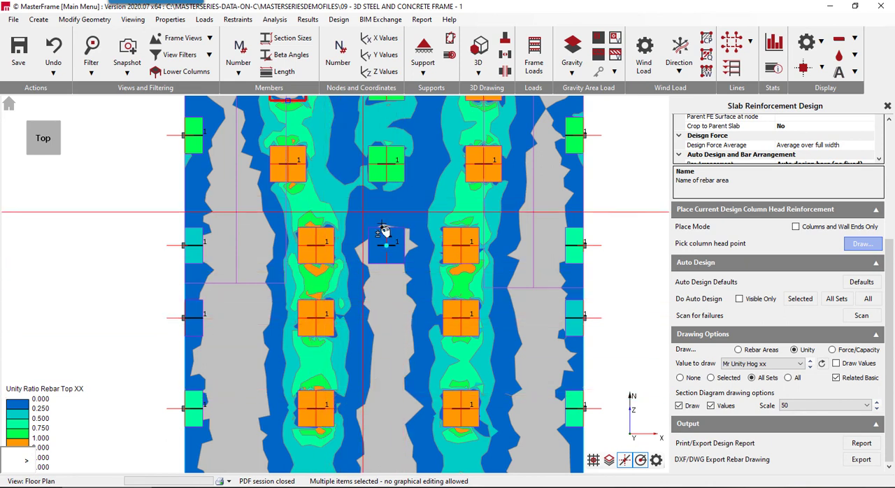
pyautogui.scroll(-3, 330, 371)
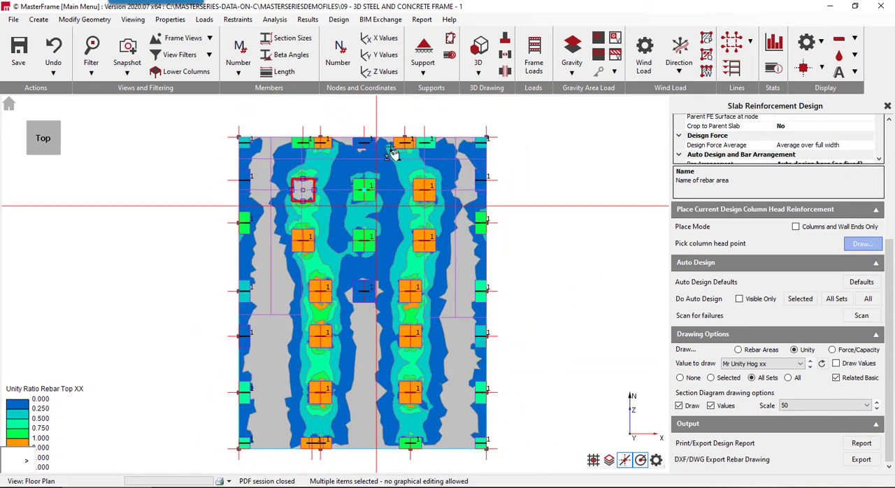
pyautogui.scroll(1, 398, 143)
pyautogui.scroll(1, 396, 259)
pyautogui.scroll(1, 385, 255)
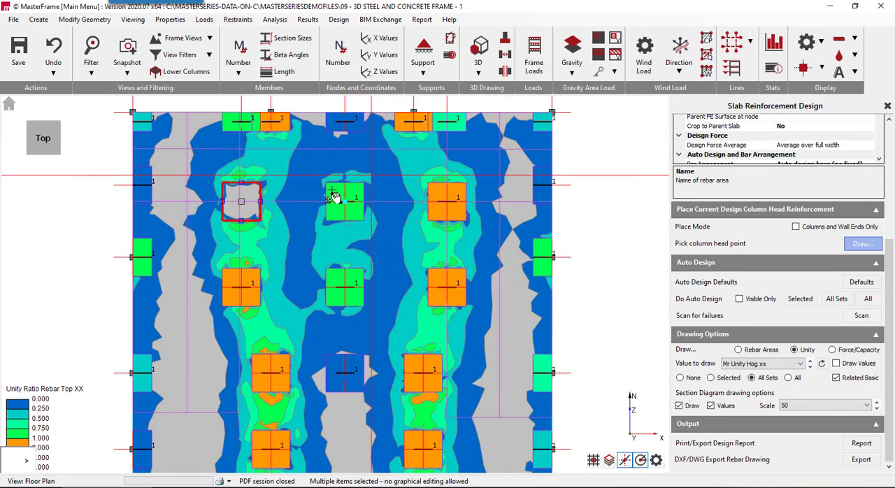
pyautogui.press('Escape')
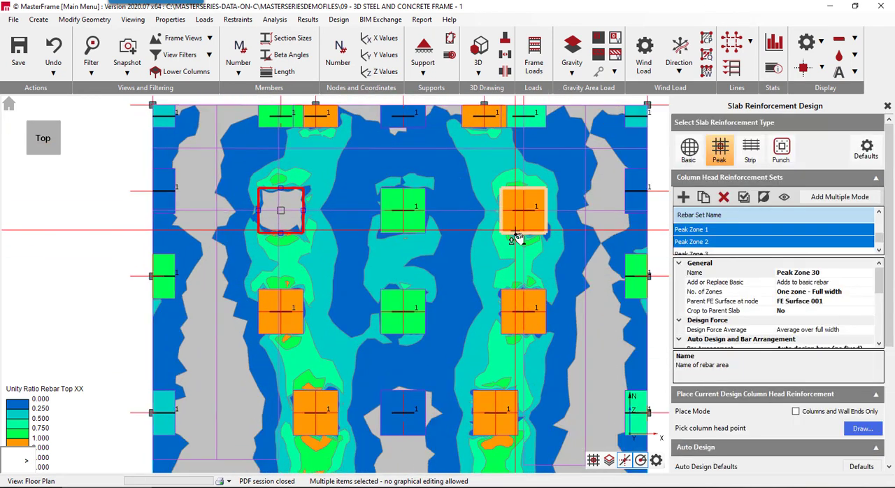
# - Select the overstressed column head zone Peak Zone 30 and inspect its direction 1 (x) bar properties
pyautogui.click(516, 231)
pyautogui.scroll(-3, 726, 314)
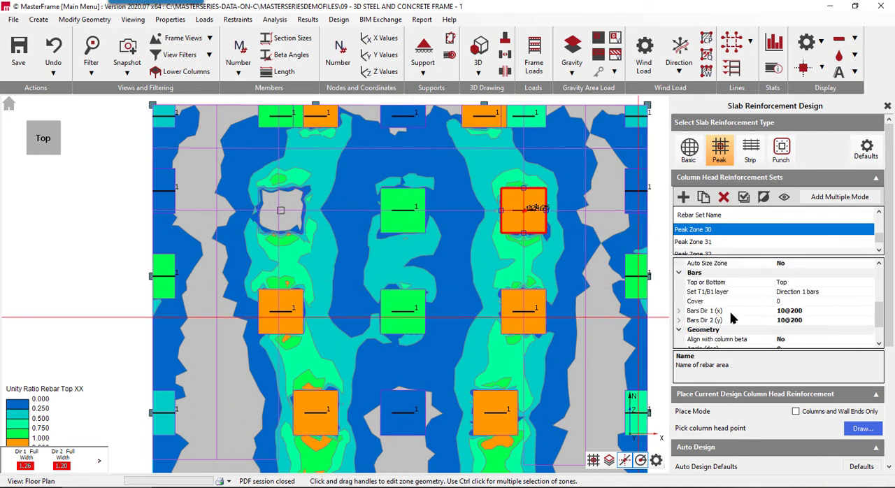
pyautogui.scroll(-1, 728, 311)
pyautogui.scroll(3, 728, 310)
pyautogui.scroll(-2, 728, 309)
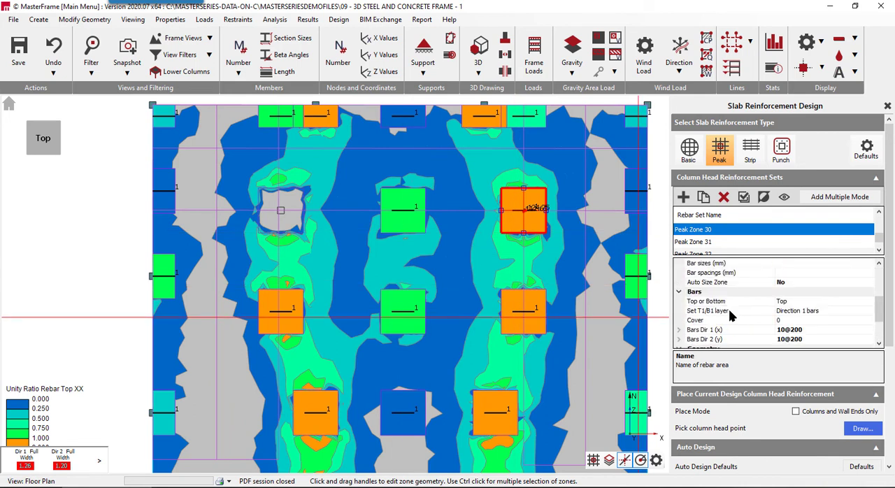
pyautogui.scroll(-2, 744, 324)
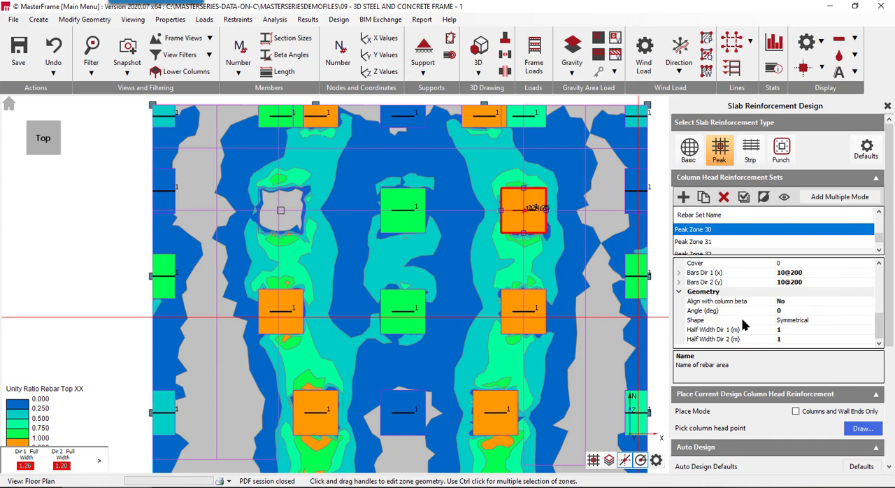
pyautogui.doubleClick(742, 273)
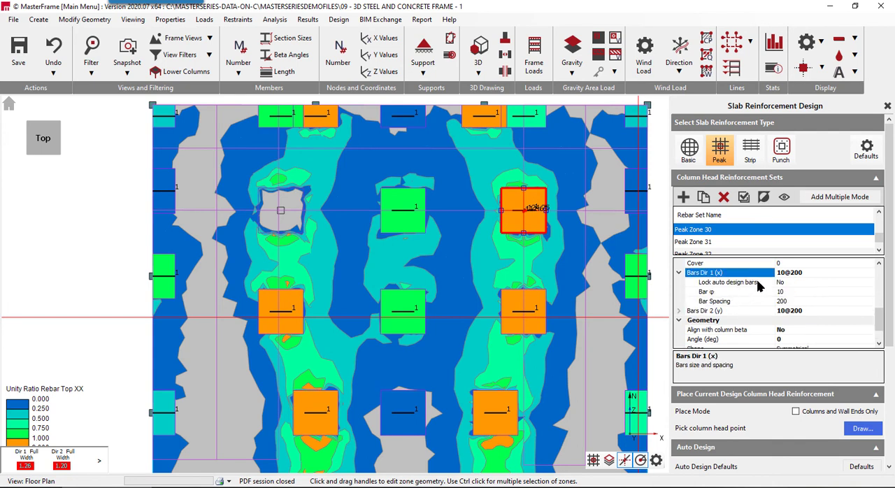
pyautogui.click(746, 292)
pyautogui.scroll(2, 615, 264)
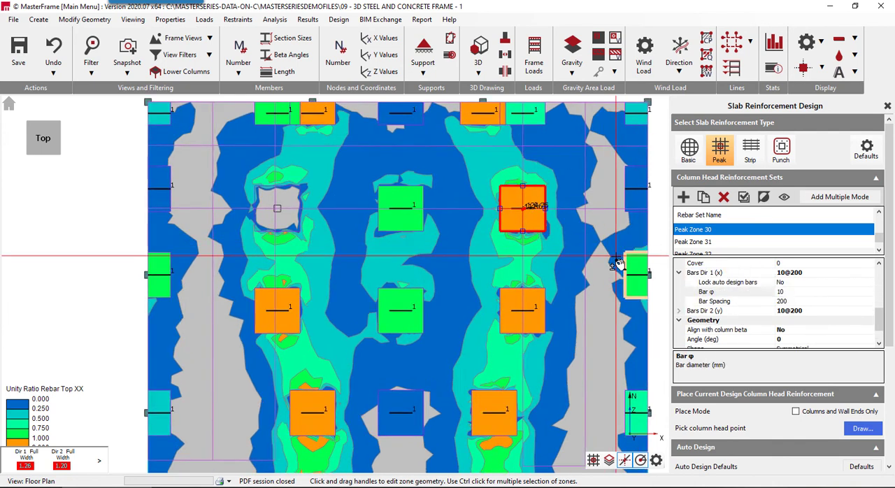
# - Select all column head zones of the slab and set their direction 1 (x) bars to 16 mm diameter at 150 mm spacing
pyautogui.scroll(-3, 615, 264)
pyautogui.scroll(-2, 332, 126)
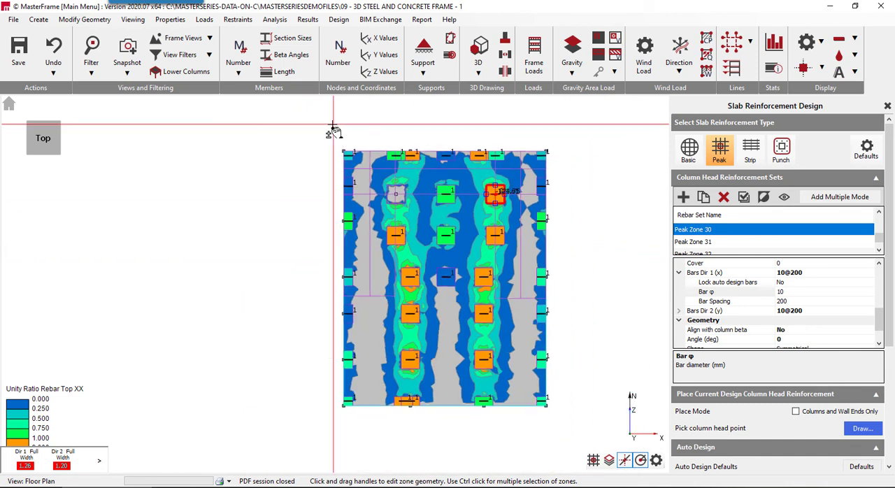
pyautogui.moveTo(314, 421); pyautogui.dragTo(582, 129)
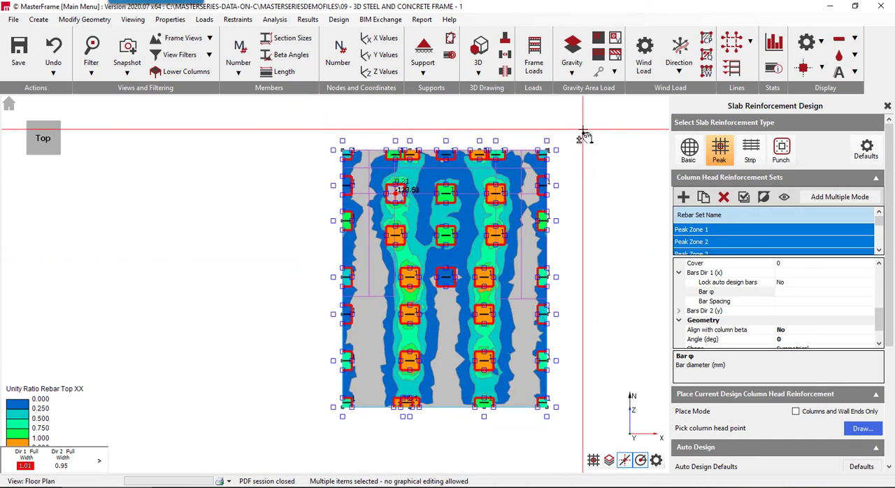
pyautogui.click(704, 294)
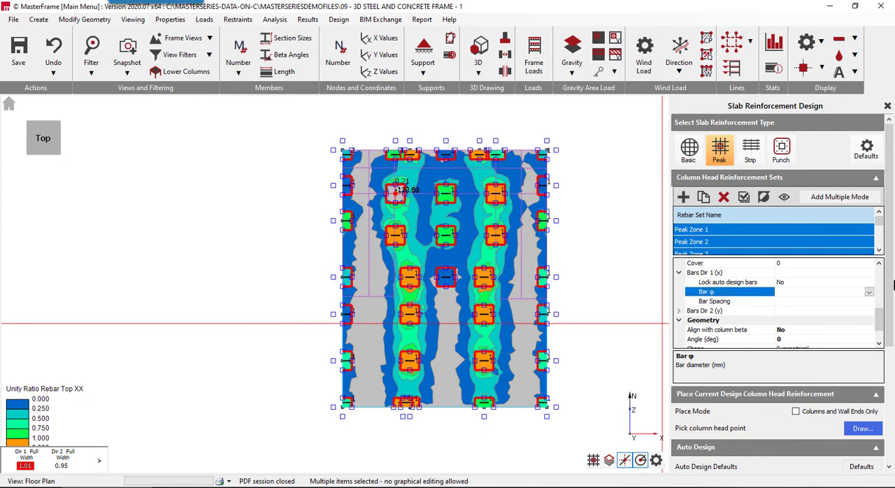
pyautogui.click(869, 291)
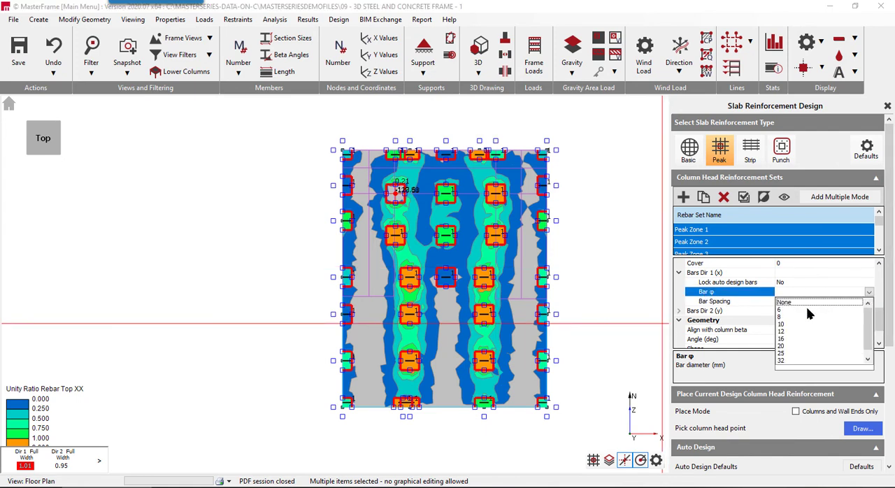
pyautogui.click(787, 339)
pyautogui.click(711, 302)
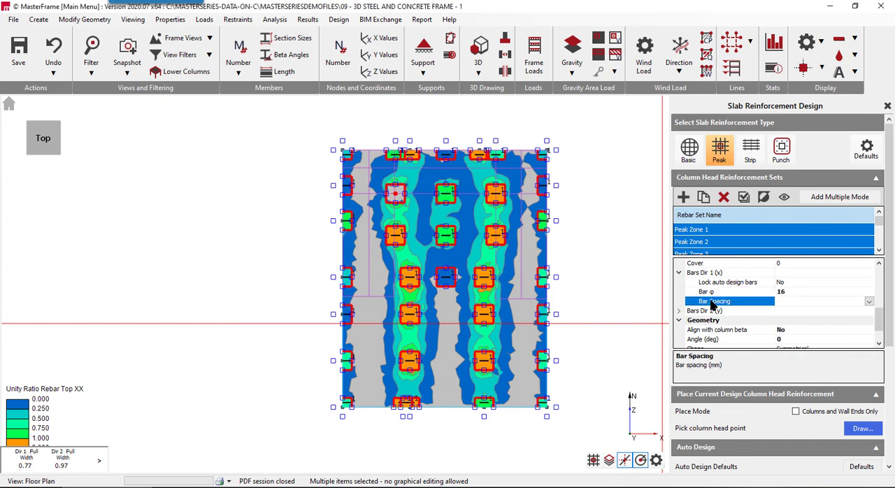
pyautogui.click(868, 301)
pyautogui.click(784, 341)
# - Set the direction 2 (y) bars of all column head zones to 16 mm diameter at 150 mm spacing
pyautogui.scroll(-1, 737, 302)
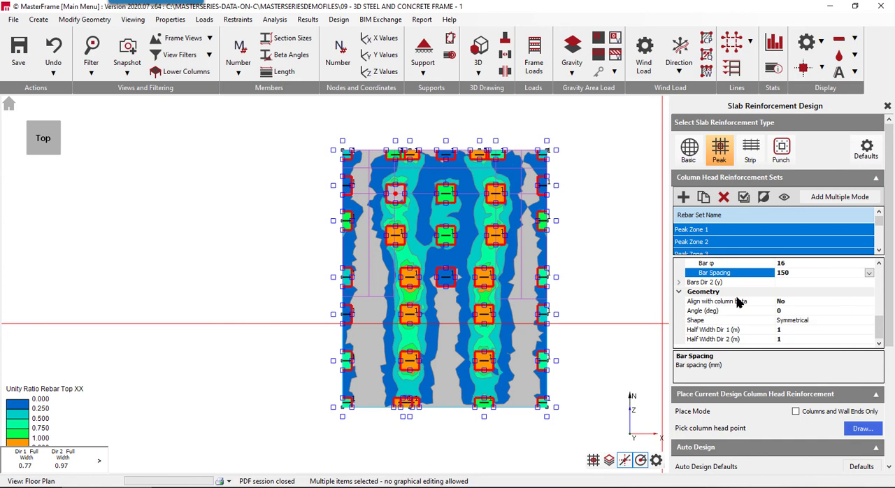
pyautogui.doubleClick(696, 283)
pyautogui.click(732, 301)
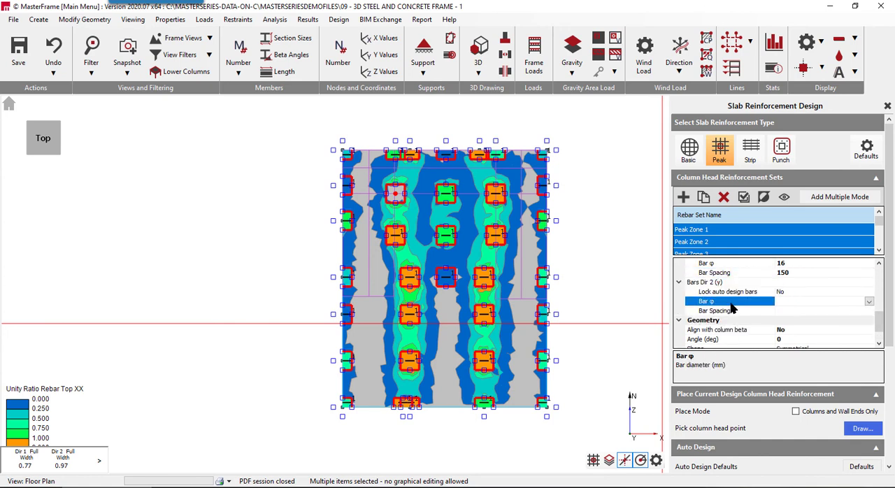
pyautogui.click(856, 301)
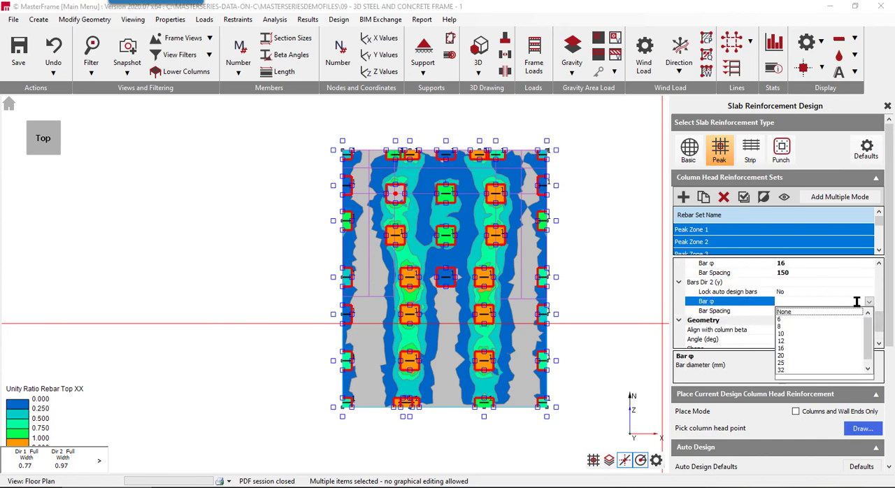
pyautogui.click(783, 348)
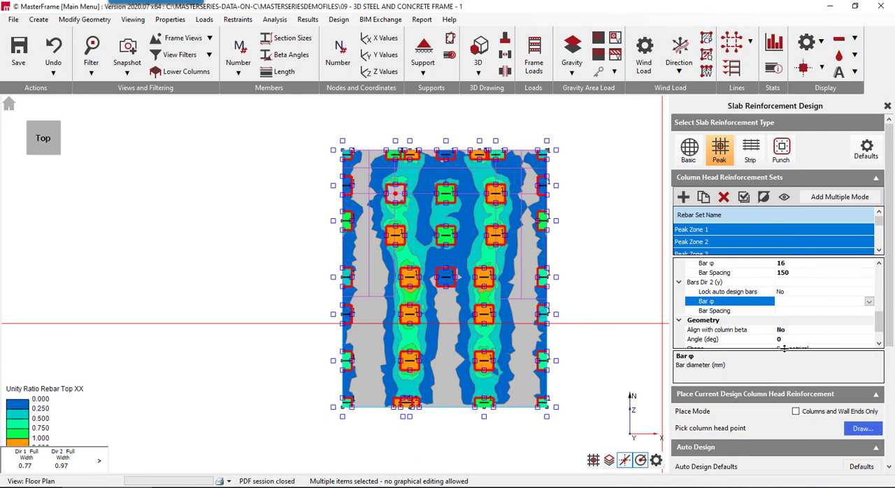
pyautogui.click(717, 312)
pyautogui.click(868, 311)
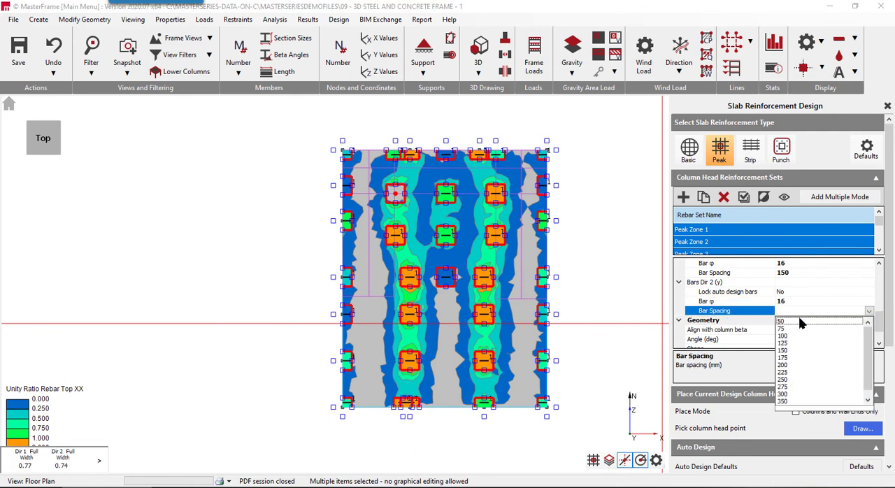
pyautogui.click(784, 351)
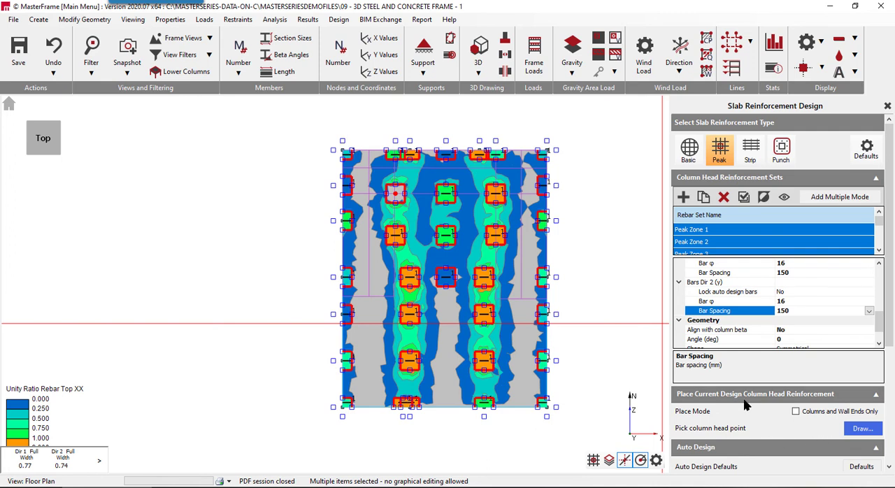
# - Refresh the top XX unity ratio plot for all sets and examine the column head zones in plan and 3D
pyautogui.scroll(-3, 734, 406)
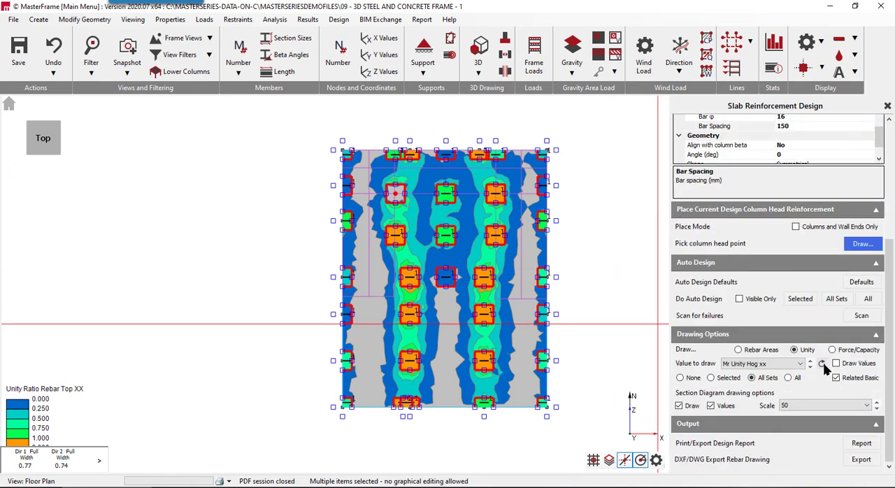
pyautogui.click(821, 365)
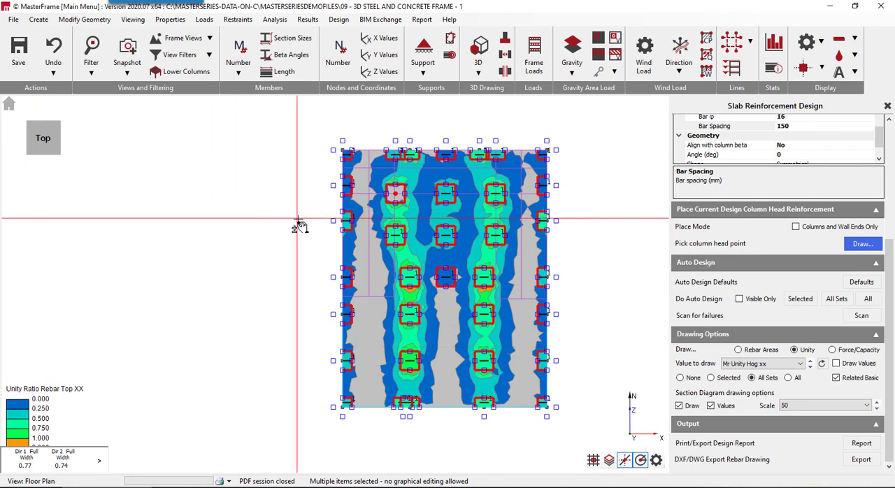
pyautogui.scroll(4, 297, 225)
pyautogui.scroll(-2, 309, 227)
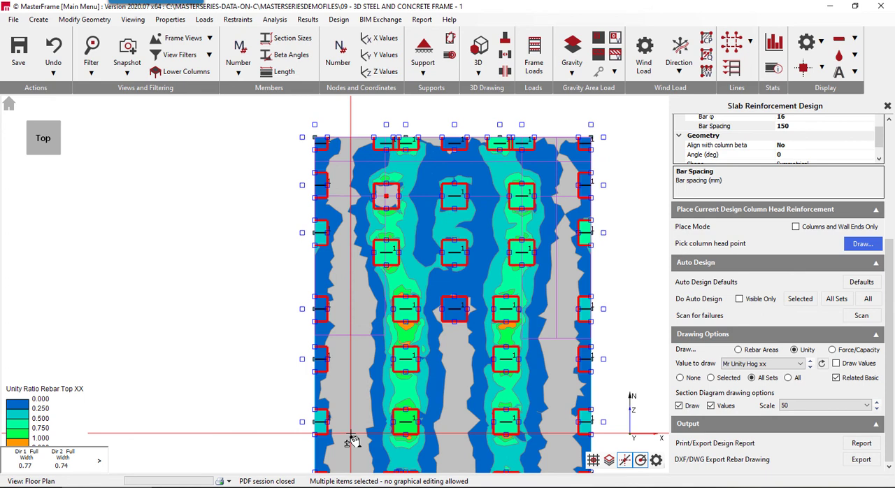
pyautogui.moveTo(263, 317); pyautogui.dragTo(193, 281, button='middle')
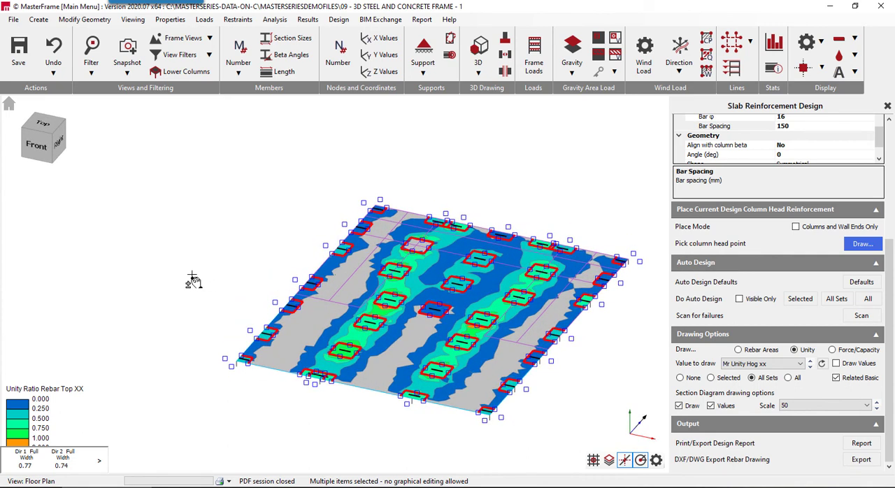
pyautogui.scroll(2, 438, 312)
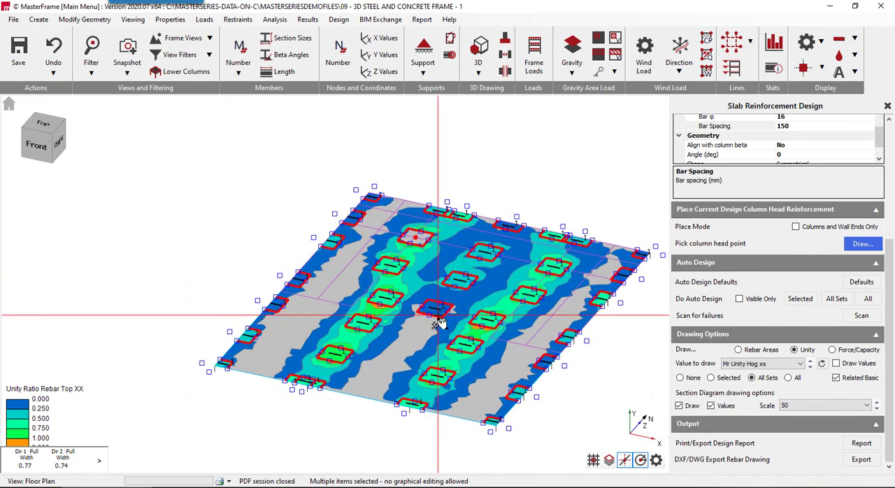
# - Delete the second interior column head zone from north on the middle column line and the second zones from north on the east and west edges
pyautogui.click(465, 286)
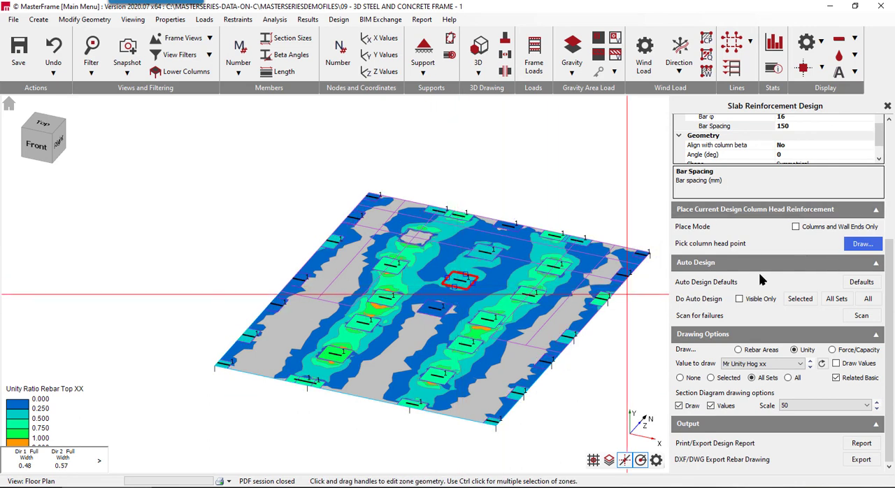
pyautogui.scroll(3, 762, 279)
pyautogui.click(723, 146)
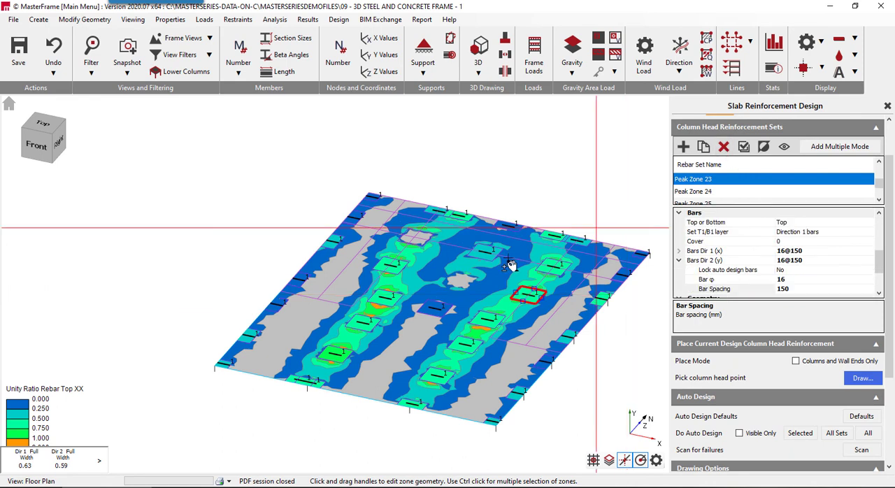
pyautogui.click(625, 281)
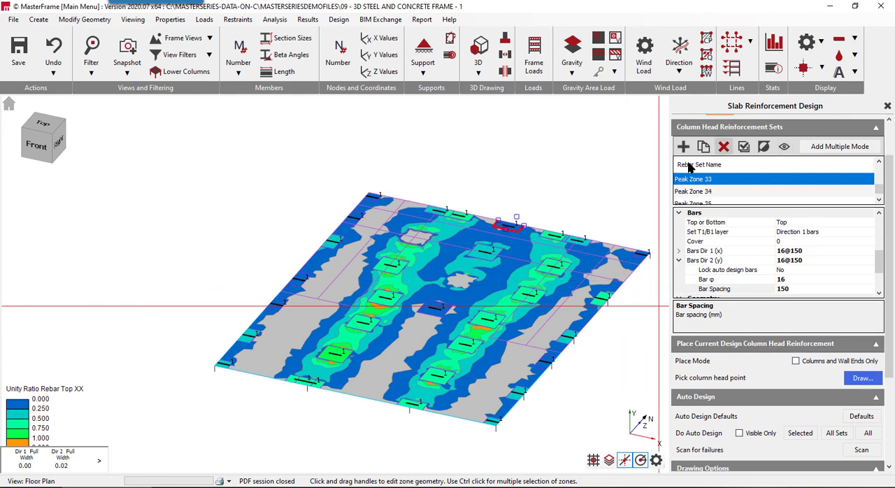
pyautogui.click(353, 218)
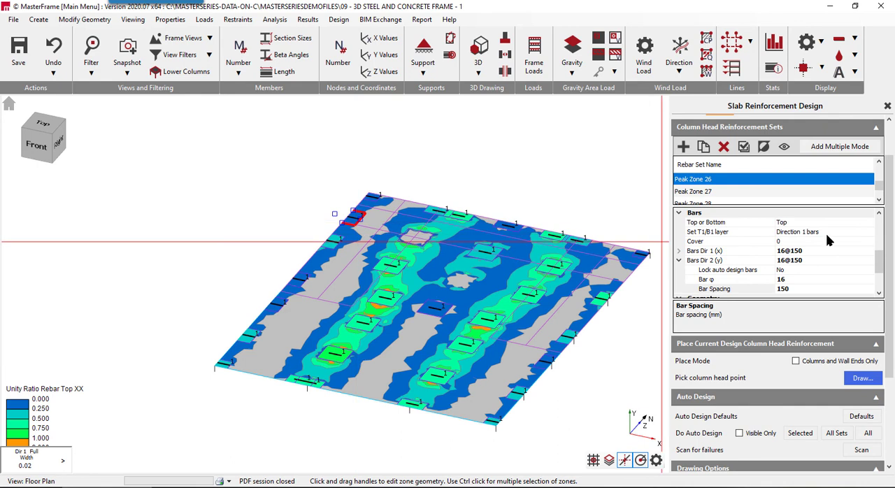
pyautogui.click(725, 149)
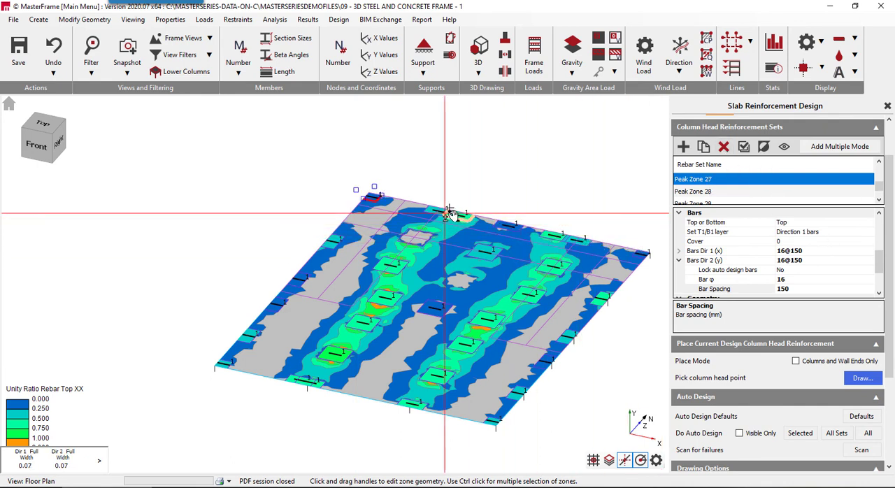
# - Delete the outer zone of each overlapping pair of column head zones along the slab's north edge
pyautogui.moveTo(583, 286); pyautogui.dragTo(304, 277, button='middle')
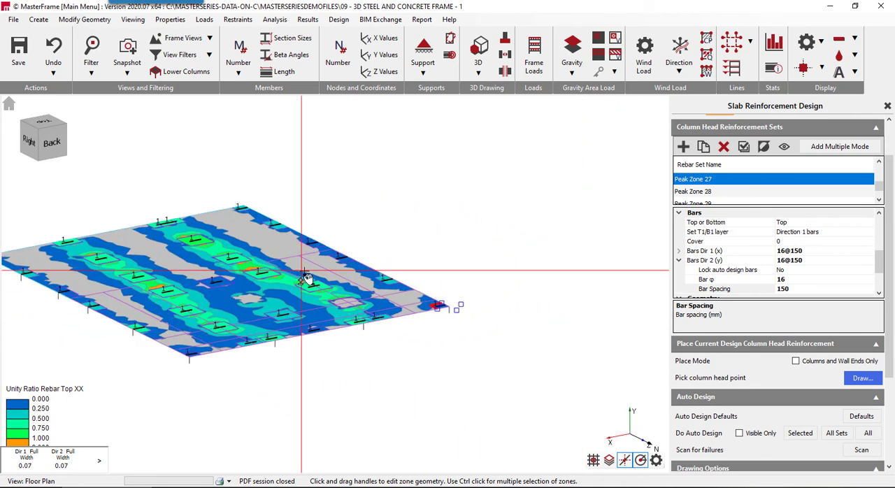
pyautogui.click(250, 344)
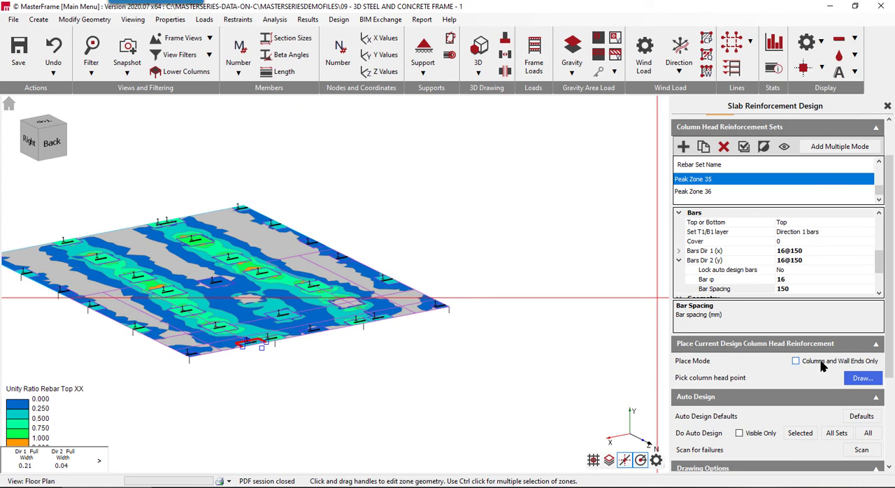
pyautogui.click(725, 146)
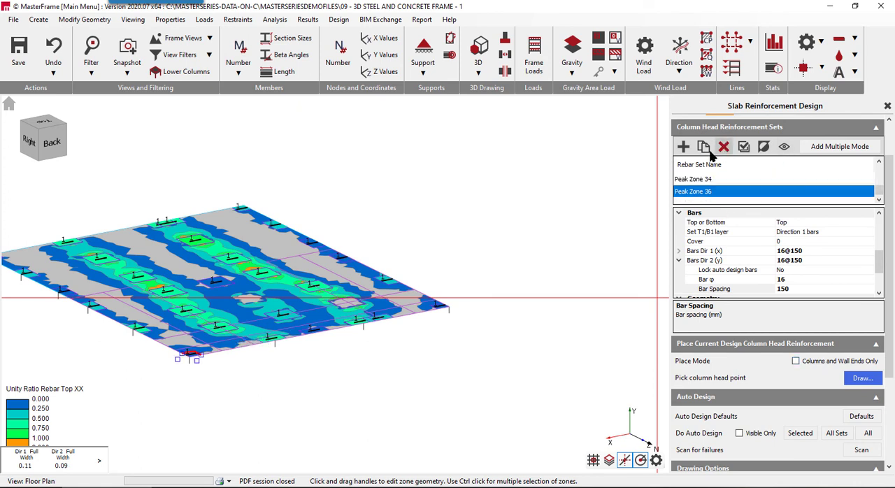
pyautogui.click(381, 325)
pyautogui.click(724, 146)
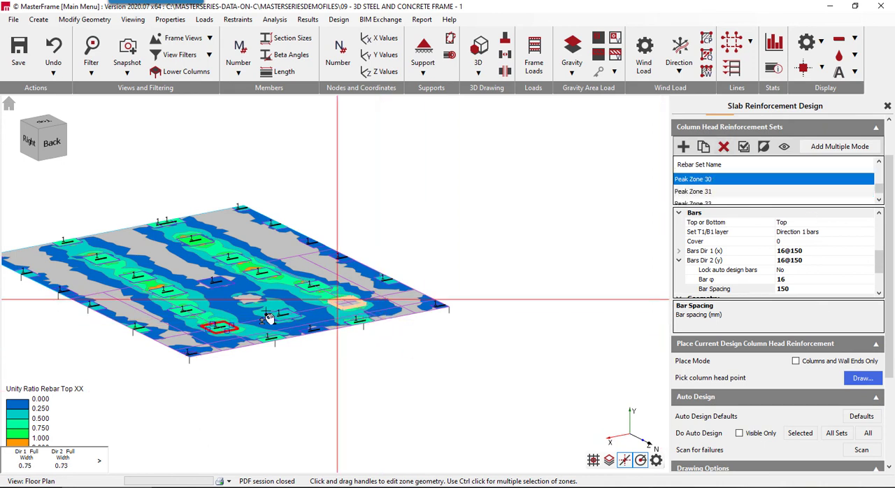
# - Return to the top view and refresh the unity ratio plot to examine the slab without the deleted zones
pyautogui.moveTo(445, 330); pyautogui.dragTo(446, 334, button='middle')
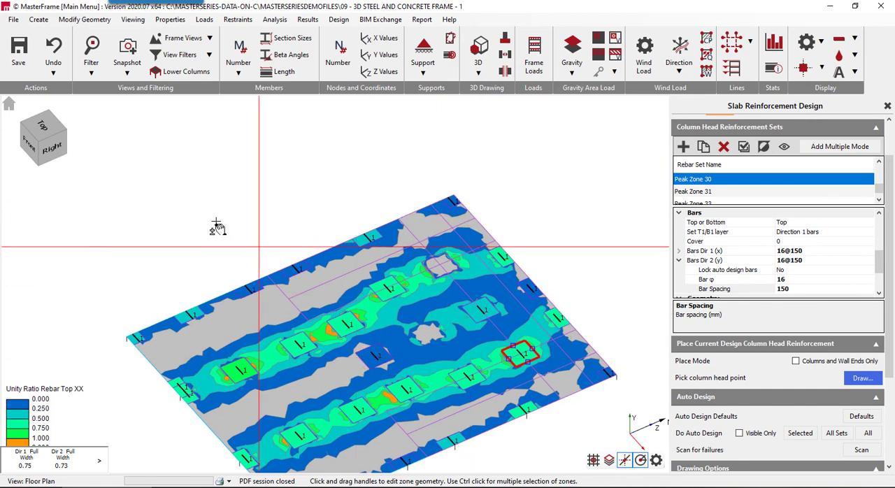
pyautogui.click(42, 127)
pyautogui.scroll(-3, 283, 246)
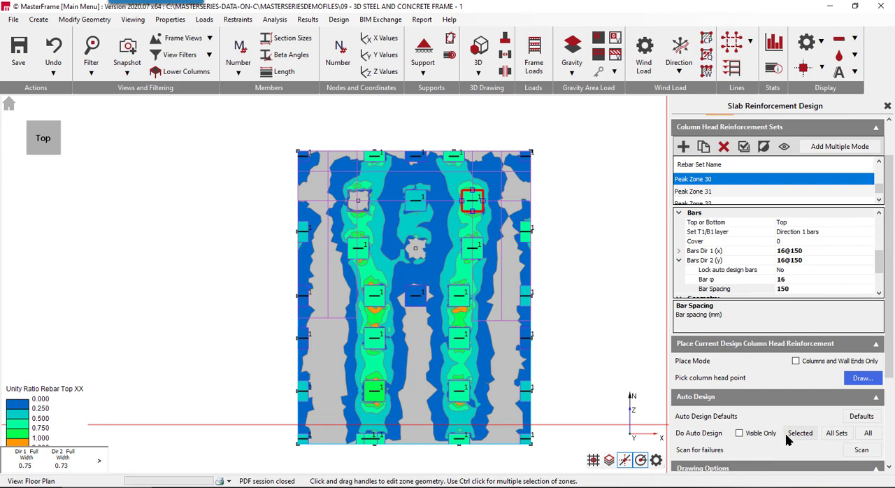
pyautogui.scroll(-4, 849, 437)
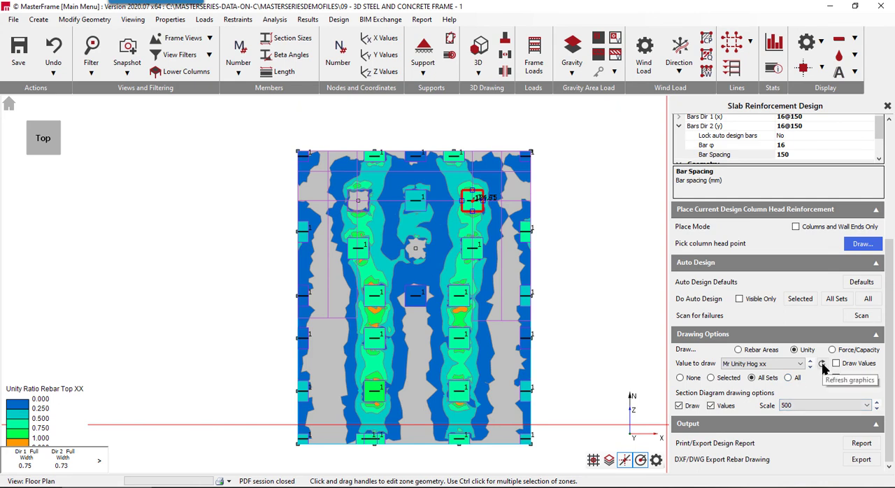
pyautogui.click(823, 366)
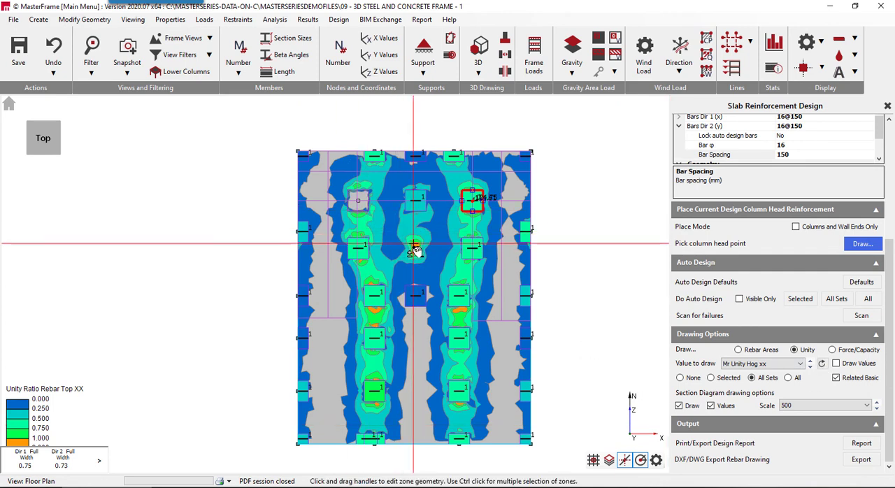
# - Move the southernmost interior column head zone on the middle column line to the unreinforced column head directly north of it
pyautogui.click(415, 293)
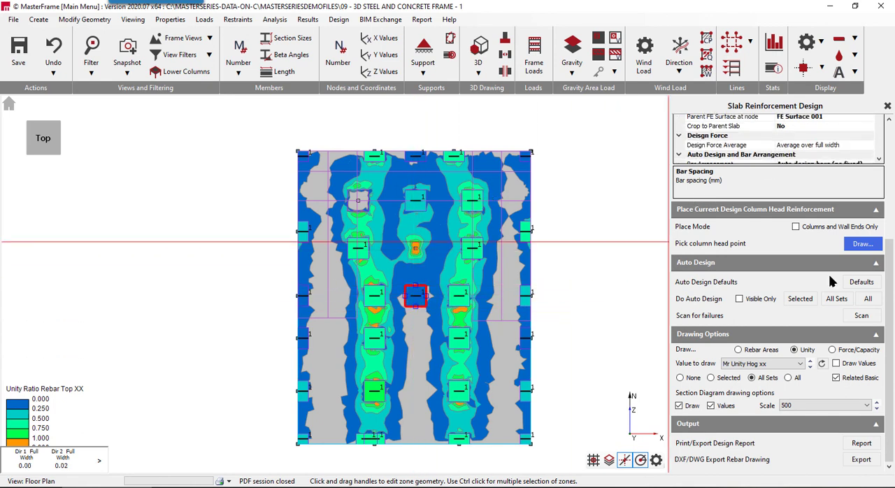
pyautogui.scroll(2, 742, 235)
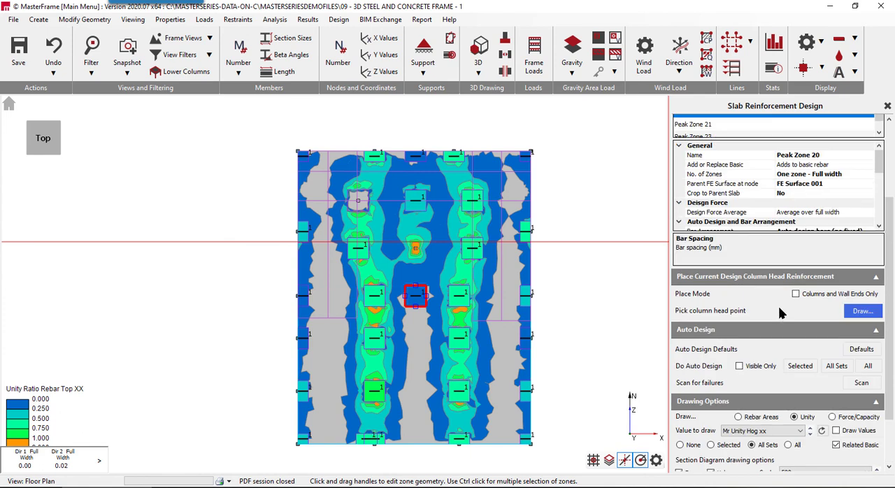
pyautogui.click(858, 313)
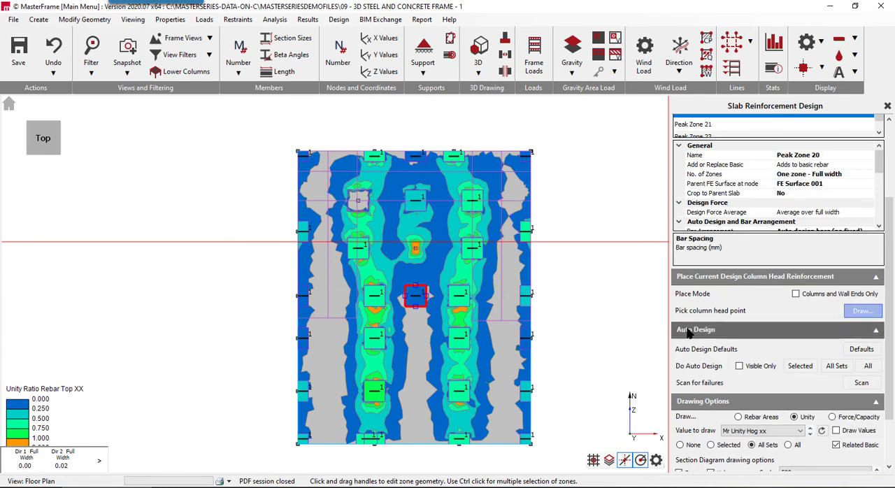
pyautogui.click(416, 250)
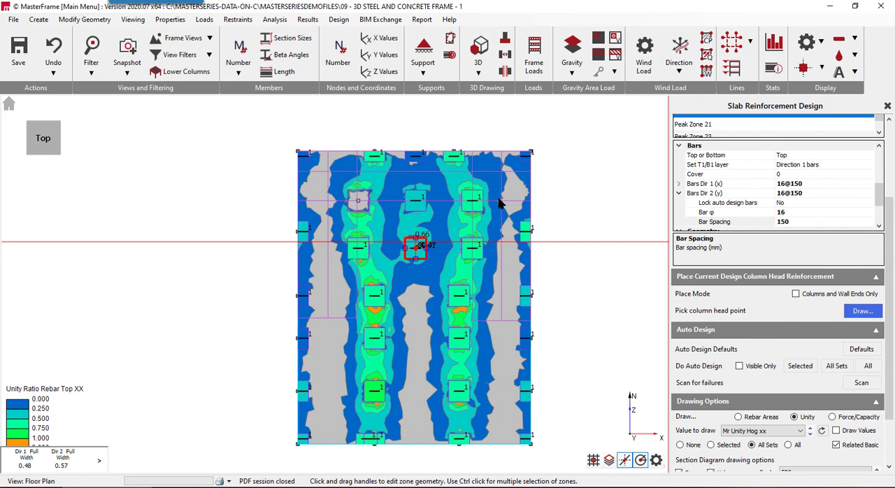
# - Stretch the third column head zones from north on the west and east interior column lines to a direction 1 half width of about 2 m
pyautogui.click(374, 306)
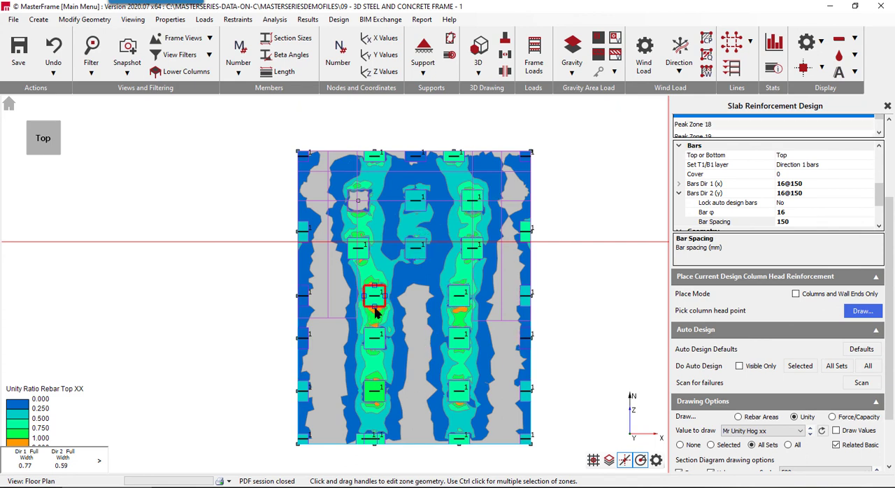
pyautogui.moveTo(375, 307); pyautogui.dragTo(374, 310)
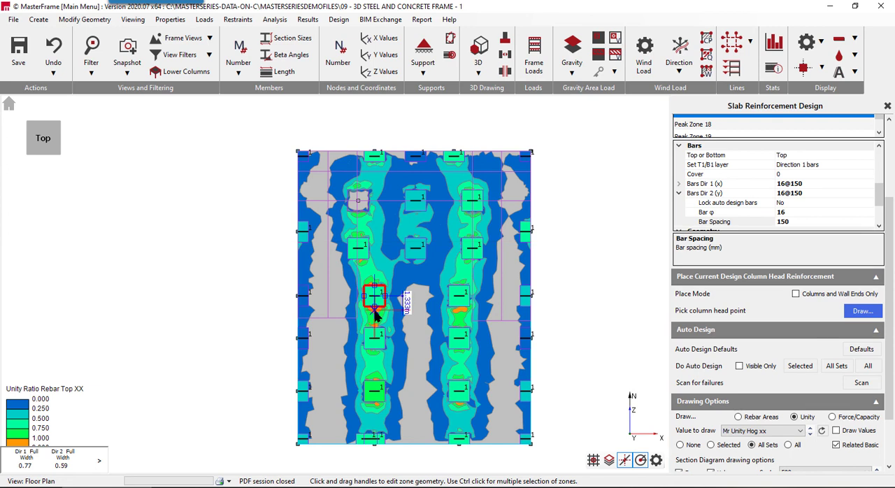
pyautogui.moveTo(375, 318); pyautogui.dragTo(375, 317)
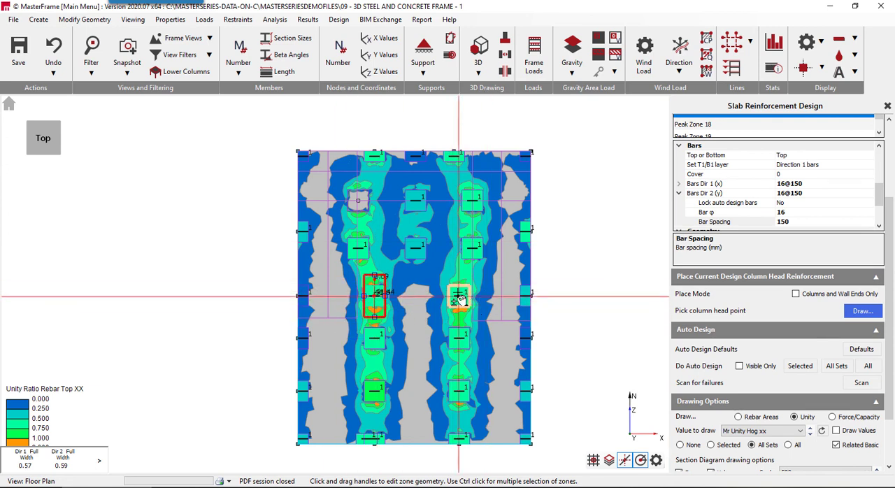
pyautogui.click(460, 313)
pyautogui.moveTo(460, 316); pyautogui.dragTo(459, 320)
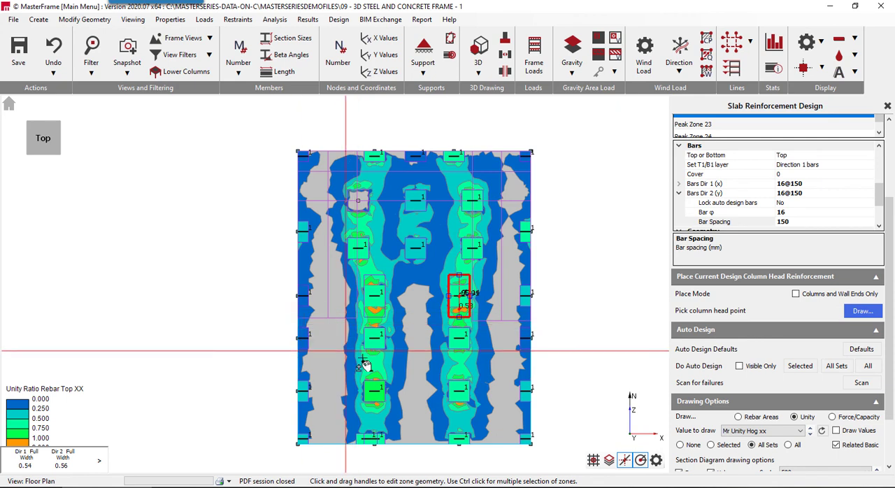
# - Refresh the top XX unity ratio plot, examine the zones in the top YY plot and switch back to Mr Unity Hog xx
pyautogui.click(382, 309)
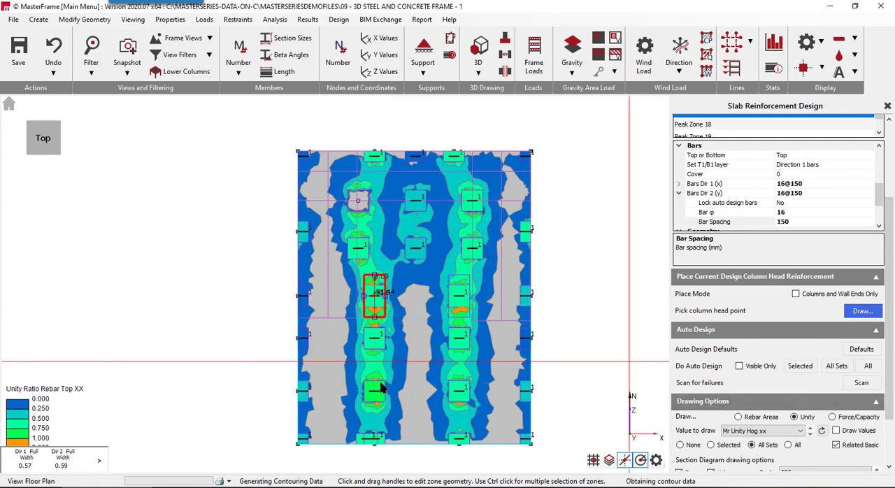
pyautogui.scroll(3, 410, 314)
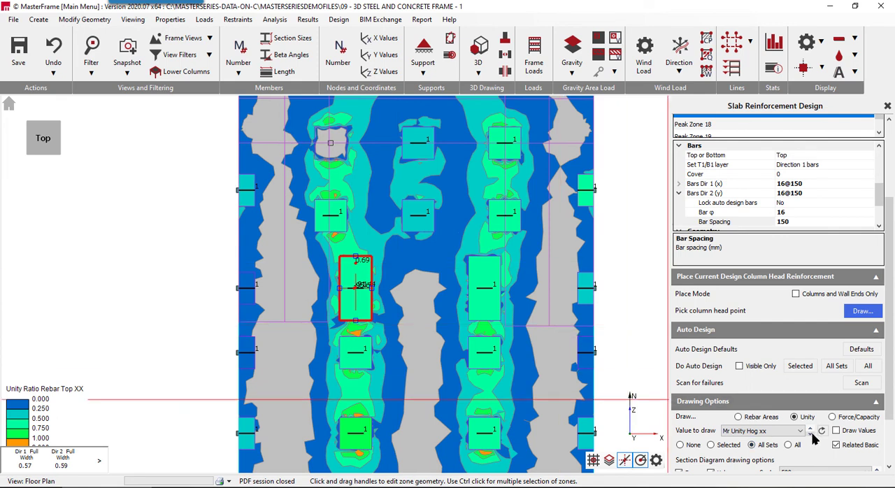
pyautogui.scroll(-4, 374, 305)
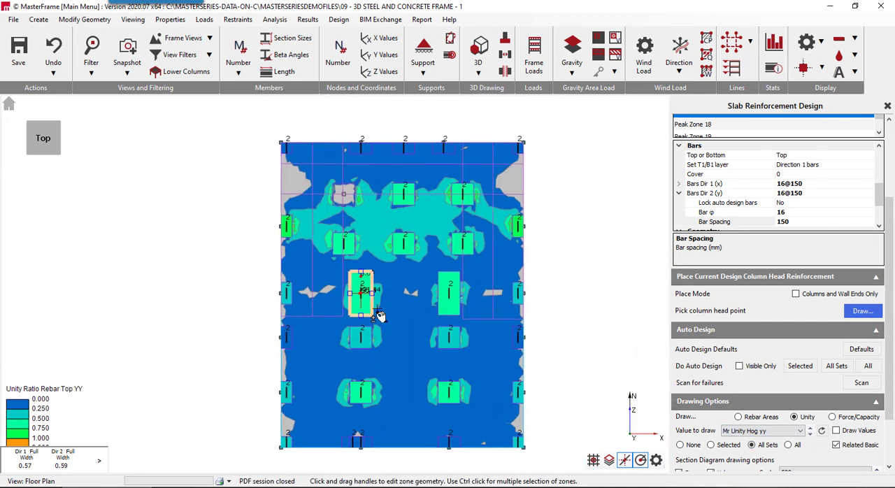
pyautogui.scroll(3, 400, 397)
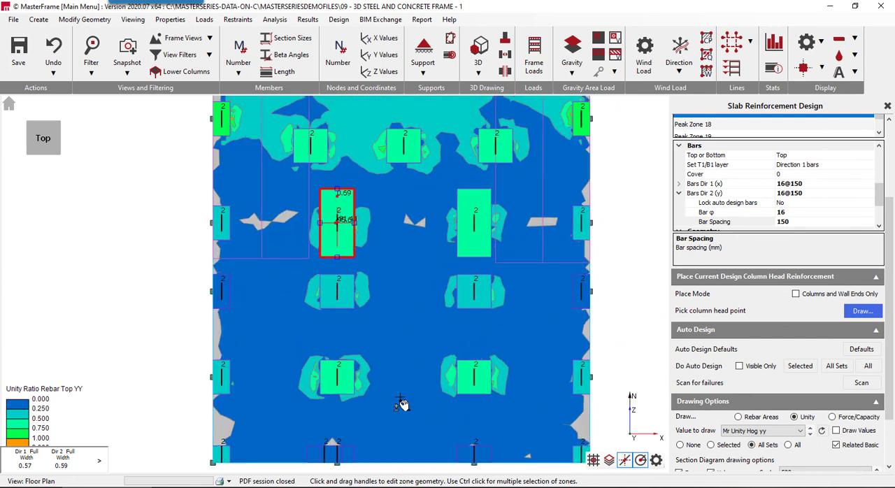
pyautogui.scroll(2, 400, 404)
pyautogui.scroll(-3, 400, 404)
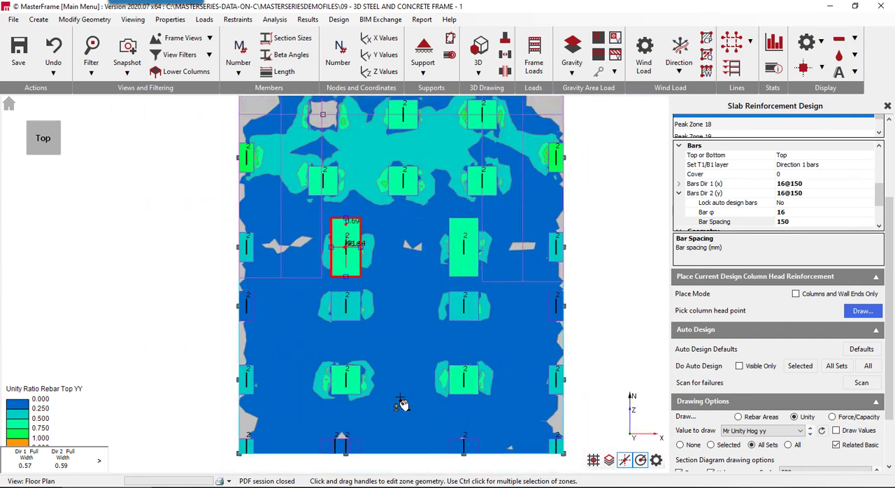
pyautogui.scroll(2, 400, 404)
pyautogui.scroll(1, 400, 404)
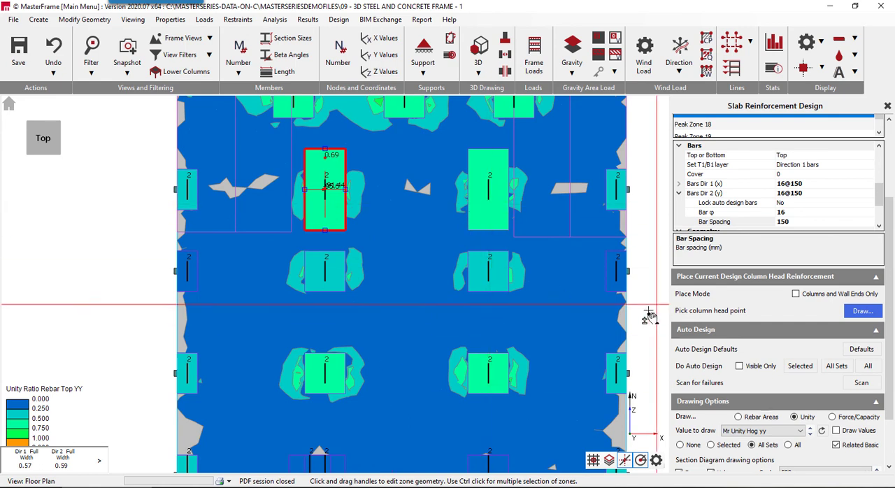
pyautogui.scroll(1, 647, 314)
pyautogui.scroll(-3, 646, 314)
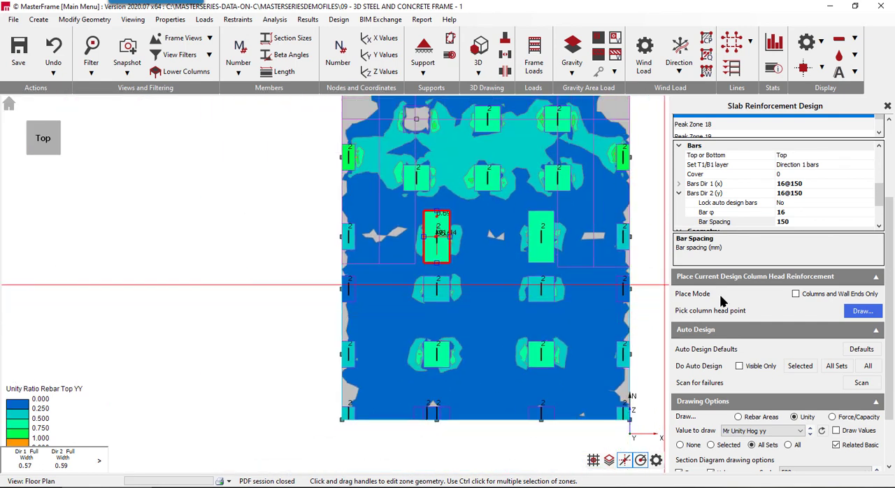
pyautogui.click(789, 432)
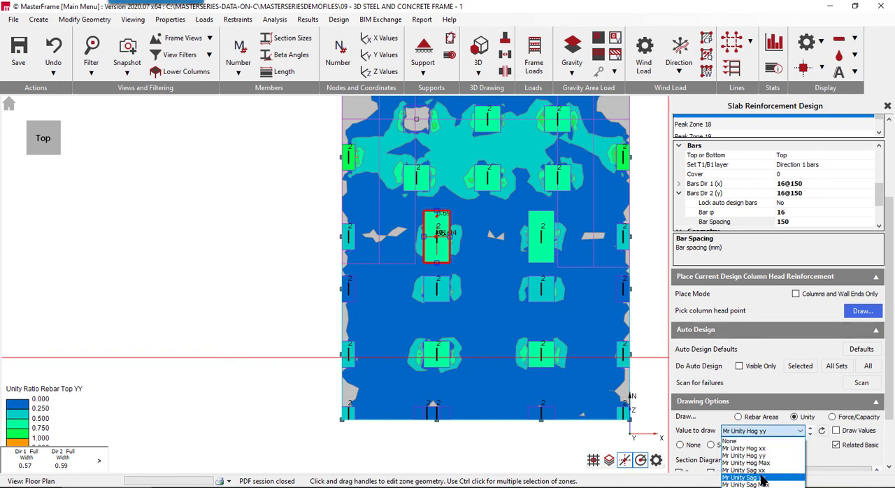
pyautogui.click(759, 449)
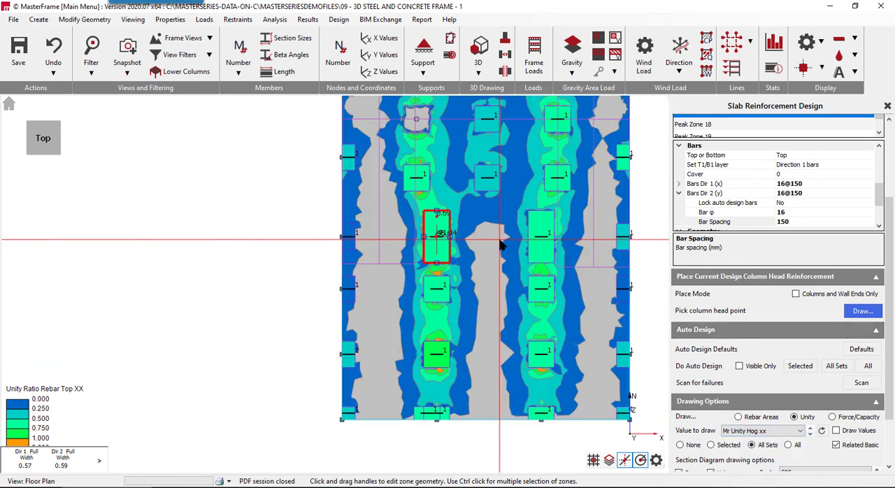
# - Set the direction 1 half width to 2 m for the four interior column head zones south of the stretched pair
pyautogui.click(452, 255)
pyautogui.scroll(-2, 774, 195)
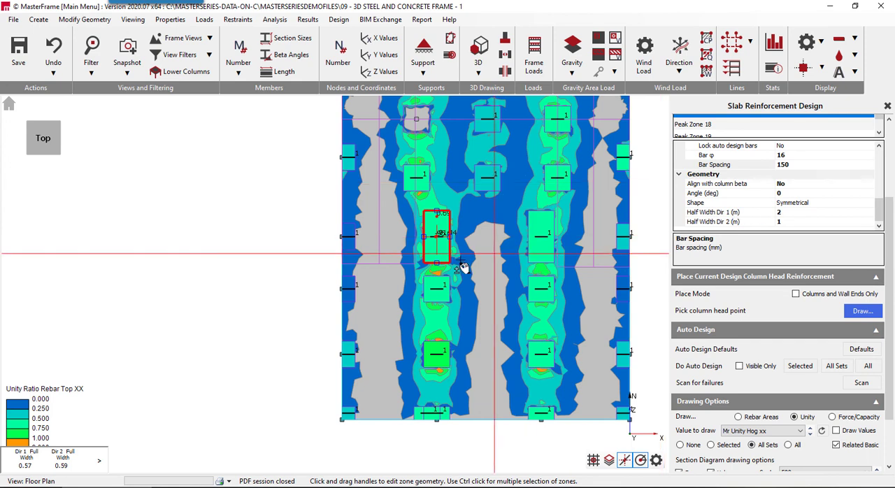
pyautogui.click(452, 290)
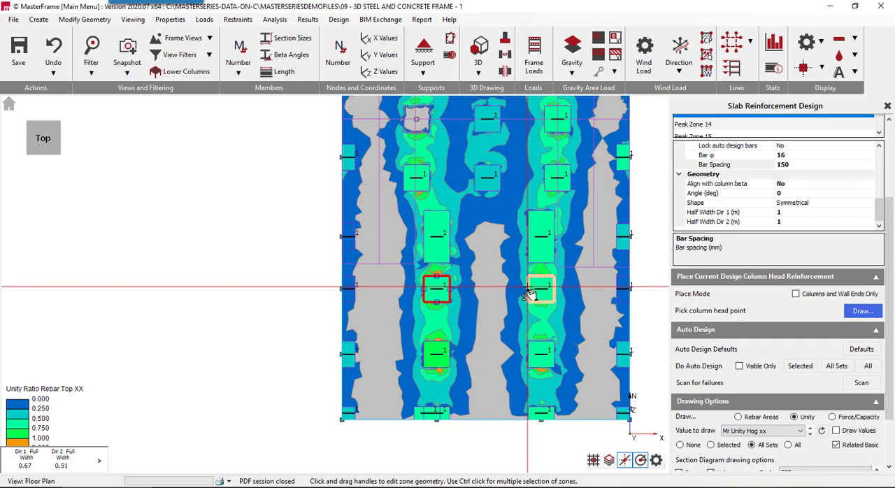
pyautogui.moveTo(529, 294); pyautogui.dragTo(336, 294, button='middle')
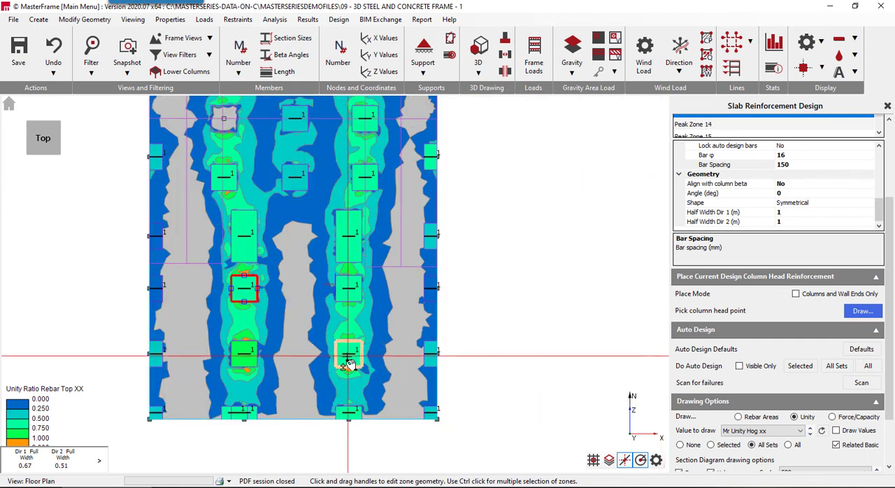
pyautogui.keyDown('ctrl'); pyautogui.click(339, 301); pyautogui.keyUp('ctrl')
pyautogui.keyDown('ctrl'); pyautogui.click(340, 352); pyautogui.keyUp('ctrl')
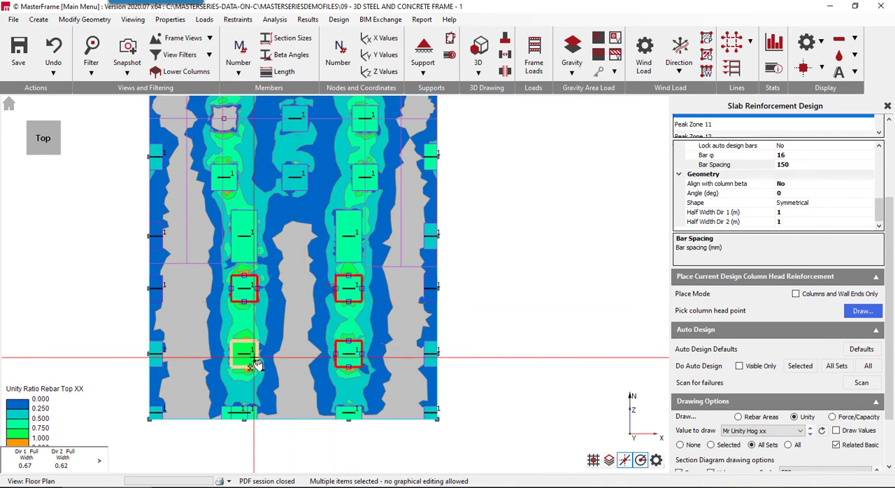
pyautogui.keyDown('ctrl'); pyautogui.click(256, 363); pyautogui.keyUp('ctrl')
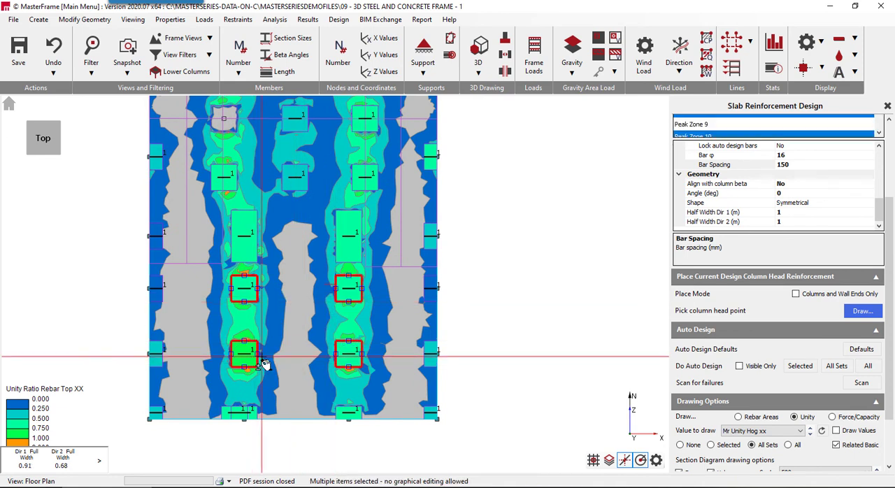
pyautogui.click(724, 214)
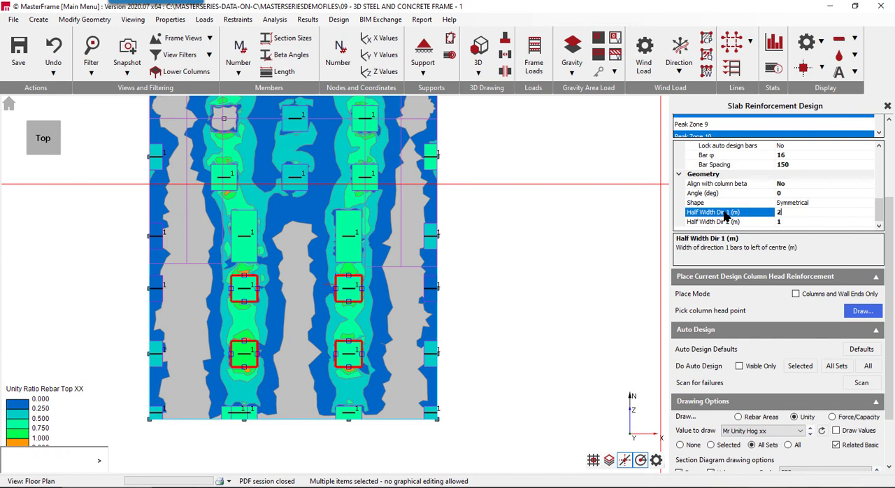
pyautogui.write('2')
pyautogui.press('Return')
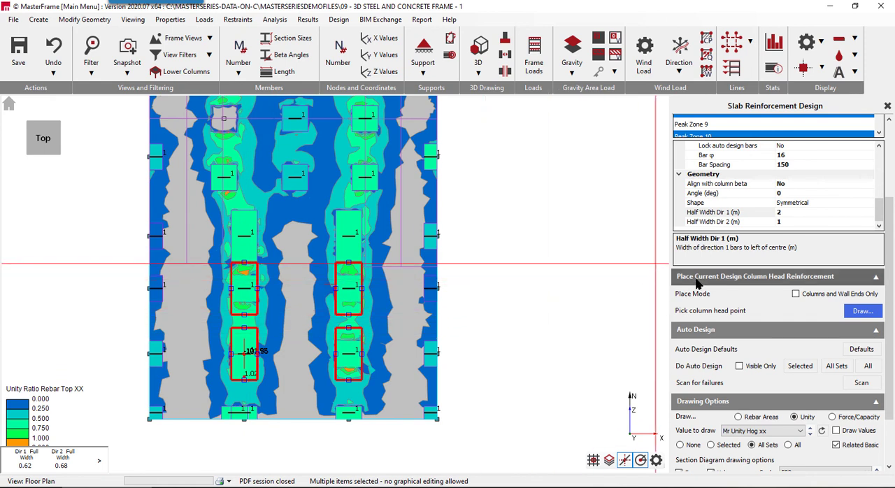
# - Refresh the top XX unity ratio plot and examine the peaks around the northern column head zones on the west interior line
pyautogui.scroll(-1, 832, 413)
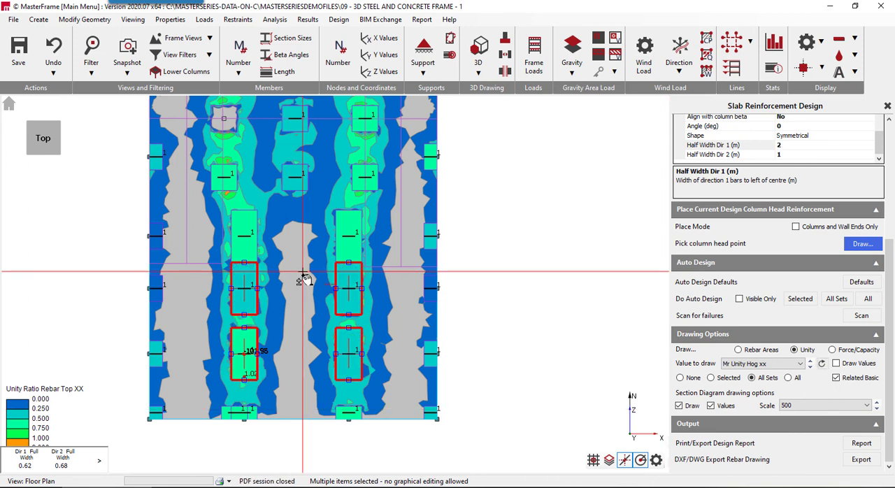
pyautogui.scroll(-2, 313, 383)
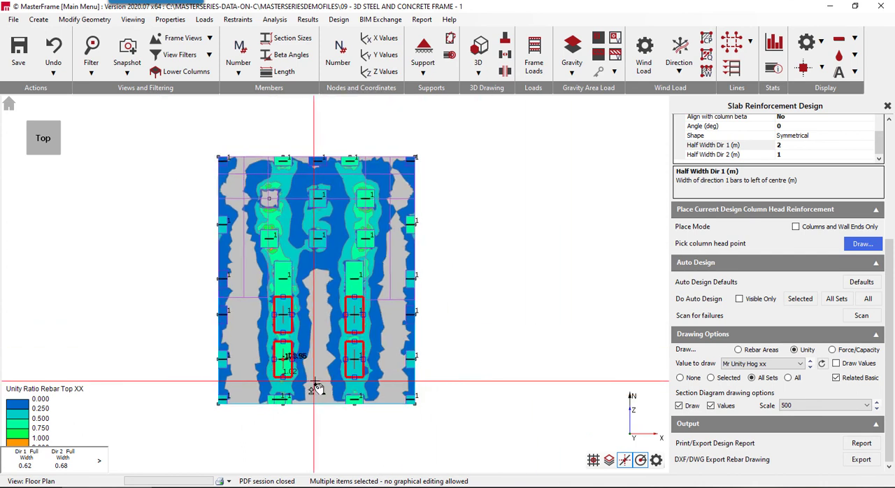
pyautogui.scroll(4, 314, 388)
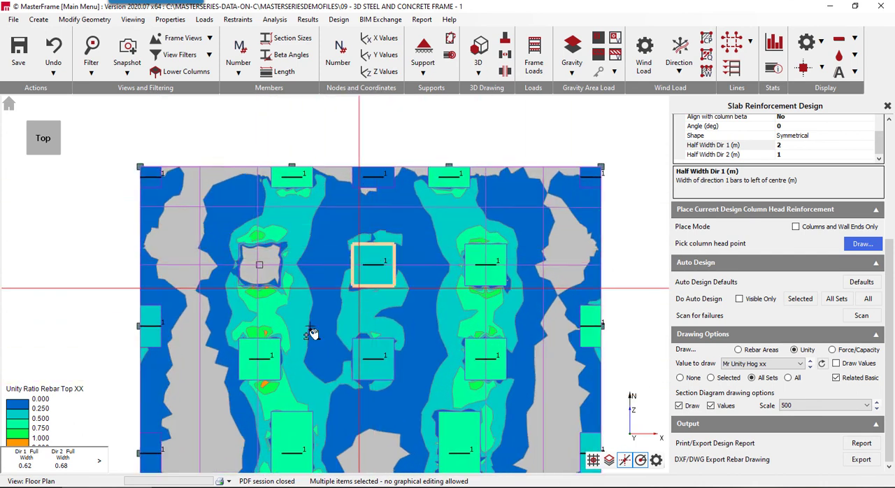
pyautogui.scroll(3, 293, 384)
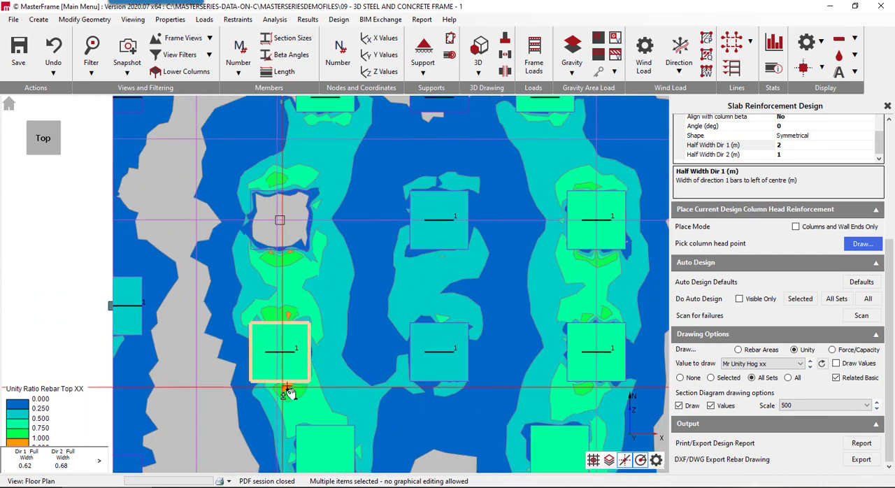
pyautogui.scroll(3, 283, 395)
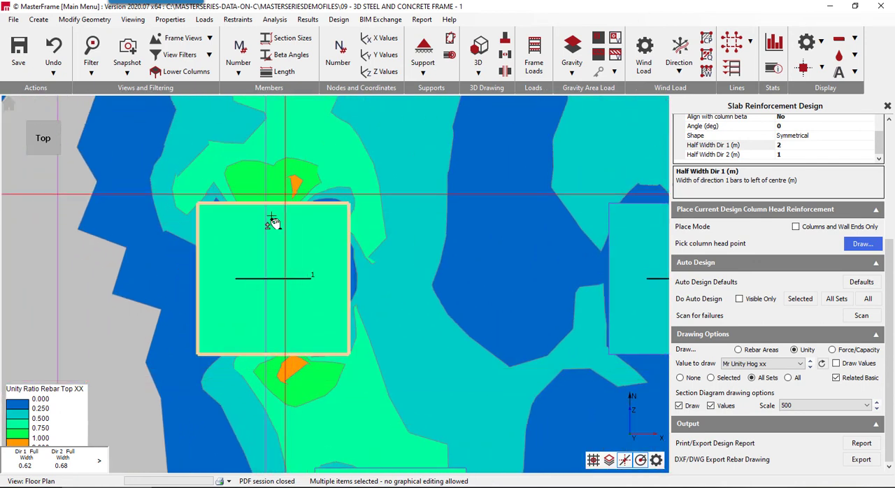
pyautogui.scroll(-3, 280, 306)
pyautogui.scroll(-3, 279, 305)
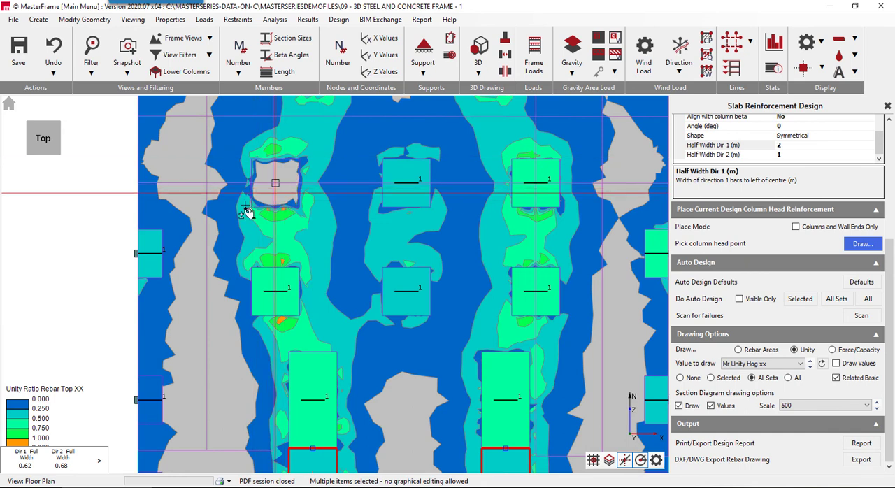
pyautogui.scroll(-3, 299, 255)
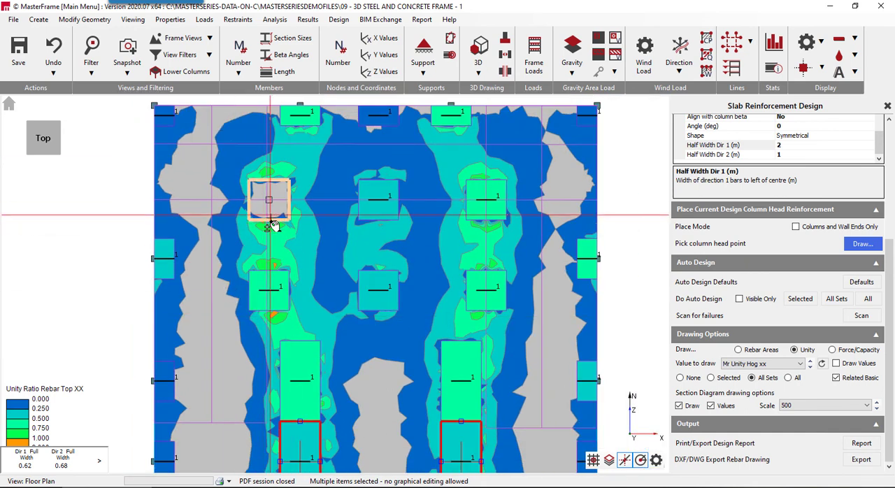
pyautogui.scroll(3, 262, 323)
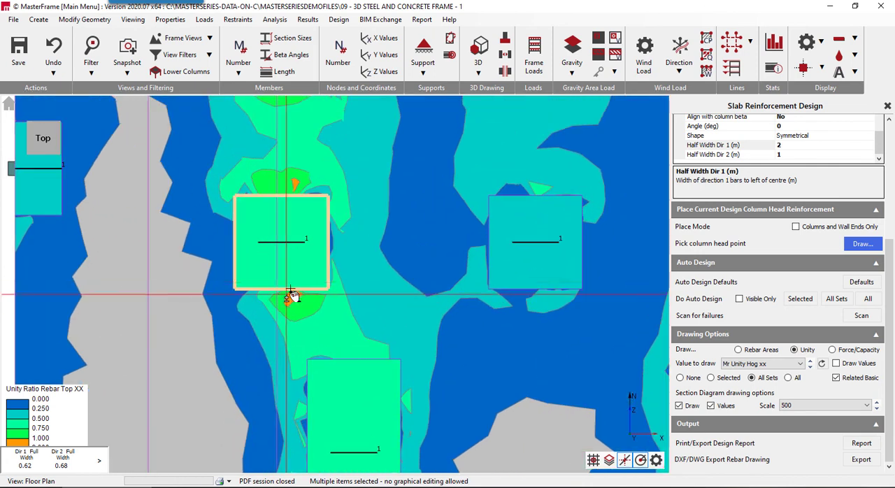
# - Lengthen the west interior line's second column head zone to a direction 1 half width of about 1.32 m and its northern zone to 1.25 m
pyautogui.click(267, 296)
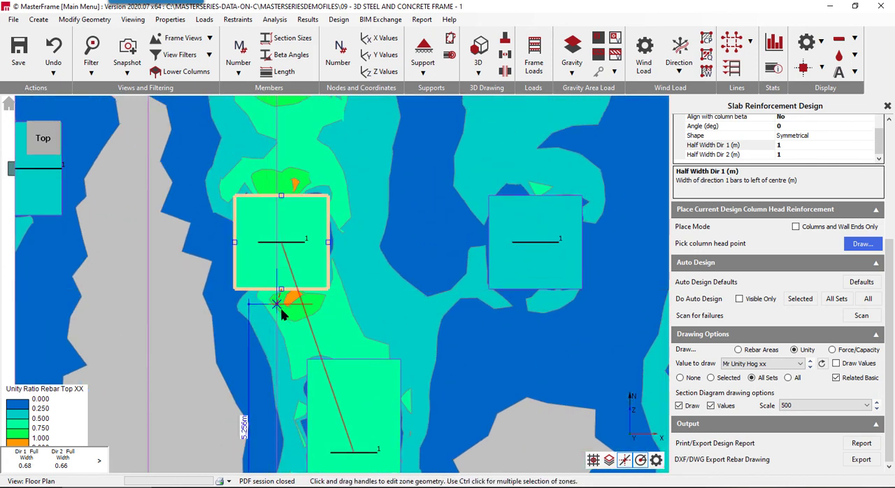
pyautogui.moveTo(281, 307); pyautogui.dragTo(280, 323)
pyautogui.scroll(-2, 256, 253)
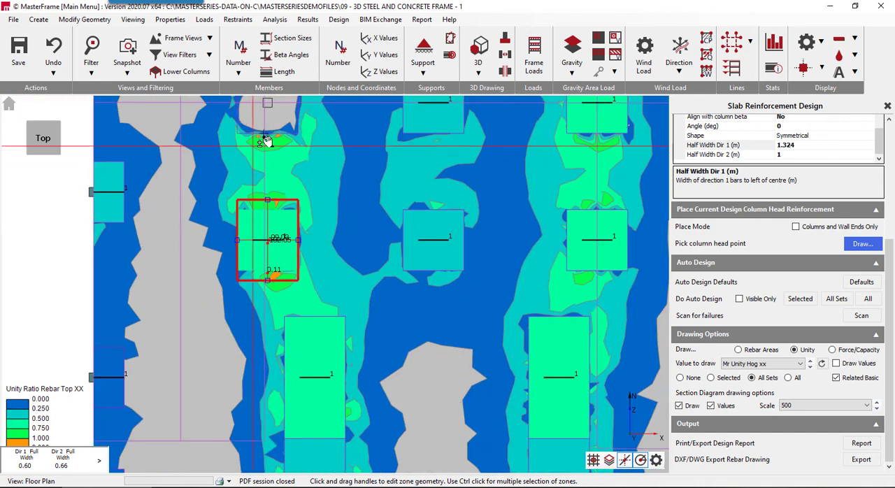
pyautogui.moveTo(270, 143); pyautogui.dragTo(294, 283, button='middle')
pyautogui.click(283, 281)
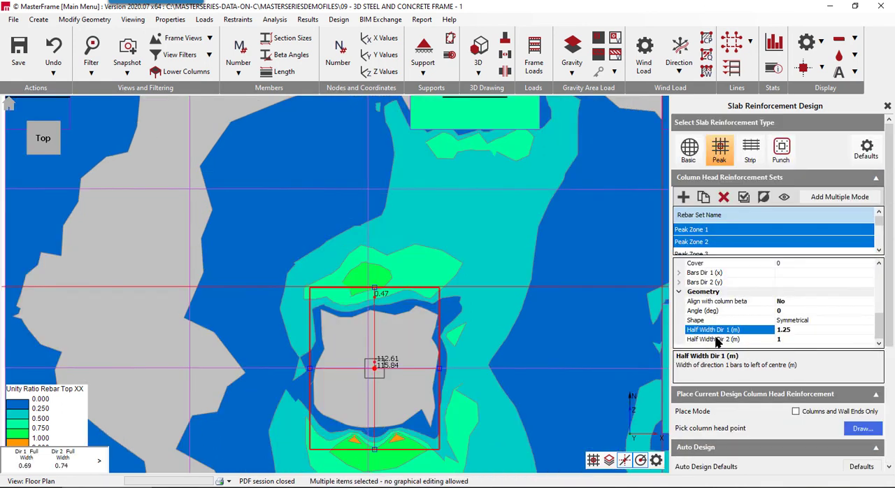
# - Refresh the top XX unity ratio plot and examine the column head zones over the whole slab
pyautogui.scroll(-4, 306, 387)
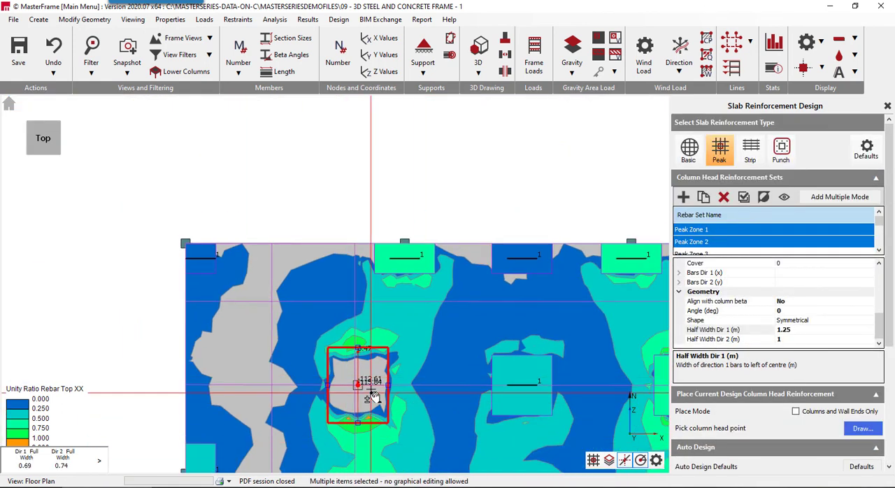
pyautogui.scroll(-4, 314, 356)
pyautogui.scroll(2, 337, 463)
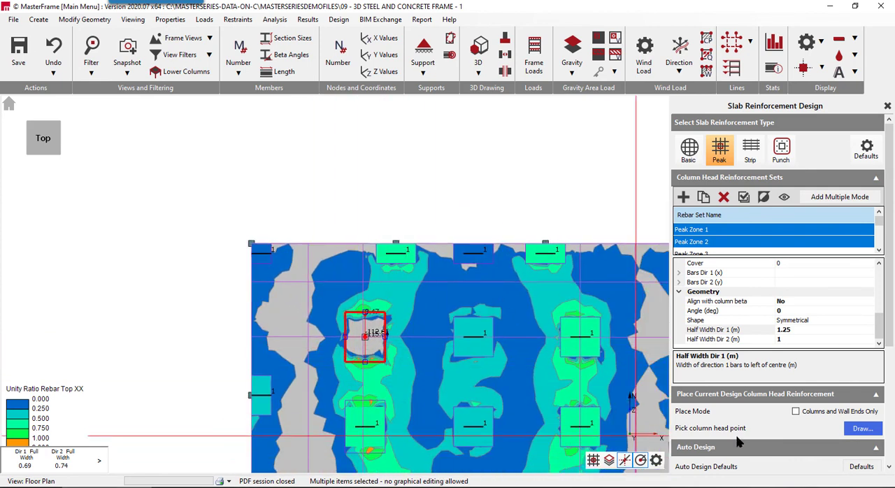
pyautogui.scroll(-3, 750, 360)
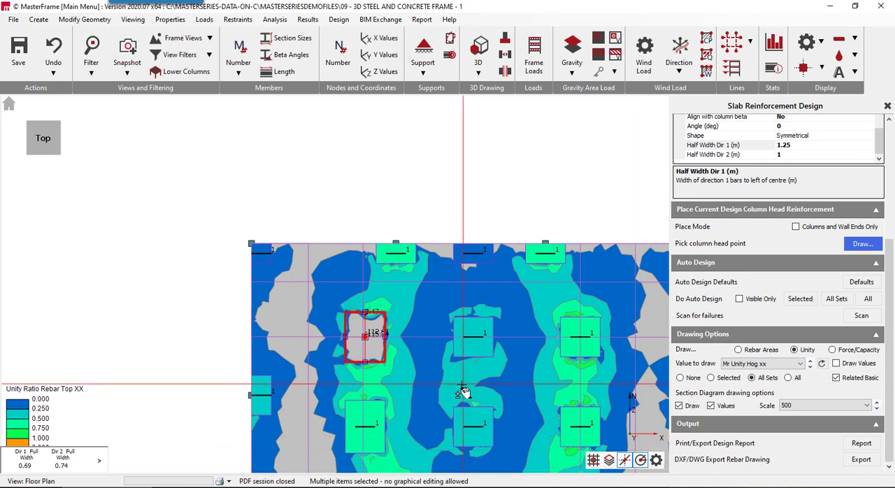
pyautogui.scroll(-2, 383, 374)
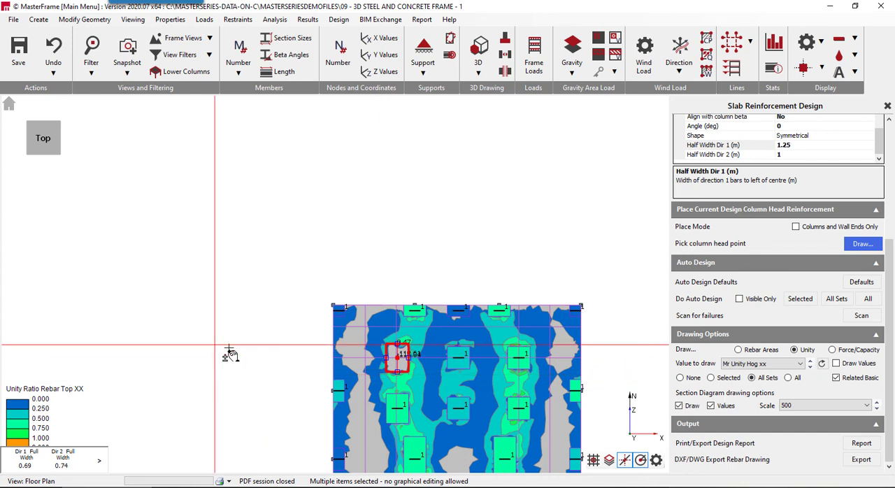
pyautogui.moveTo(445, 376); pyautogui.dragTo(453, 210, button='middle')
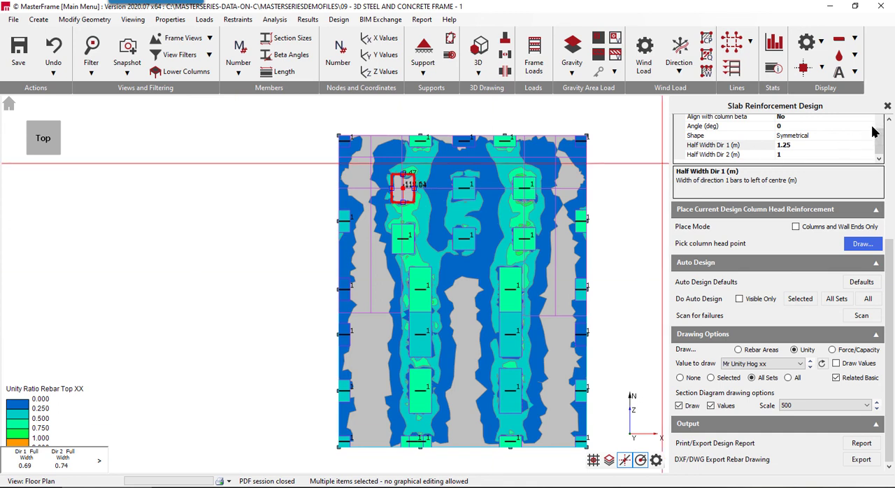
# - Switch the slab reinforcement type to punching shear and set the value to draw to None
pyautogui.scroll(5, 890, 134)
pyautogui.click(779, 148)
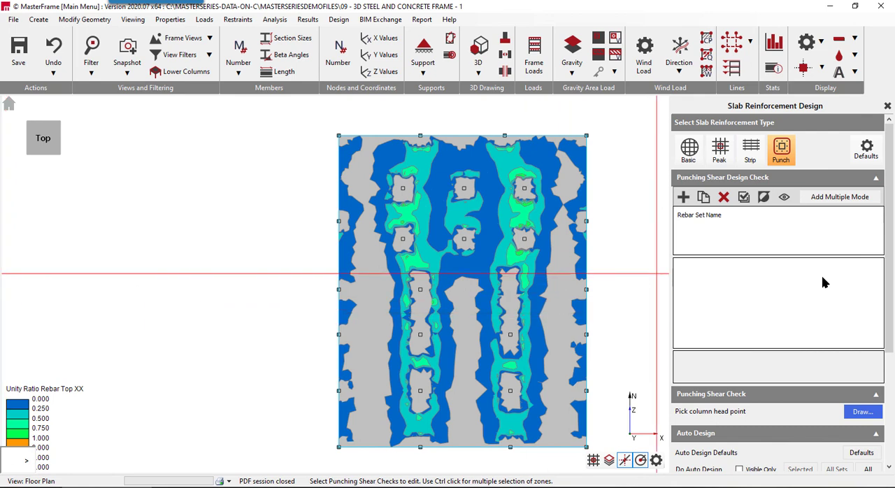
pyautogui.scroll(-3, 811, 300)
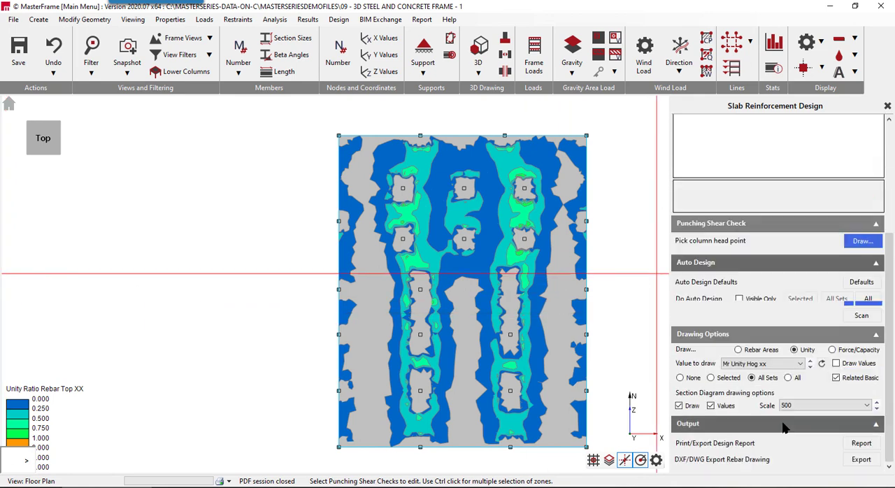
pyautogui.click(747, 363)
pyautogui.click(734, 373)
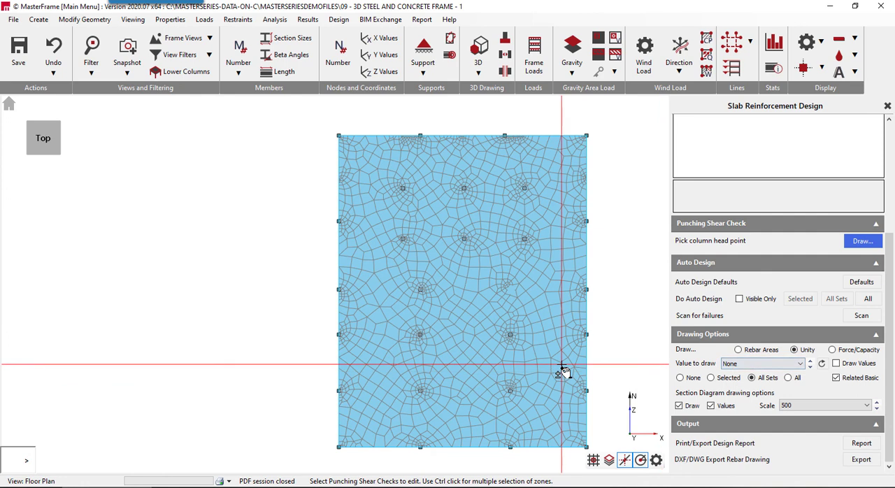
# - Enable the finite element display option "Don't Draw FE Mesh (outside editor only)"
pyautogui.click(822, 68)
pyautogui.click(820, 41)
pyautogui.click(821, 43)
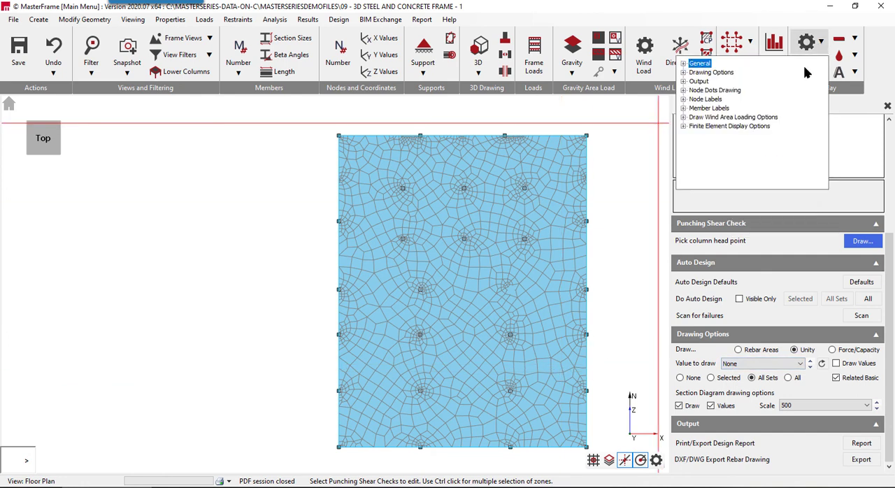
pyautogui.click(684, 126)
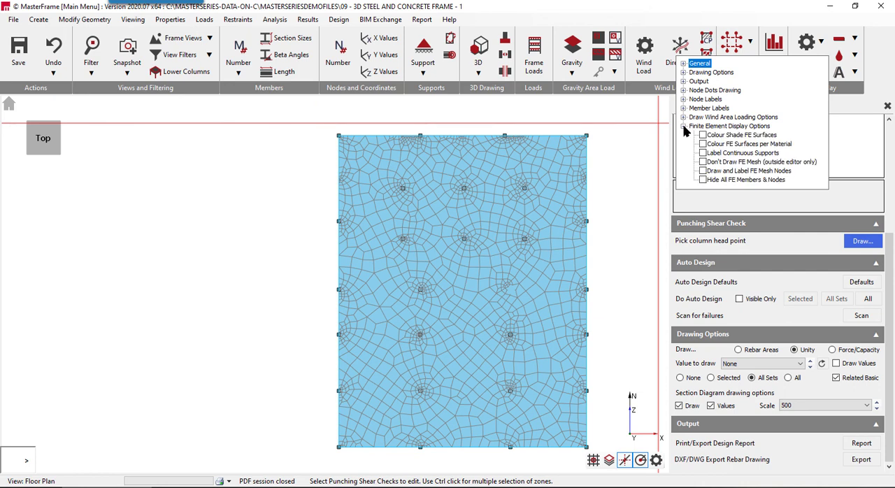
pyautogui.click(703, 161)
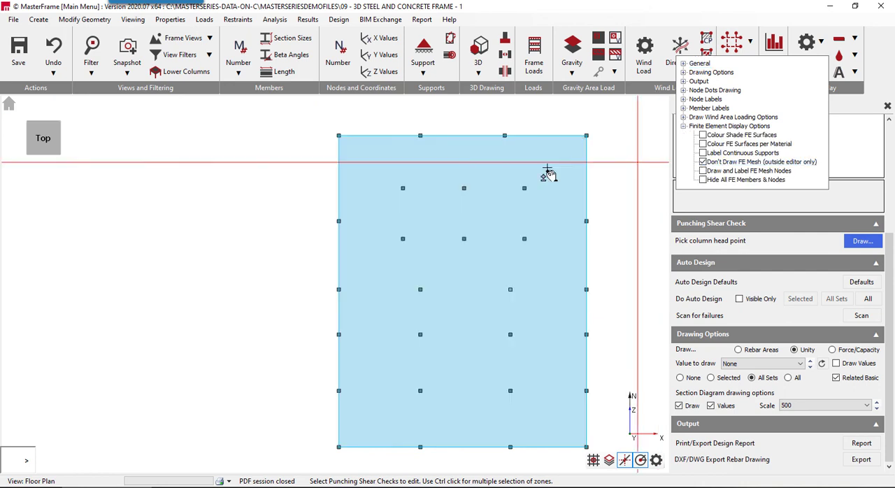
pyautogui.click(696, 204)
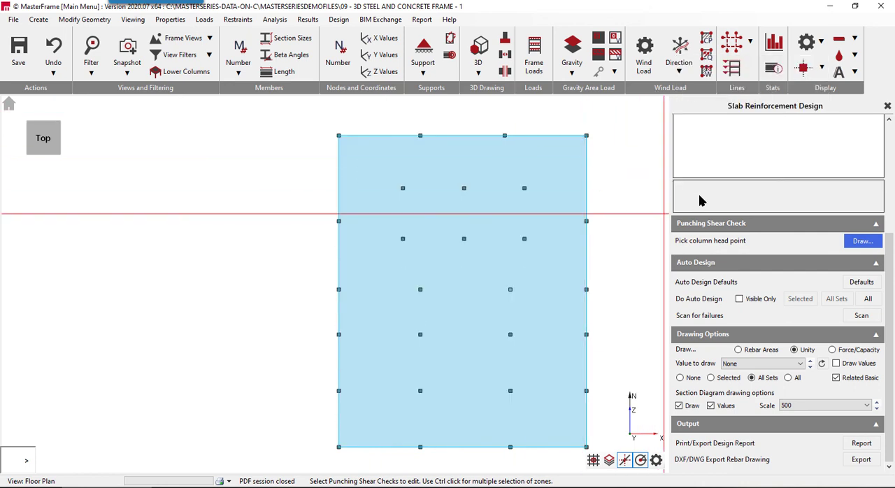
# - Add punching shear checks in multiple mode to all the slab's columns with one window selection around the plan
pyautogui.scroll(5, 802, 187)
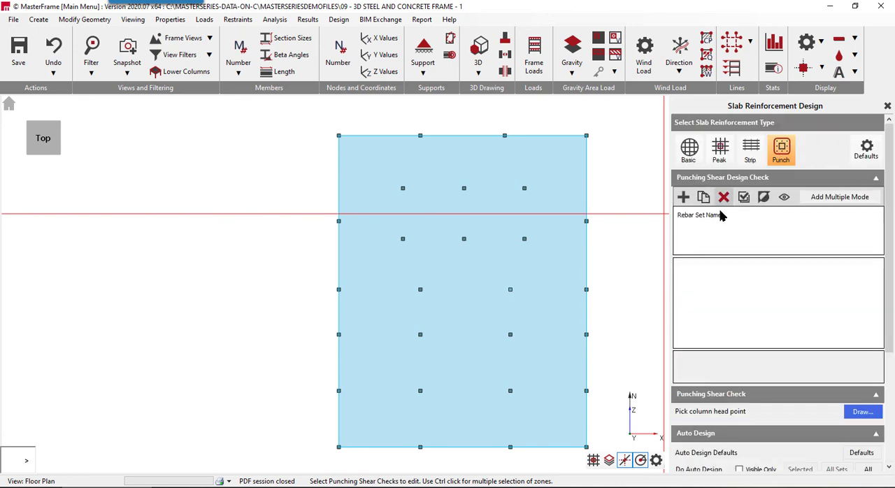
pyautogui.click(847, 197)
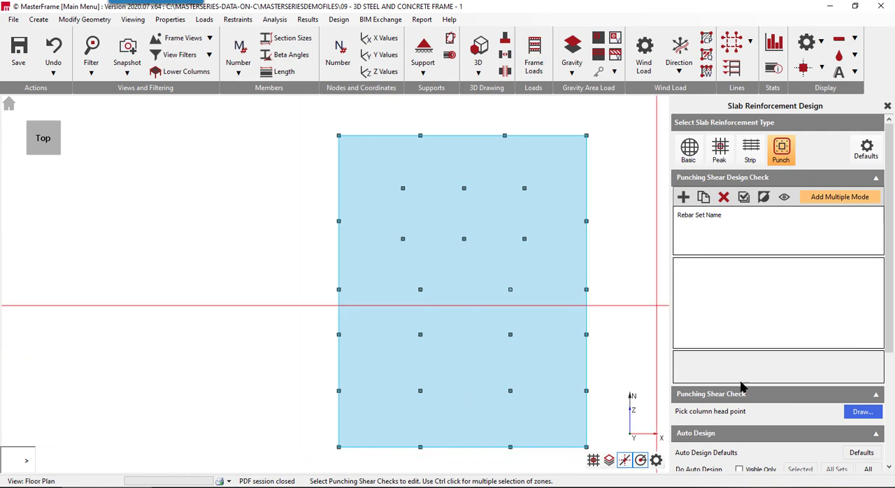
pyautogui.click(861, 412)
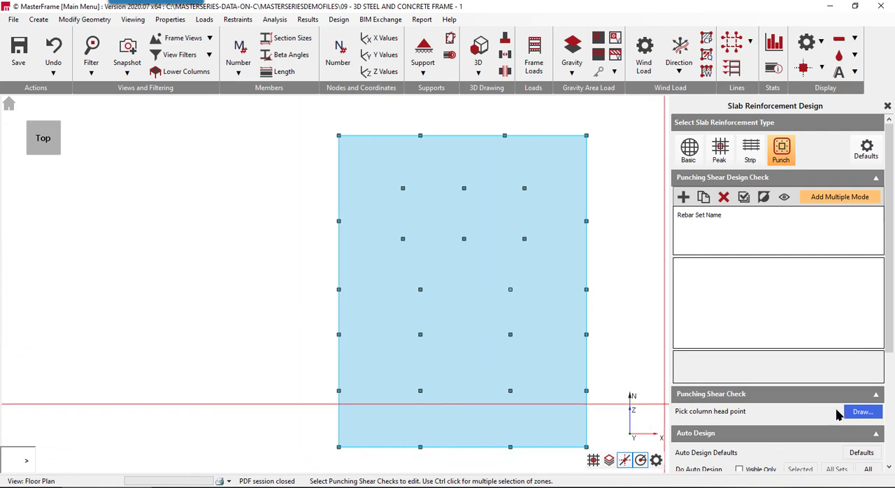
pyautogui.click(323, 457)
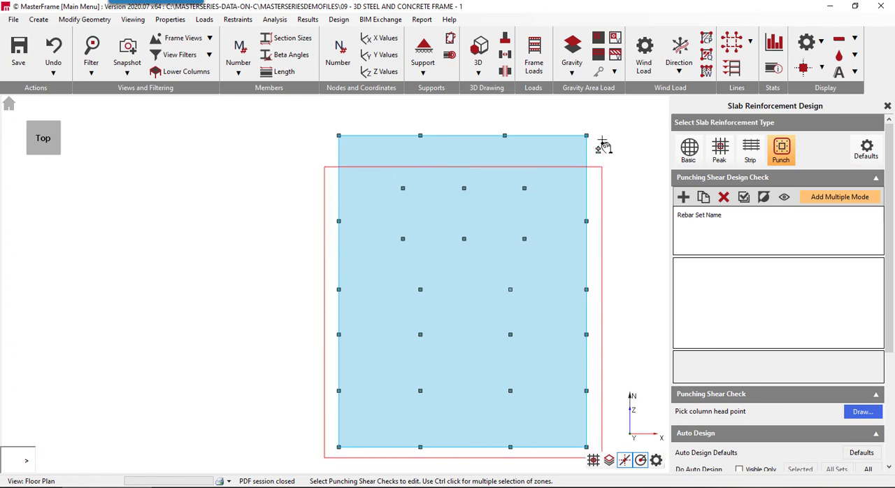
pyautogui.click(595, 131)
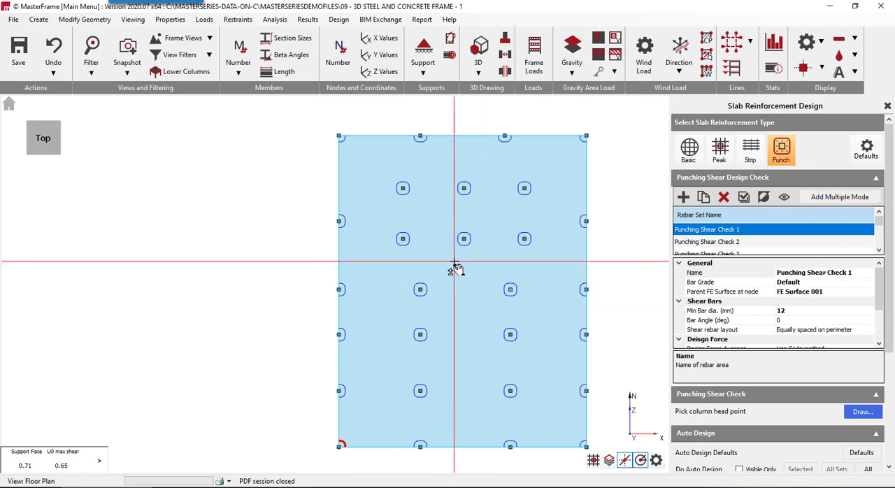
# - Open the detailed punching shear results and examine the middle and west columns of the northern interior row
pyautogui.click(465, 192)
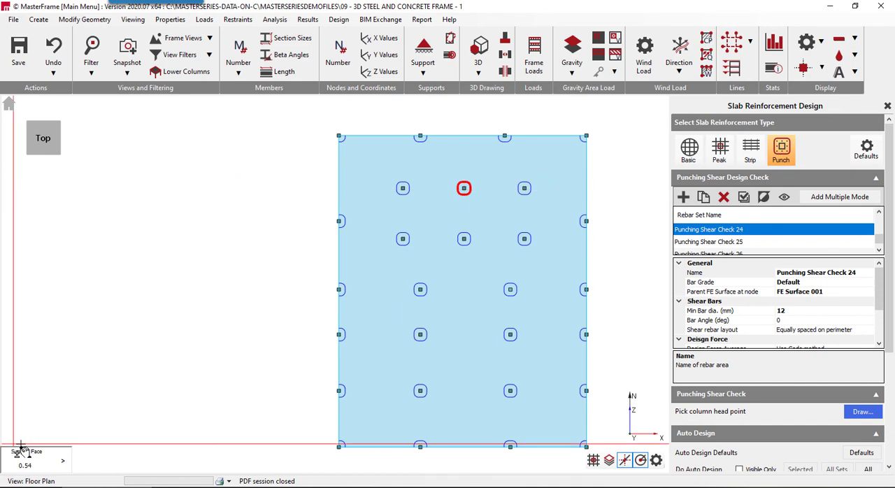
pyautogui.click(63, 462)
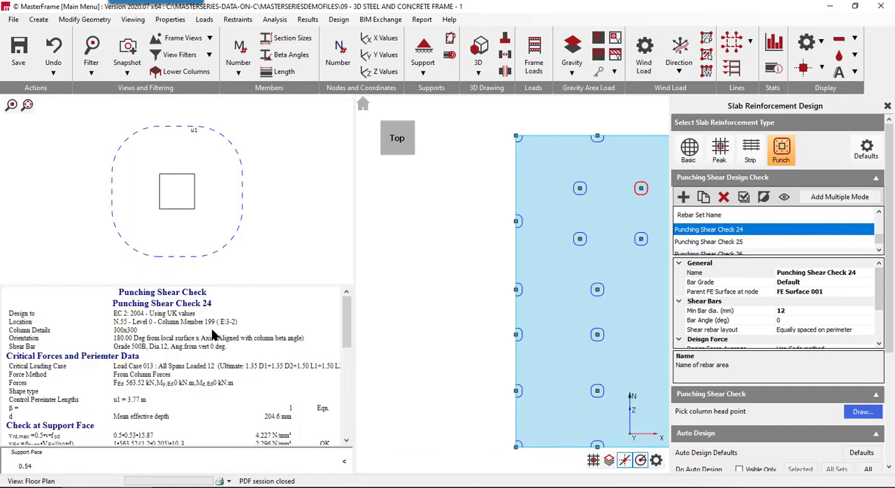
pyautogui.scroll(-3, 389, 218)
pyautogui.scroll(-2, 335, 229)
pyautogui.scroll(-4, 418, 263)
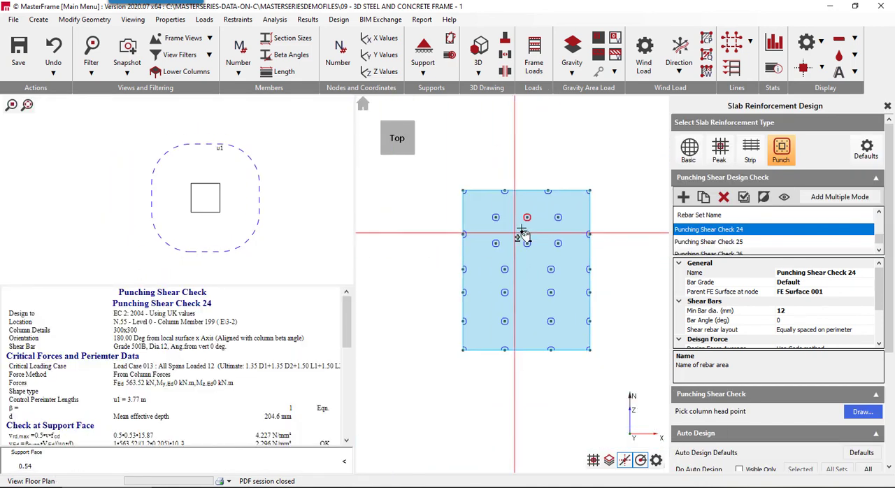
pyautogui.scroll(4, 519, 229)
pyautogui.click(480, 217)
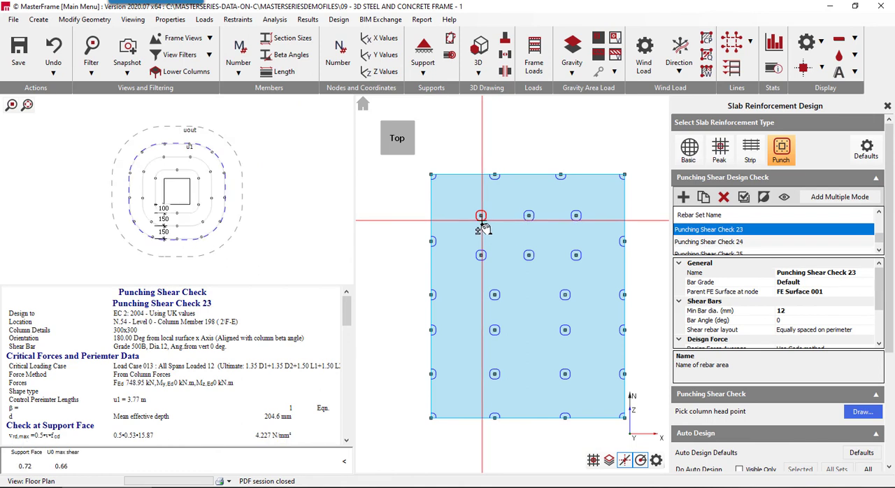
pyautogui.click(528, 216)
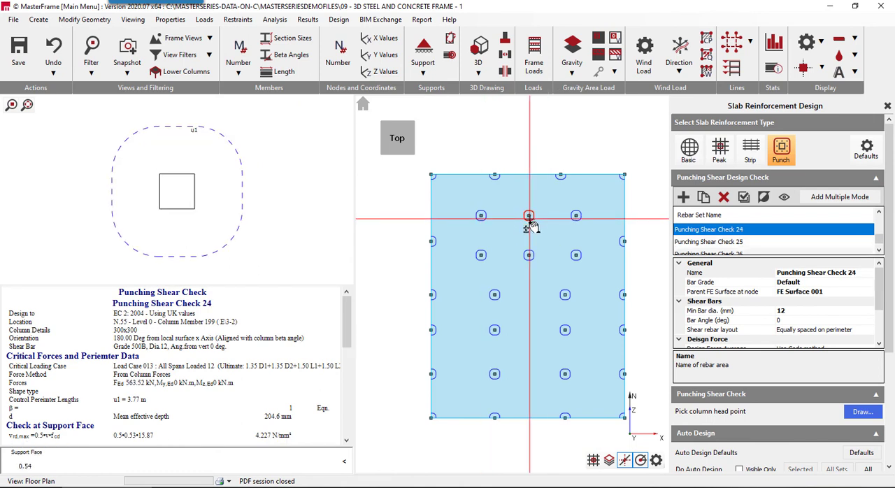
# - Set the shear rebar layout of the northern interior row's east column check to Radial Layout
pyautogui.click(575, 215)
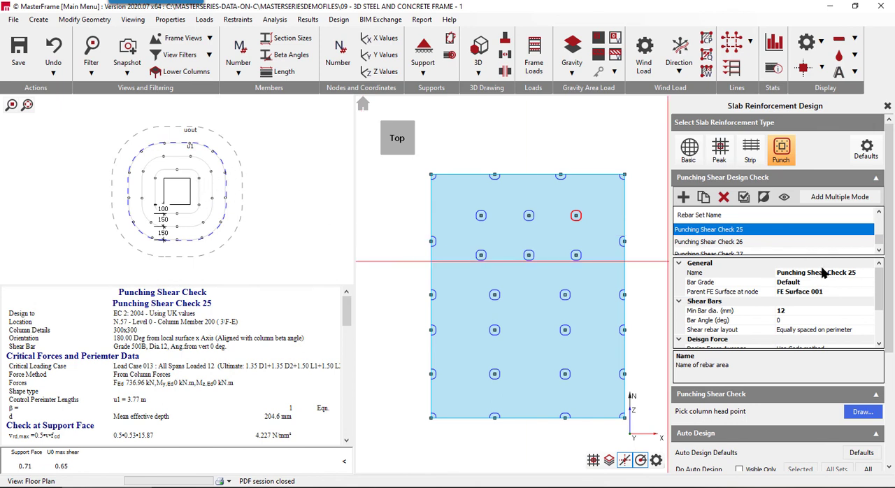
pyautogui.click(714, 330)
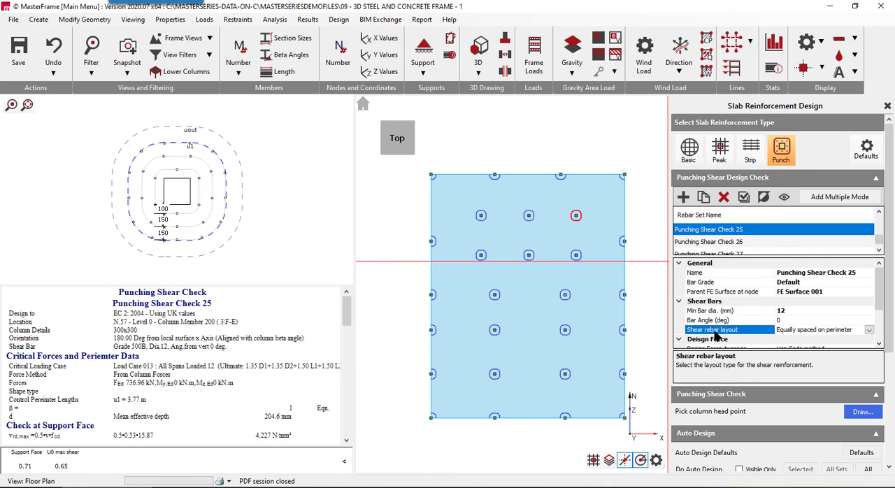
pyautogui.click(869, 330)
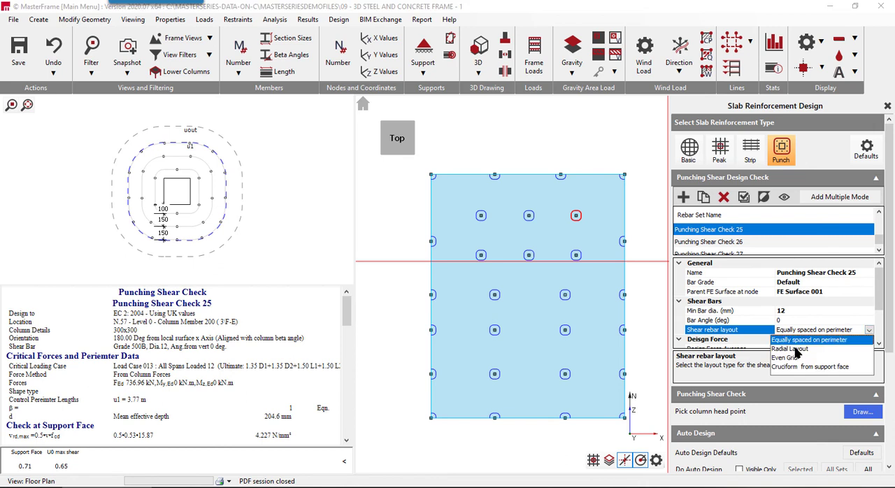
pyautogui.click(790, 348)
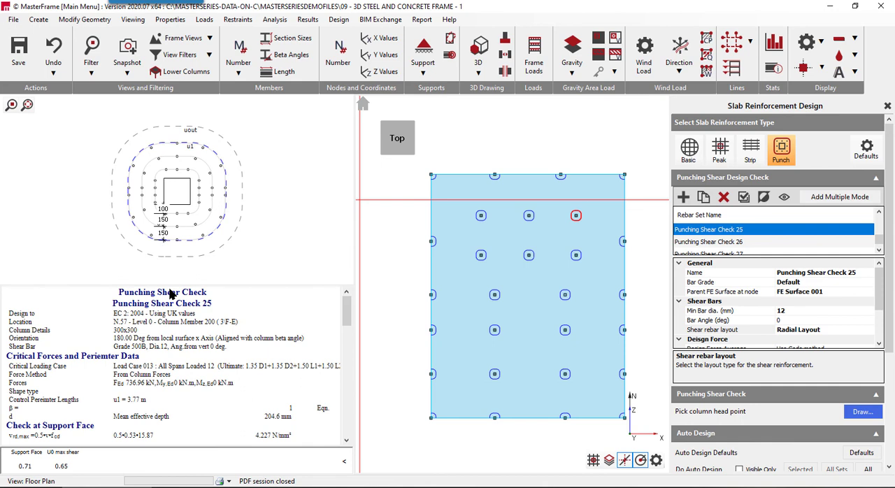
# - Compare the shear bar layouts and punching results of the three columns in the northern interior row
pyautogui.click(575, 218)
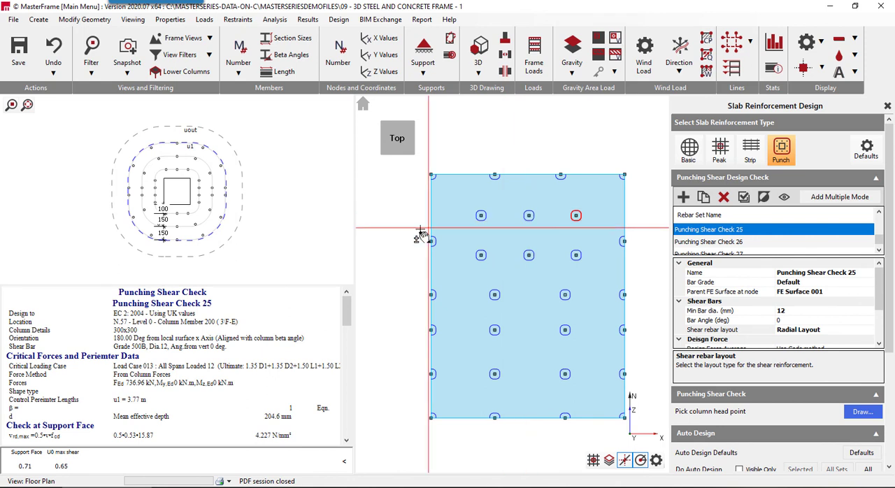
pyautogui.click(481, 225)
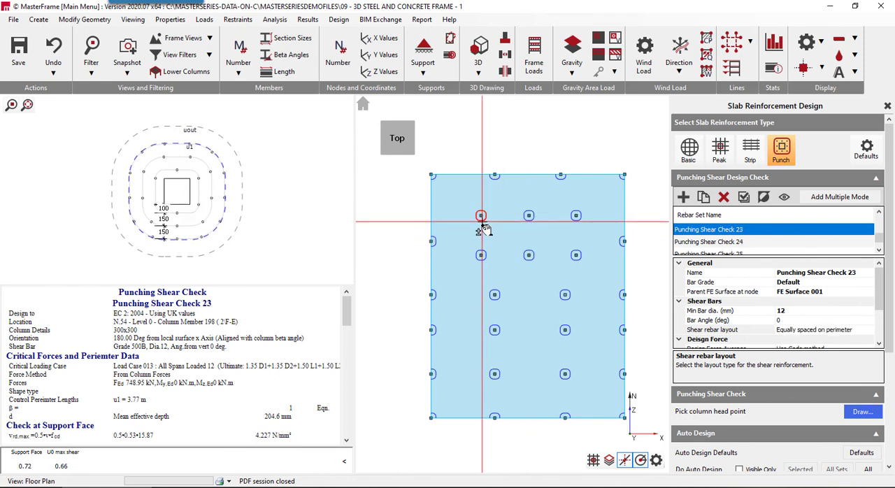
pyautogui.click(529, 223)
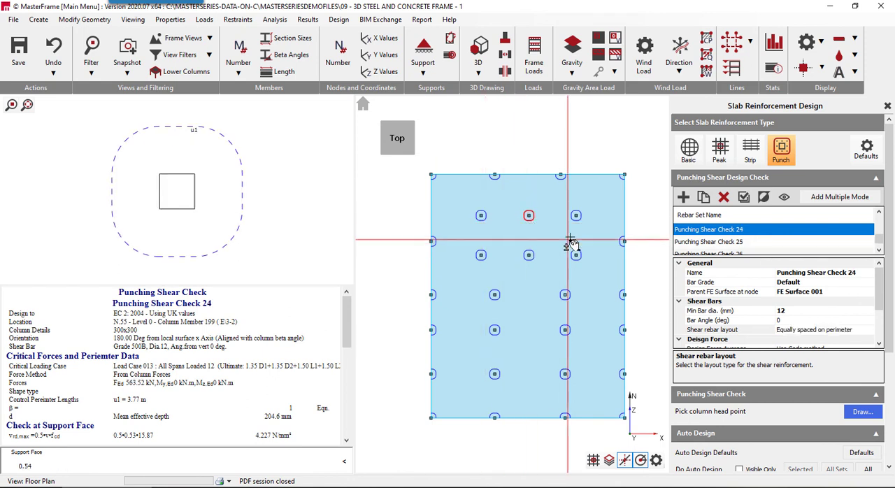
pyautogui.click(576, 221)
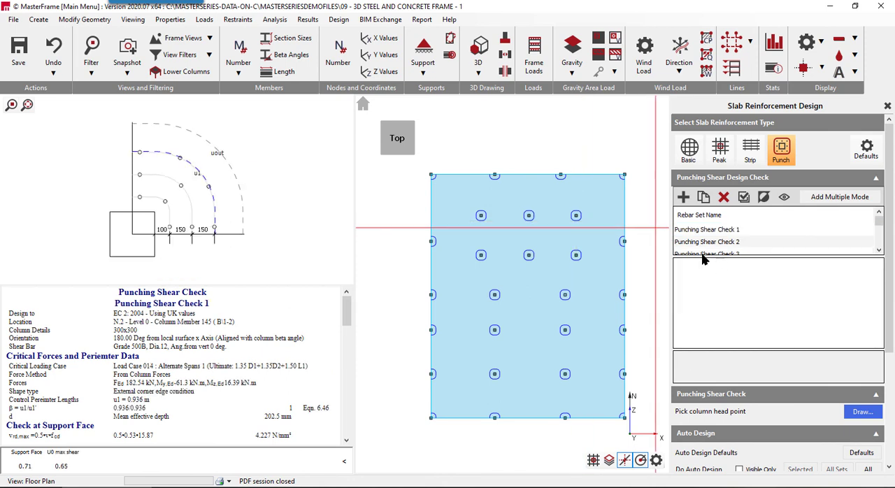
# - Give the northern interior row's east column check a slab drop with 350 mm projection and 10 mm thickness
pyautogui.click(575, 222)
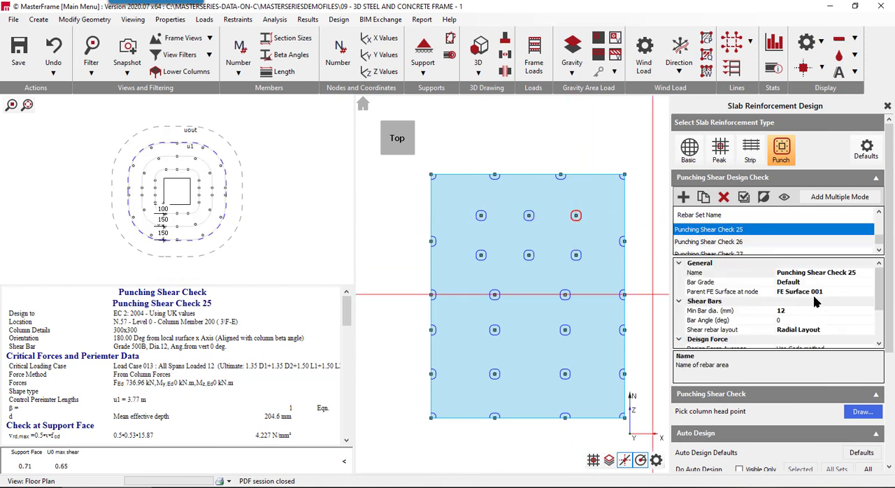
pyautogui.scroll(-3, 786, 315)
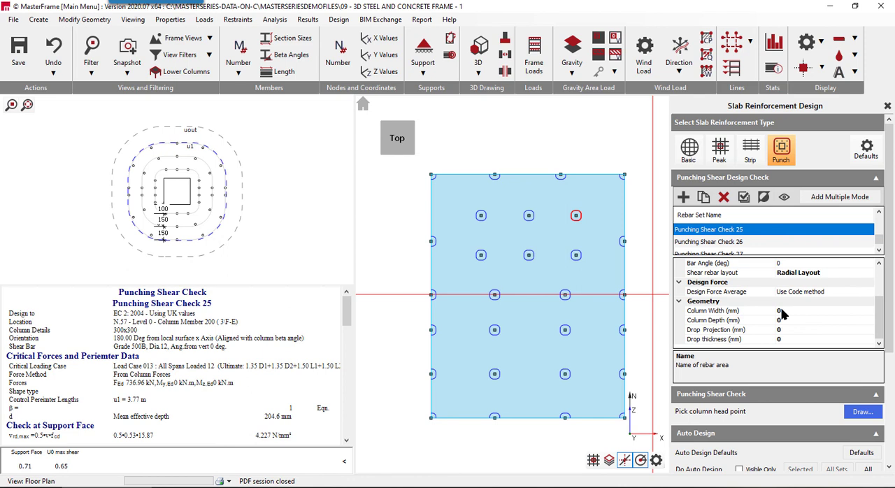
pyautogui.click(693, 331)
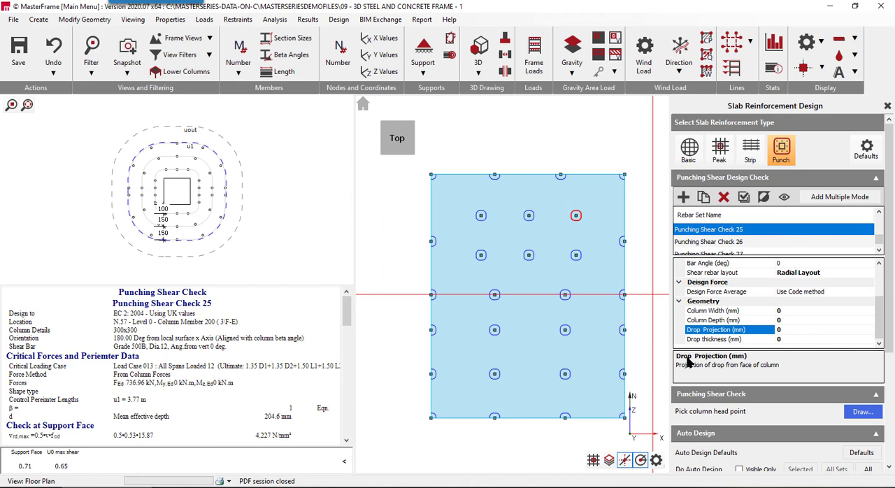
pyautogui.write('35')
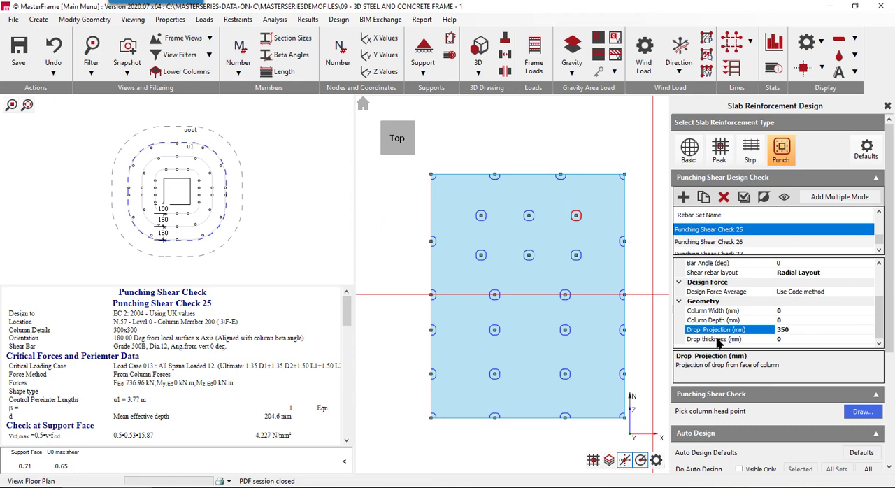
pyautogui.click(716, 339)
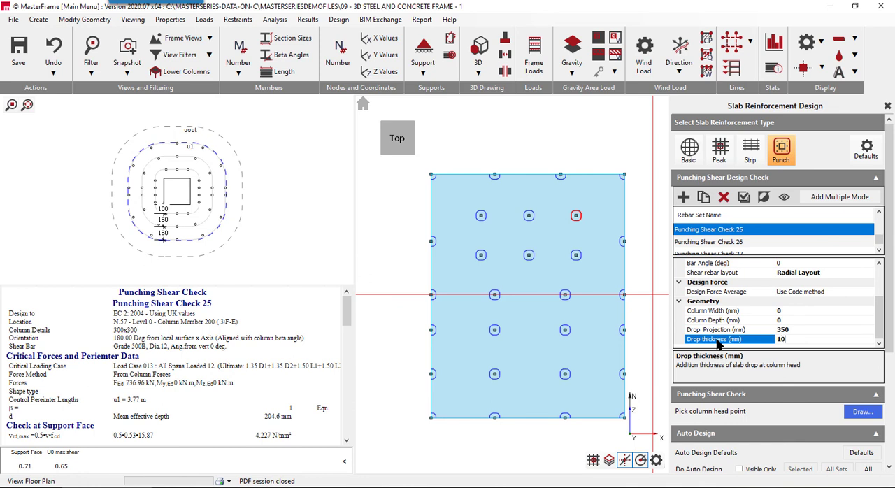
pyautogui.press('Return')
# - Review the east column's u1 control perimeter check and set its drop thickness to 100 mm
pyautogui.scroll(-3, 227, 370)
pyautogui.scroll(-3, 230, 370)
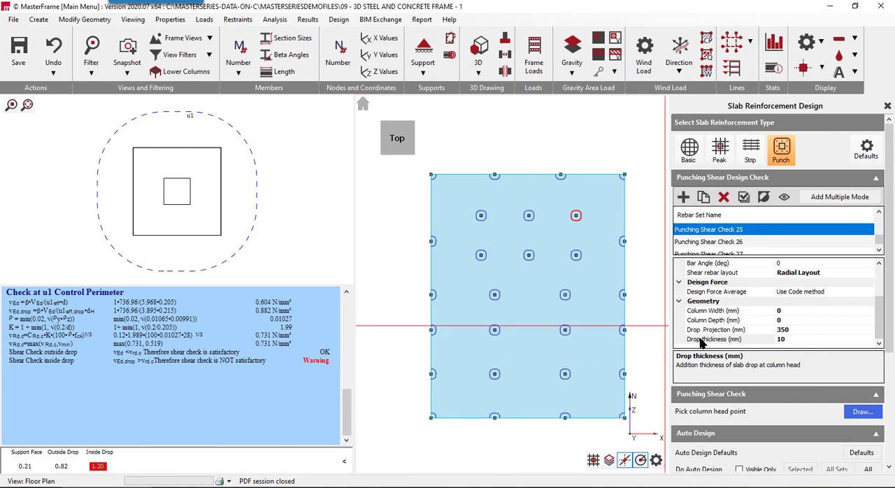
pyautogui.click(790, 339)
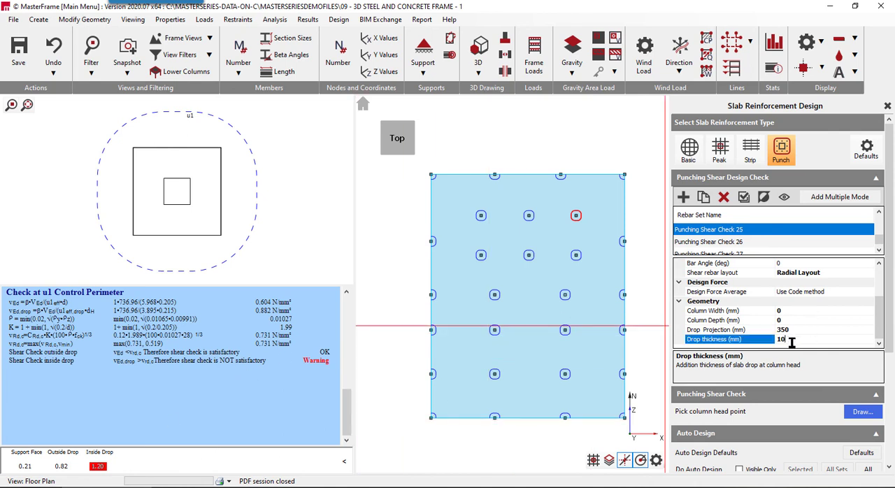
pyautogui.write('0')
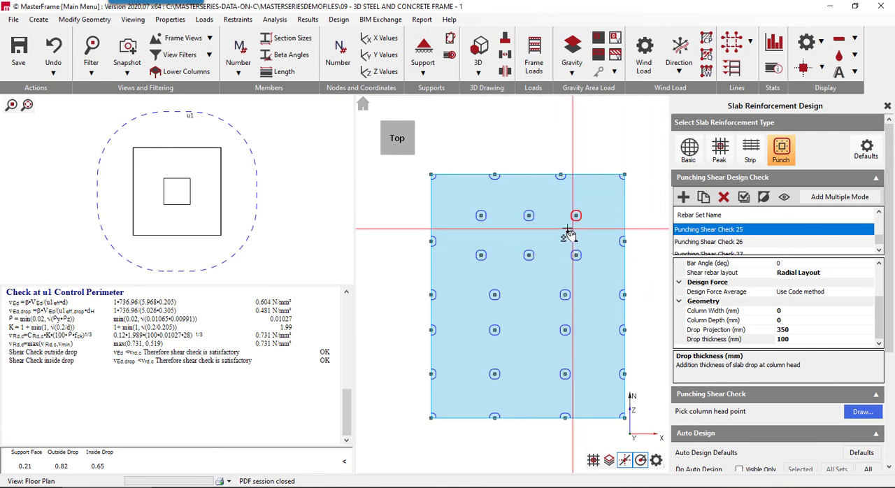
# - Set the northern interior row's west column check to a 350 mm drop projection and 100 mm drop thickness
pyautogui.click(482, 220)
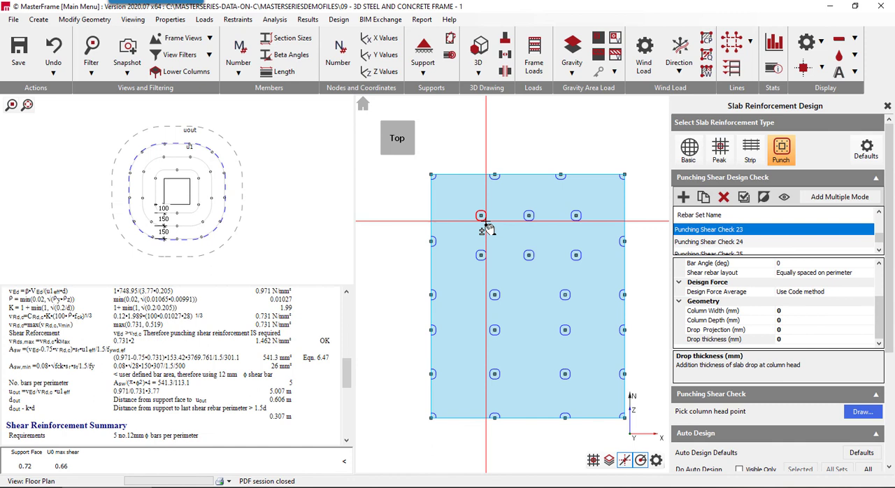
pyautogui.click(738, 330)
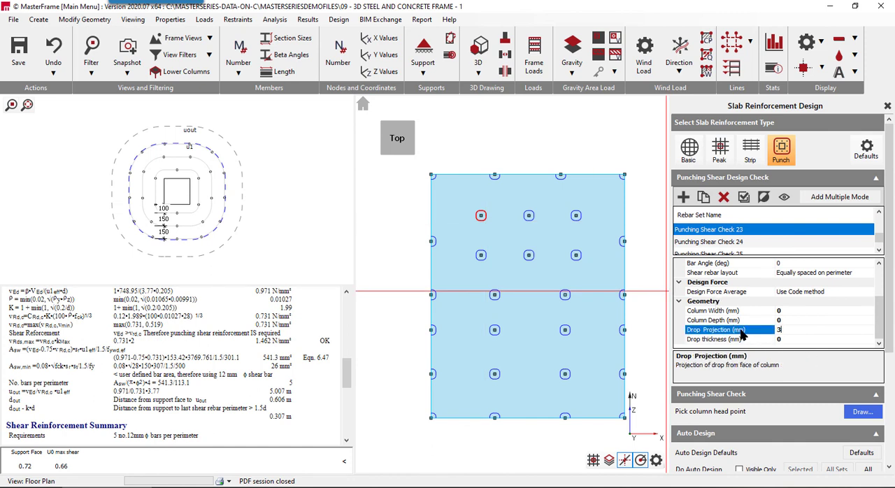
pyautogui.click(747, 339)
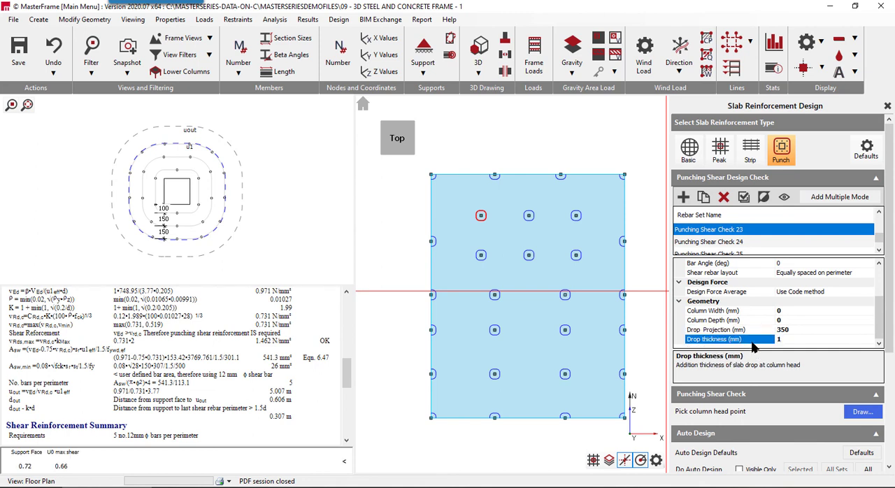
pyautogui.press('Return')
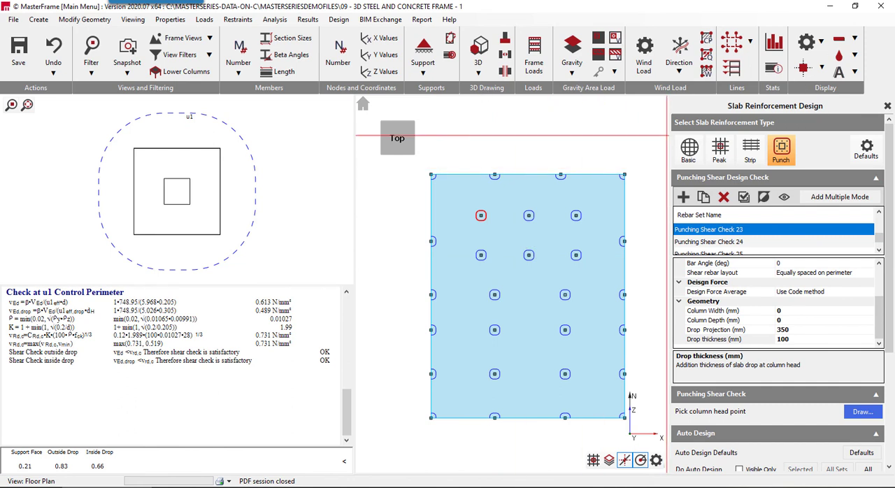
# - Export the FE Surface 001 rebar drawing as a DWG at 1:100 scale, overwriting the existing file and loading it in AutoCAD
pyautogui.scroll(-5, 720, 434)
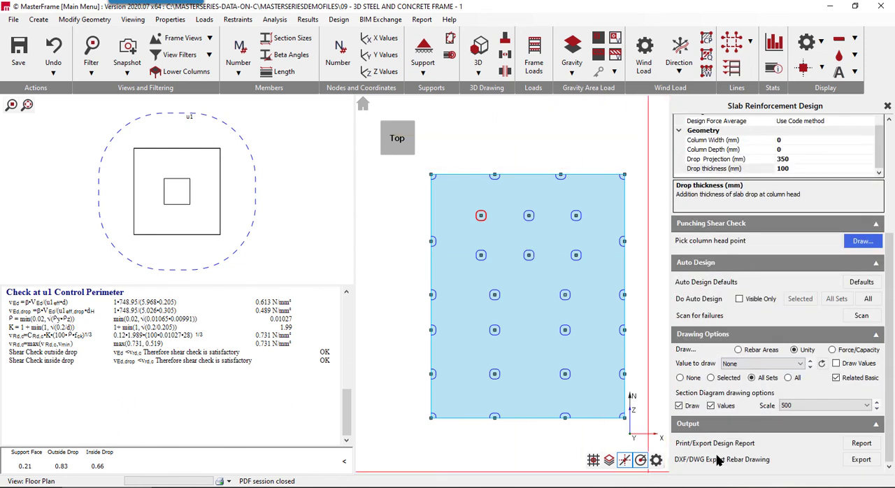
pyautogui.click(861, 459)
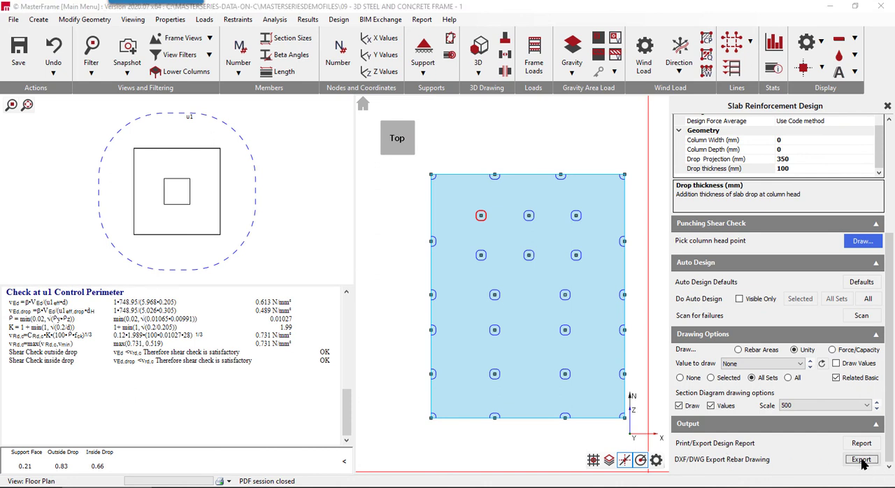
pyautogui.moveTo(889, 0)
pyautogui.mouseDown()
pyautogui.moveTo(558, 139)
pyautogui.moveTo(631, 128)
pyautogui.mouseUp()
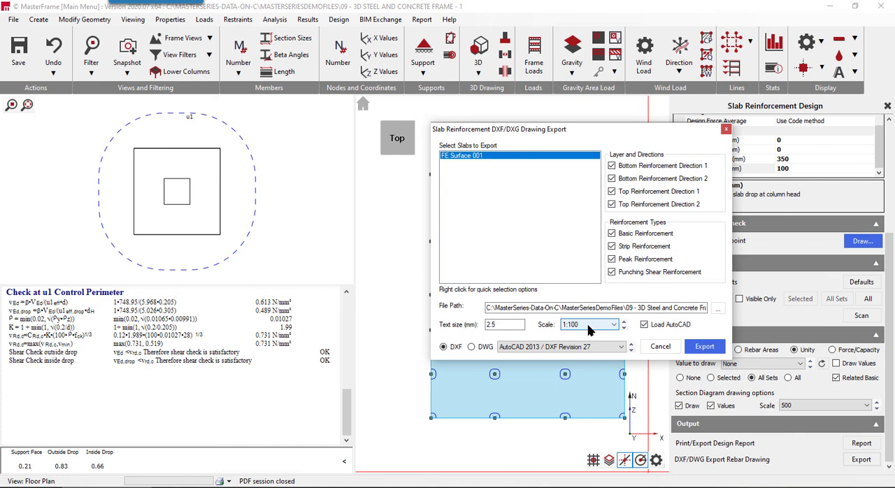
pyautogui.click(471, 347)
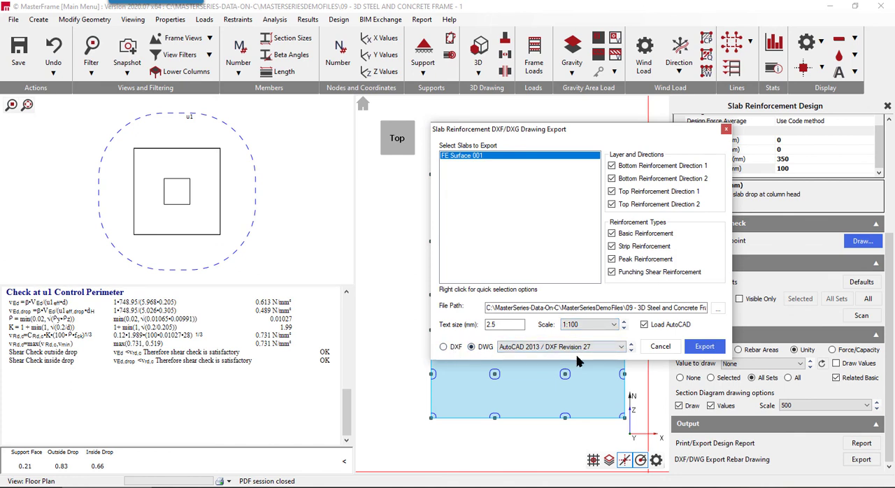
pyautogui.click(704, 347)
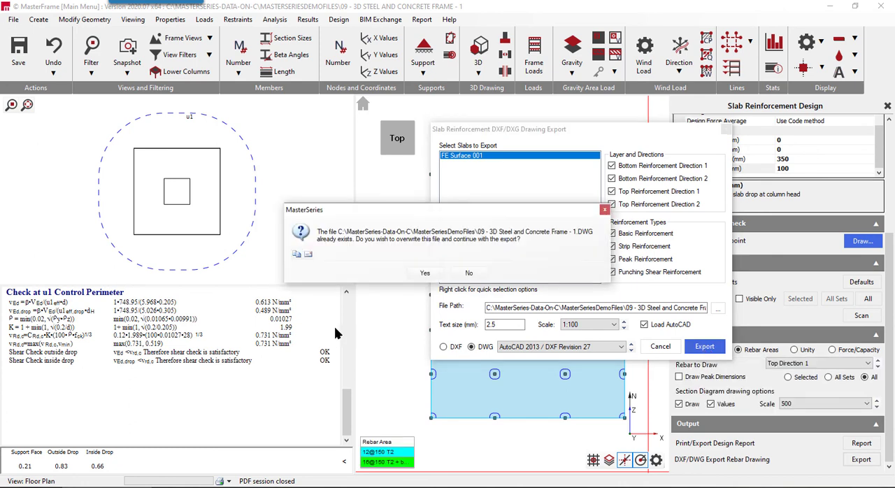
pyautogui.click(423, 274)
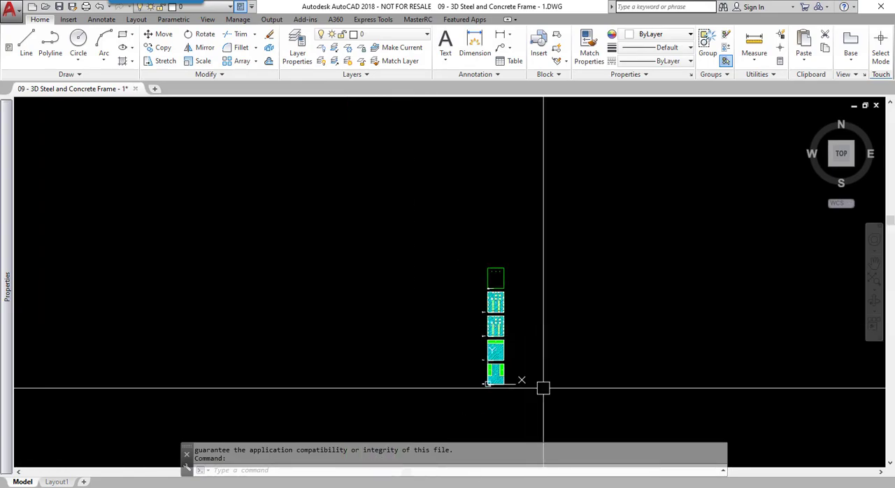
# - Examine the two bottom reinforcement plans of the exported slab drawing in AutoCAD
pyautogui.scroll(5, 463, 372)
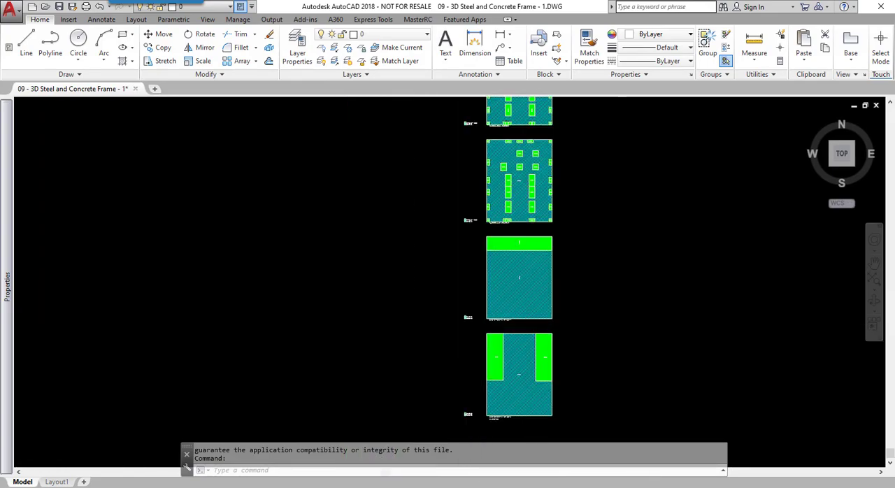
pyautogui.scroll(6, 590, 382)
pyautogui.scroll(-4, 216, 326)
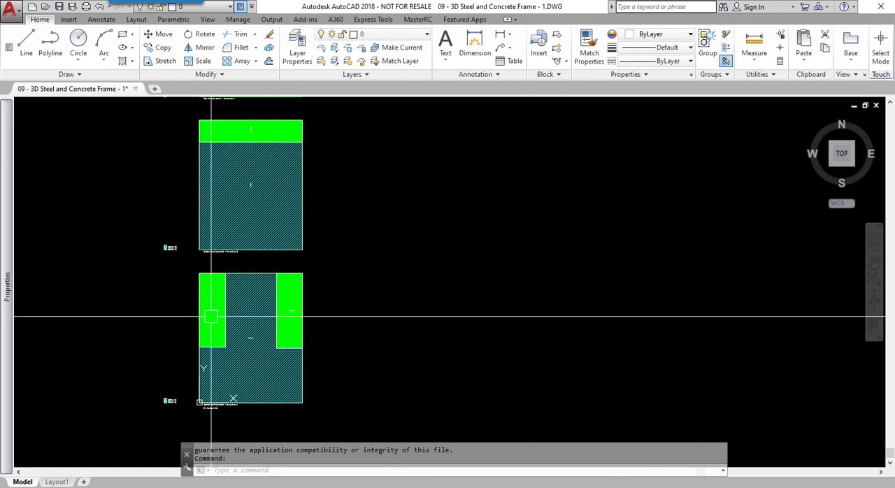
pyautogui.scroll(12, 155, 403)
pyautogui.scroll(-12, 159, 404)
pyautogui.moveTo(288, 234); pyautogui.dragTo(328, 487, button='middle')
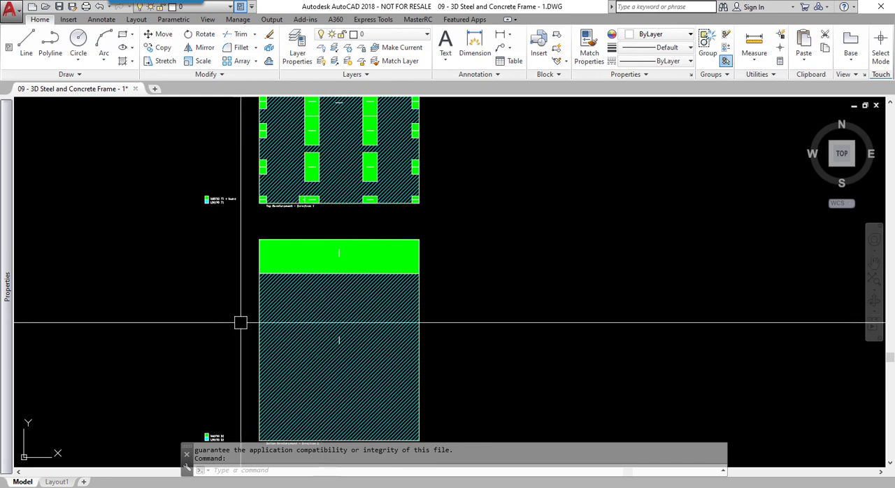
# - Examine the exported top reinforcement plans in both directions and the punching shear plan, ending with an overview of all plans
pyautogui.moveTo(315, 220); pyautogui.dragTo(336, 429, button='middle')
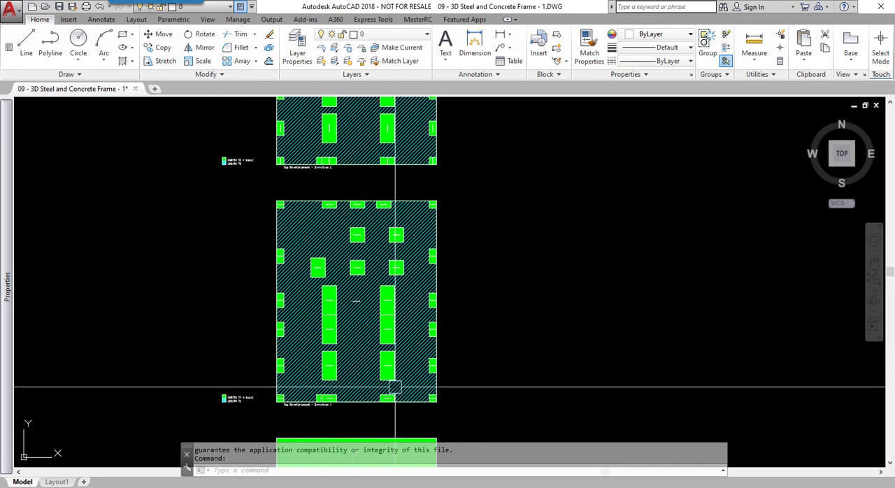
pyautogui.scroll(4, 314, 235)
pyautogui.scroll(-2, 314, 235)
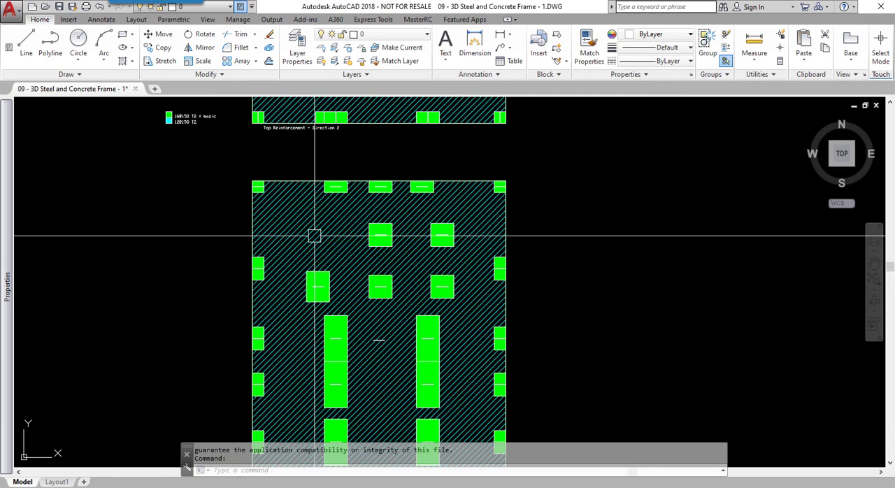
pyautogui.moveTo(335, 222); pyautogui.dragTo(347, 487, button='middle')
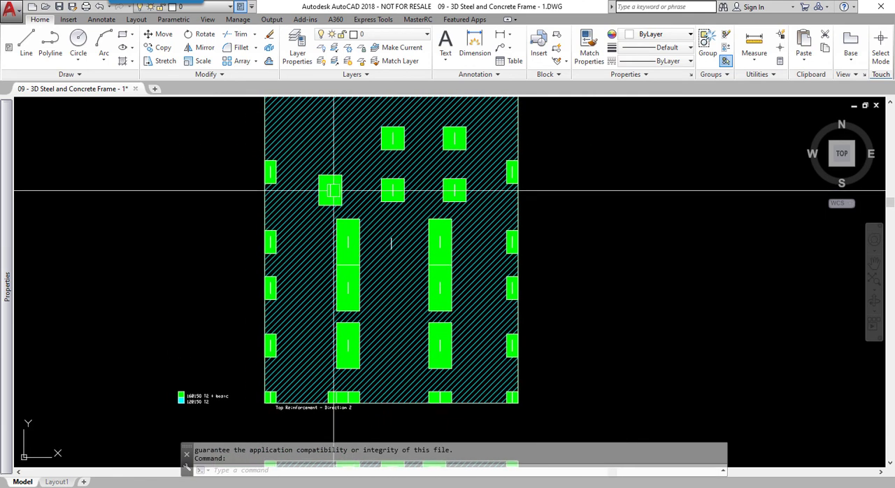
pyautogui.moveTo(345, 217); pyautogui.dragTo(349, 377, button='middle')
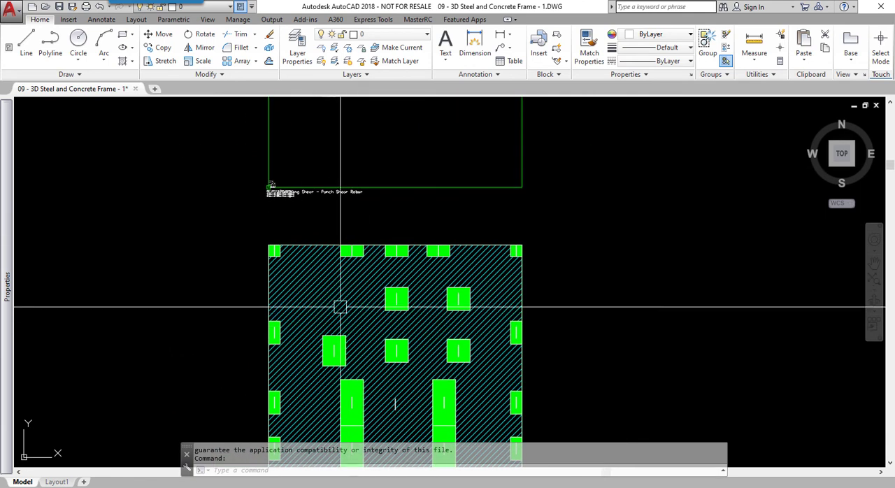
pyautogui.scroll(-6, 274, 338)
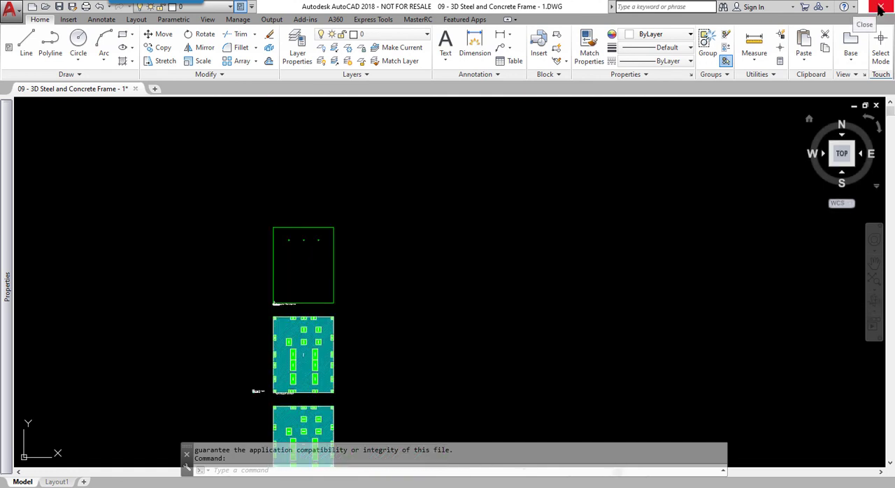
pyautogui.moveTo(410, 356)
pyautogui.mouseDown(button='middle')
pyautogui.moveTo(444, 144)
pyautogui.moveTo(449, 134)
pyautogui.moveTo(457, 158)
pyautogui.moveTo(457, 142)
pyautogui.mouseUp(button='middle')
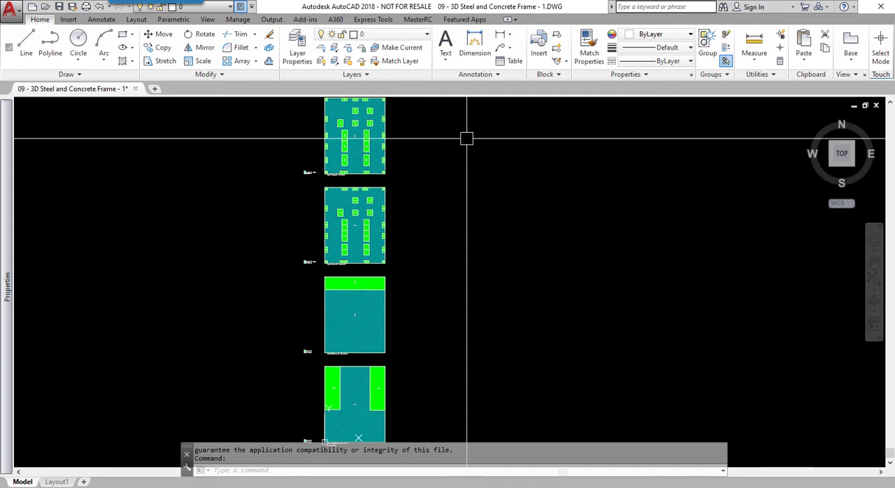